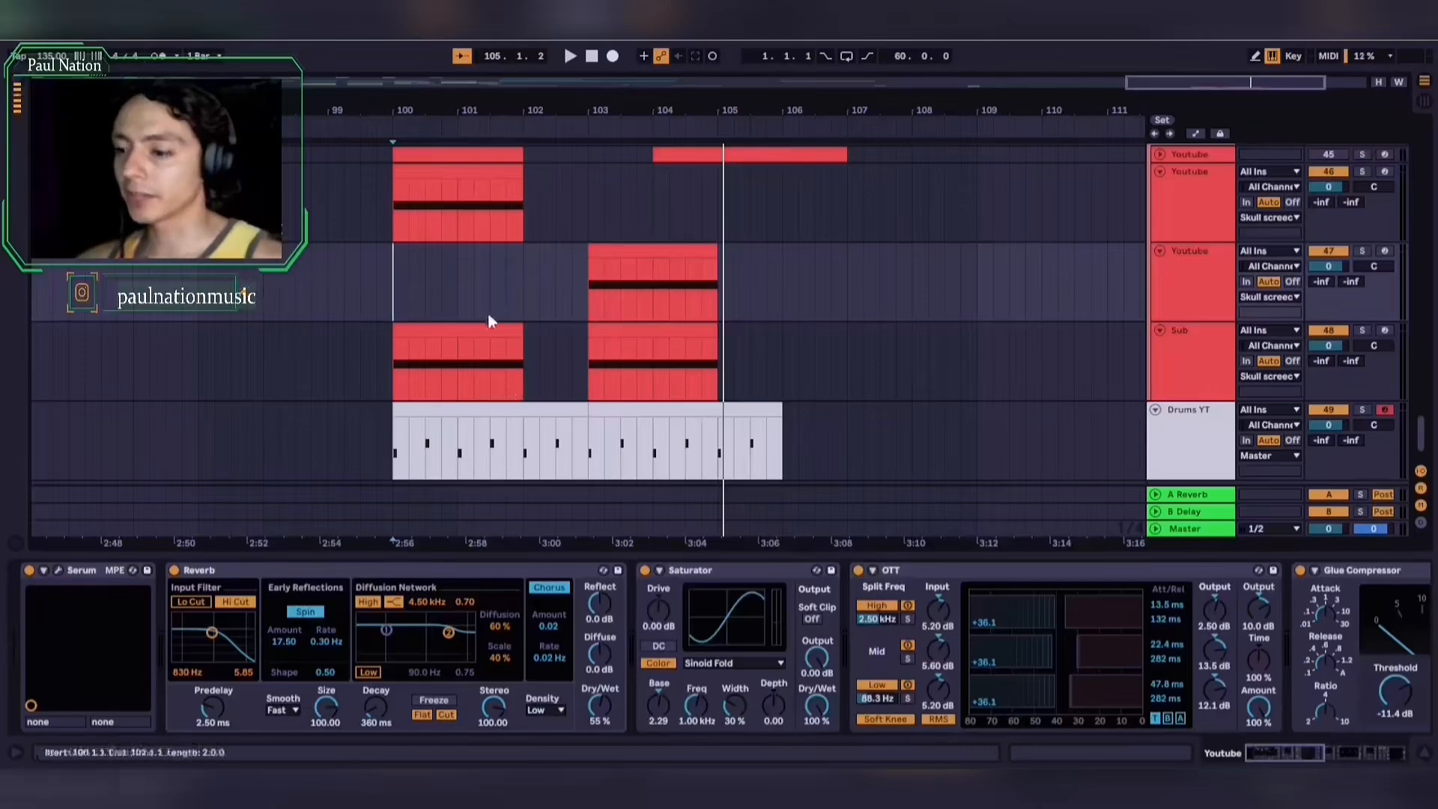
Play the arrangement from bar 100, and solo the Sub track to hear the existing bass alone
left_click(402, 199)
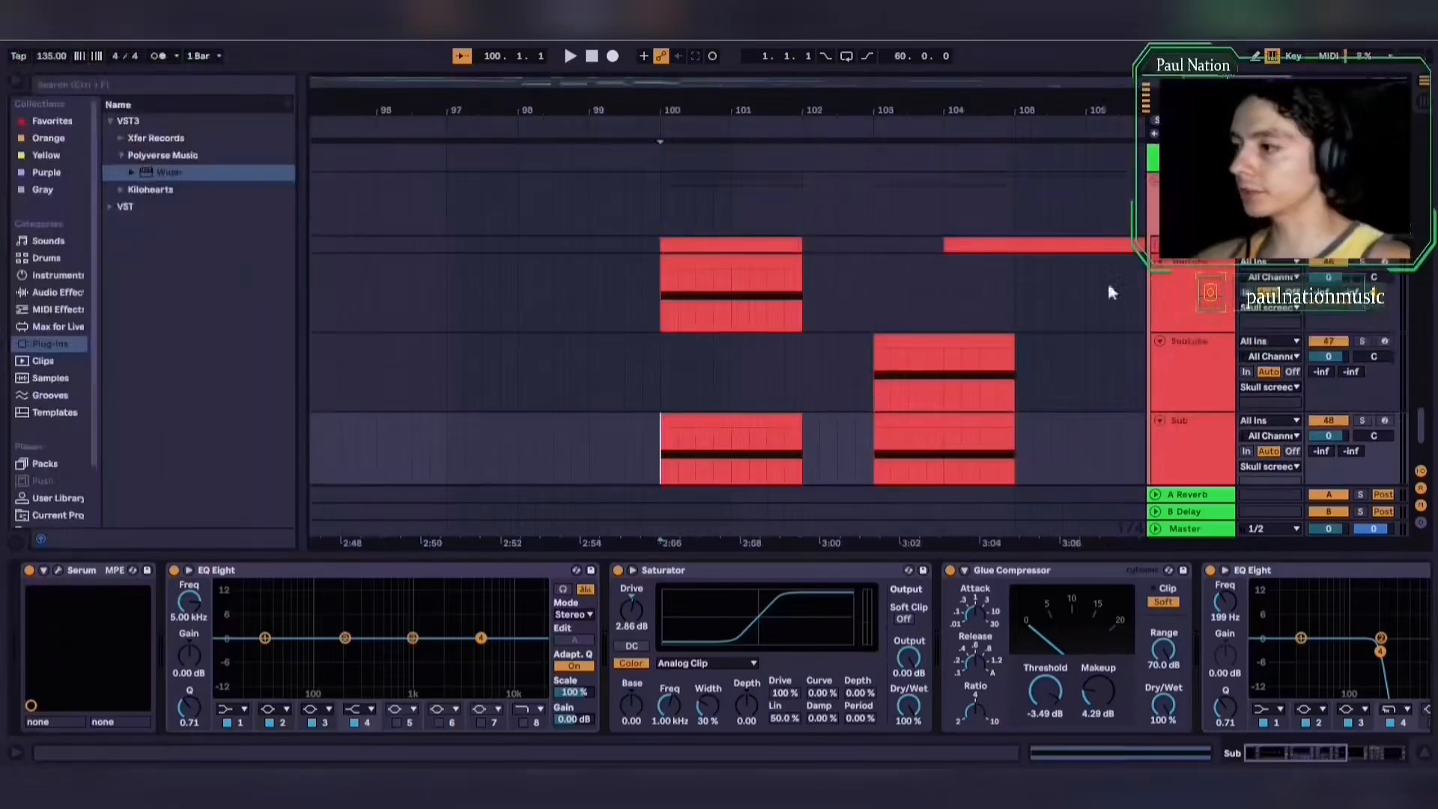
scroll(1108, 296, "down", 2)
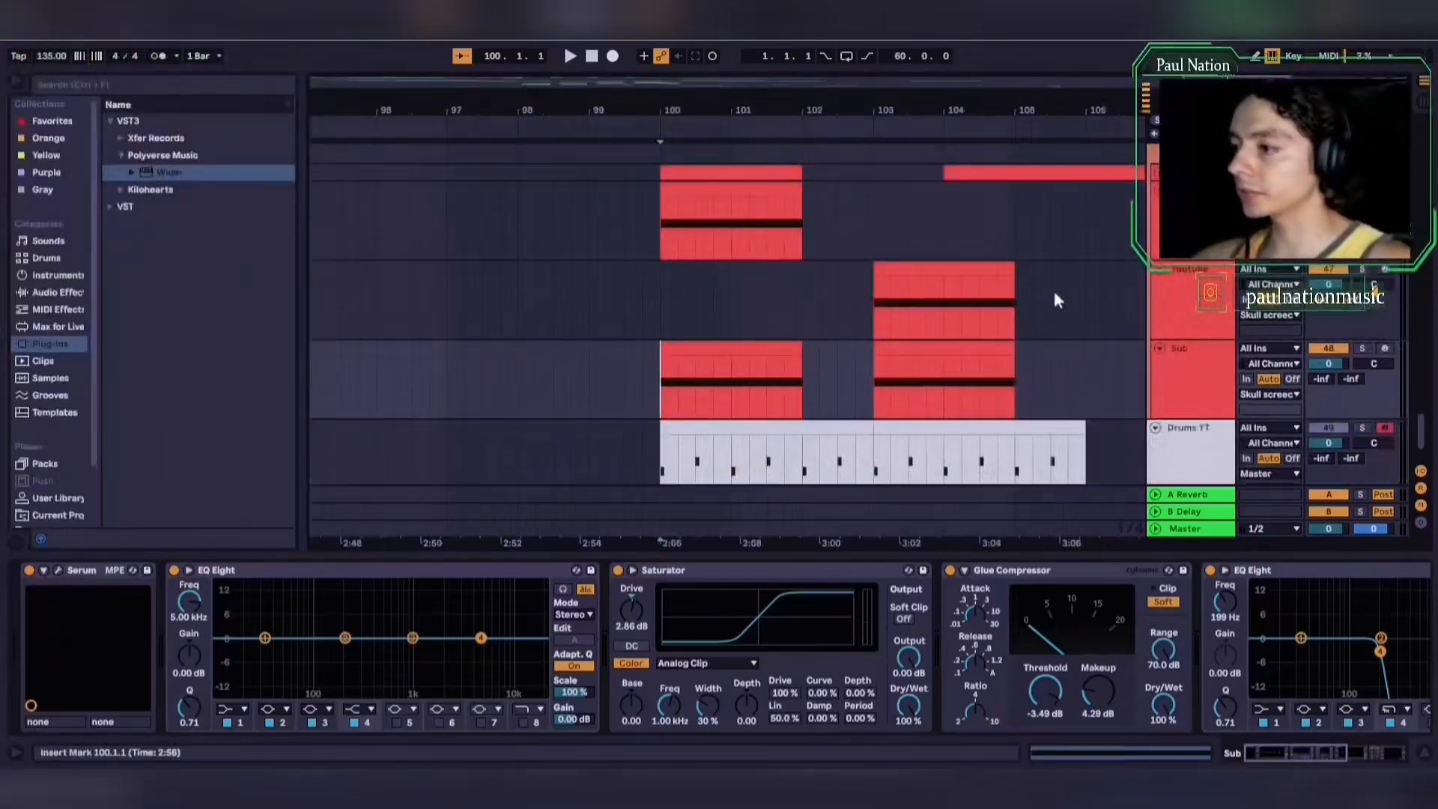
key("space")
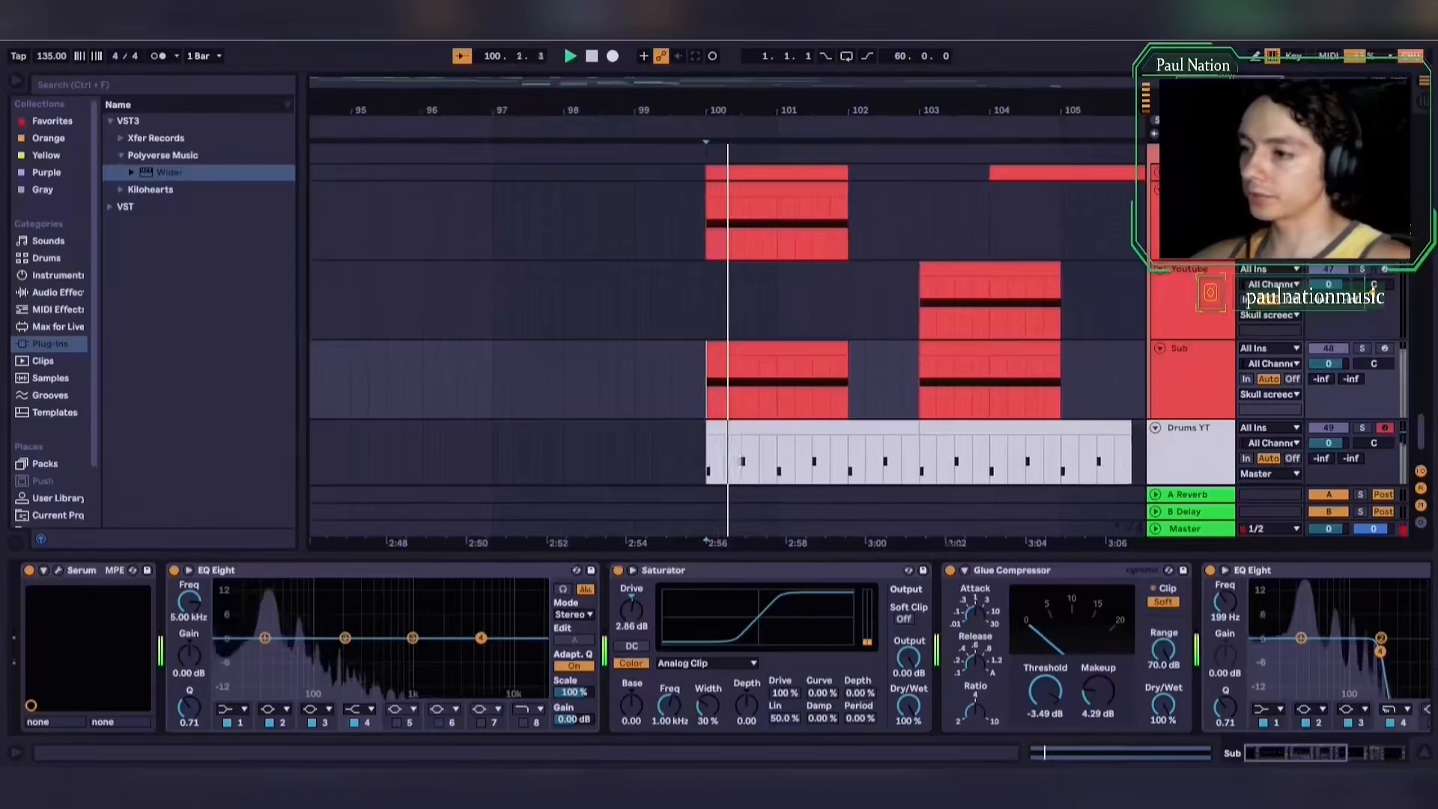
key("space")
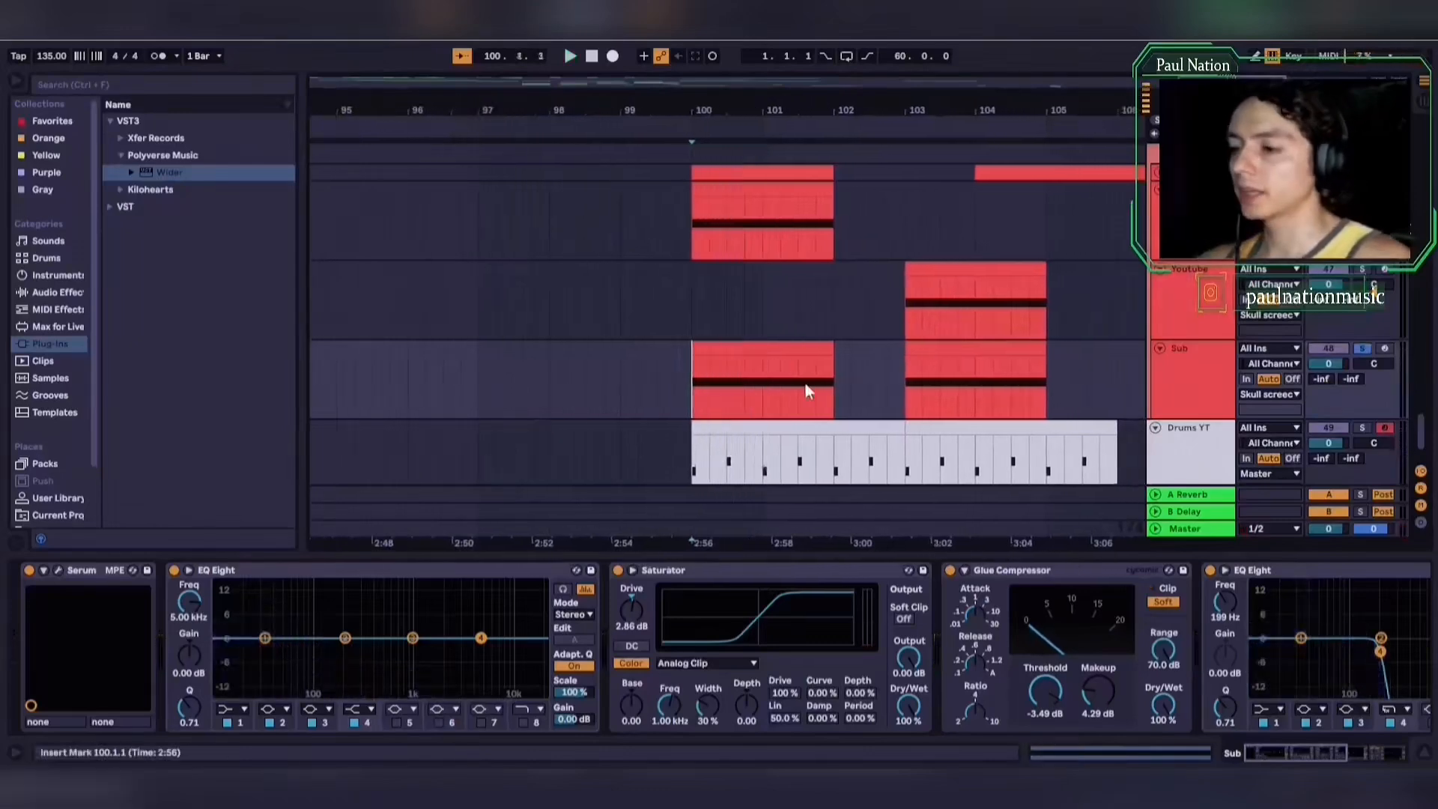
key("space")
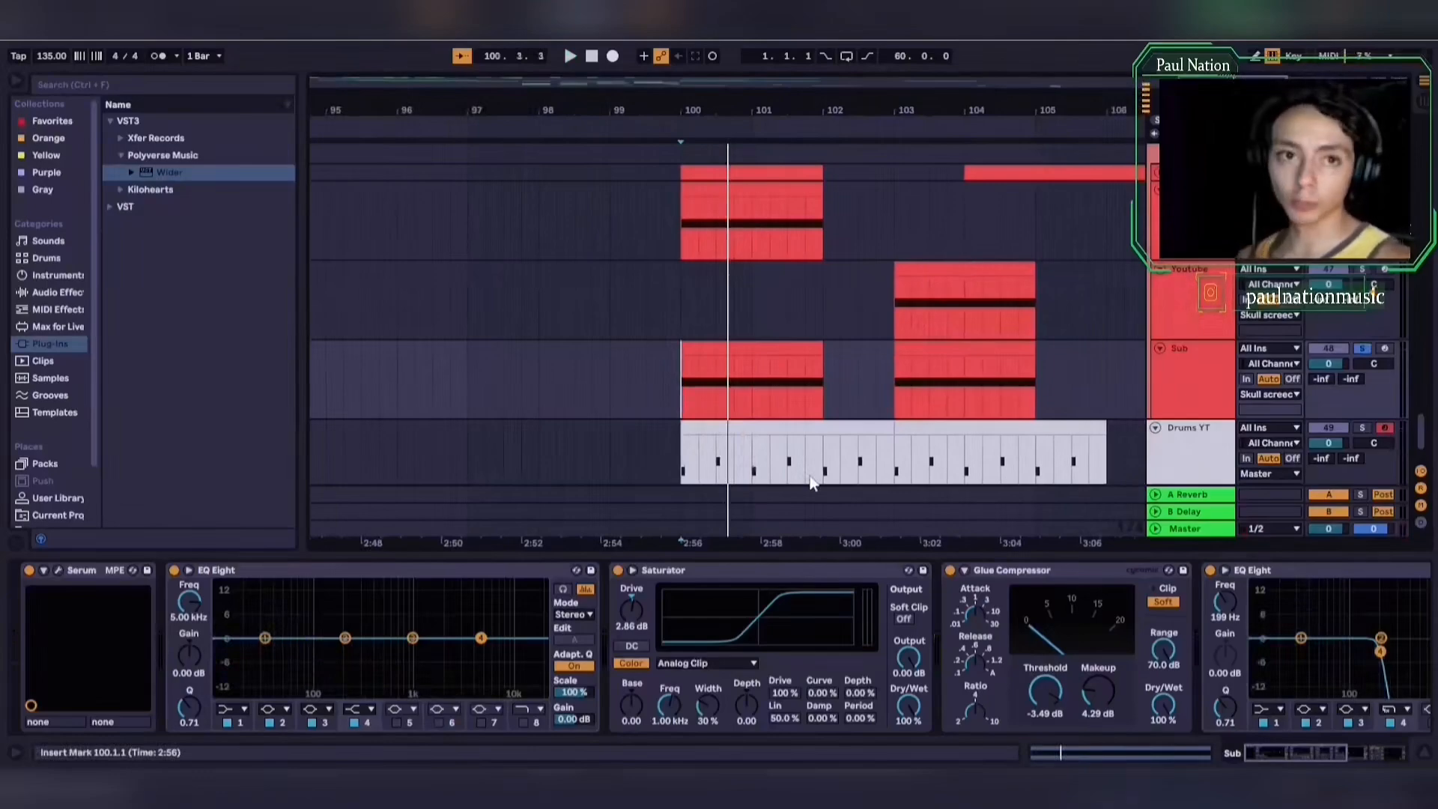
Insert a new MIDI track below the Sub track and name it "Sub YT"
left_click(1172, 377)
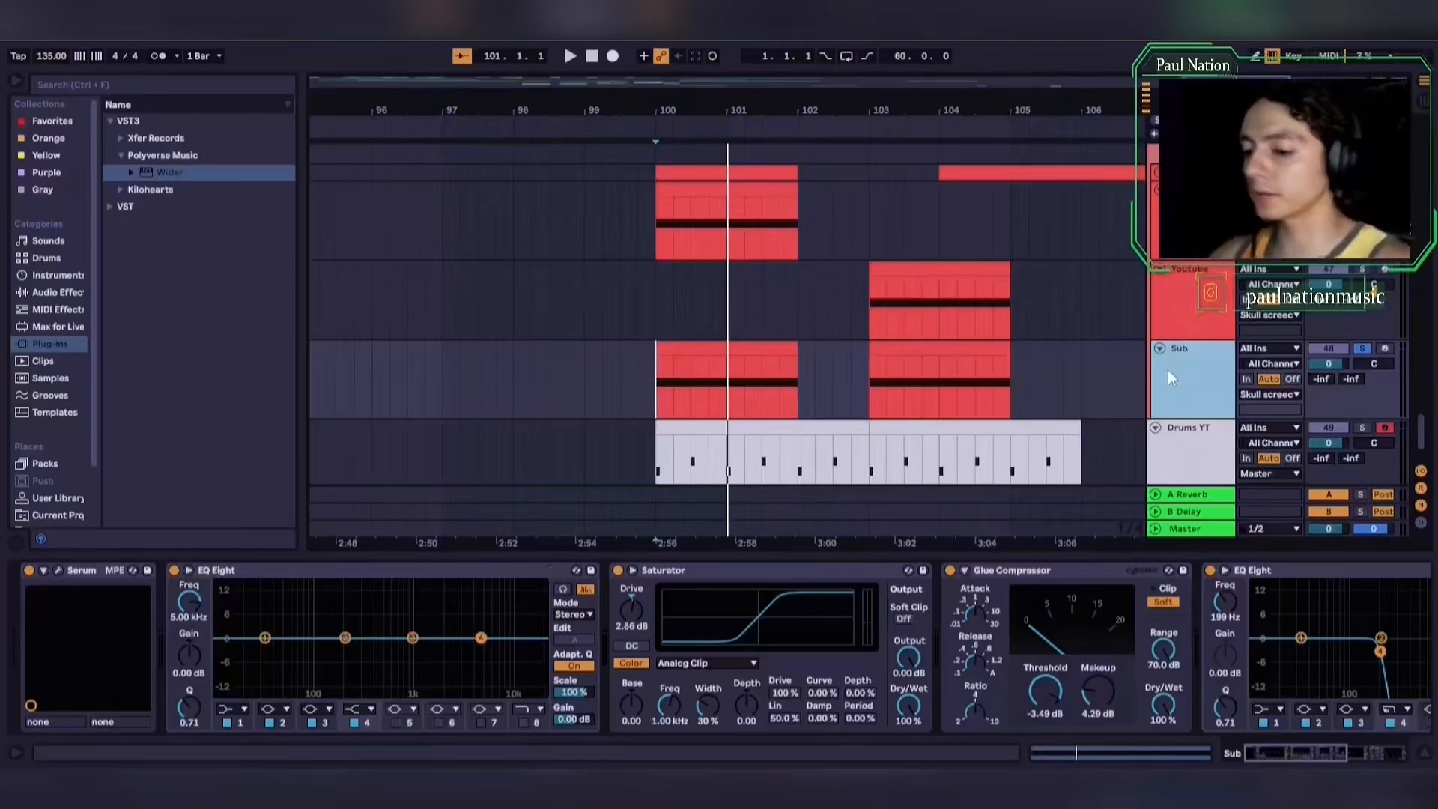
key("ctrl+shift+t")
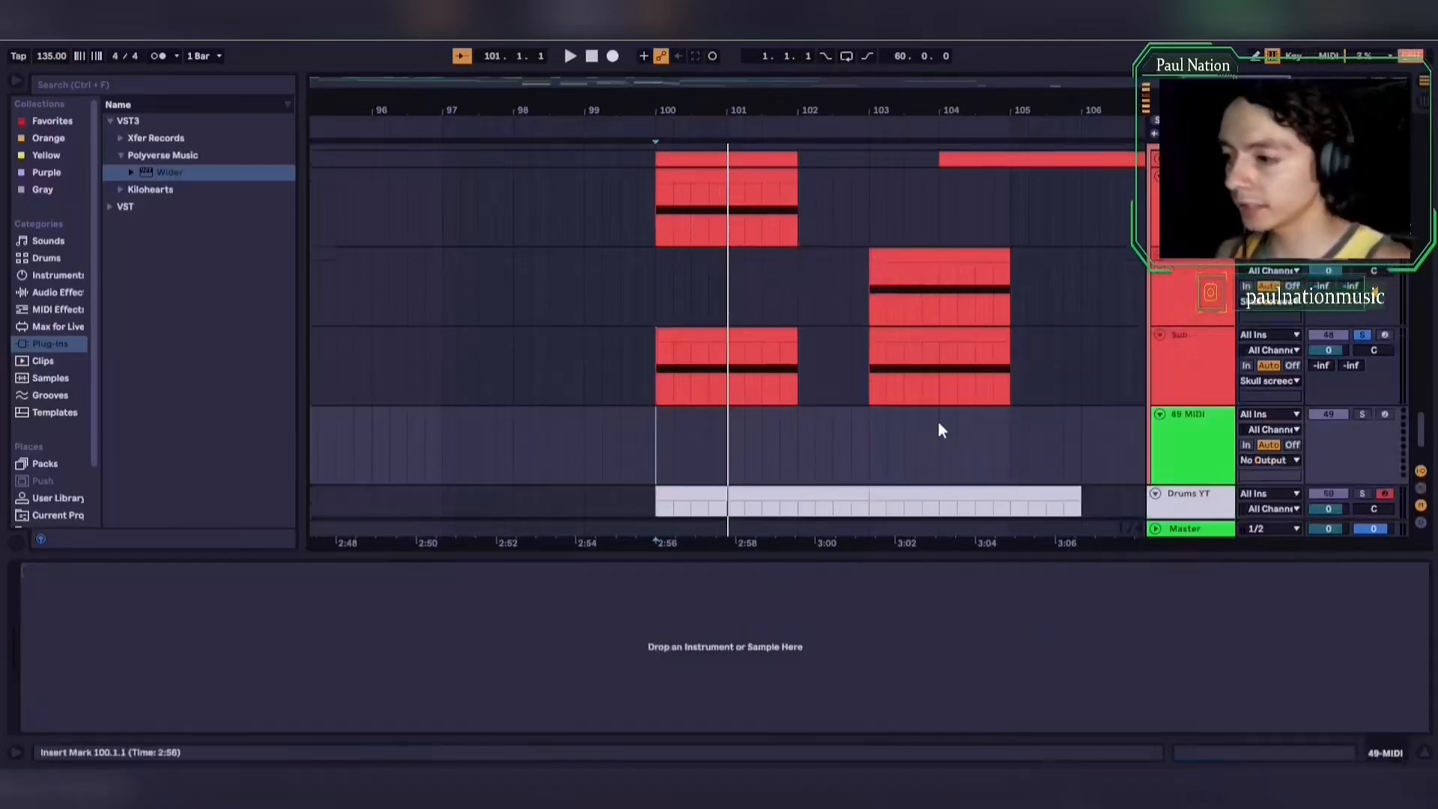
type("Sub")
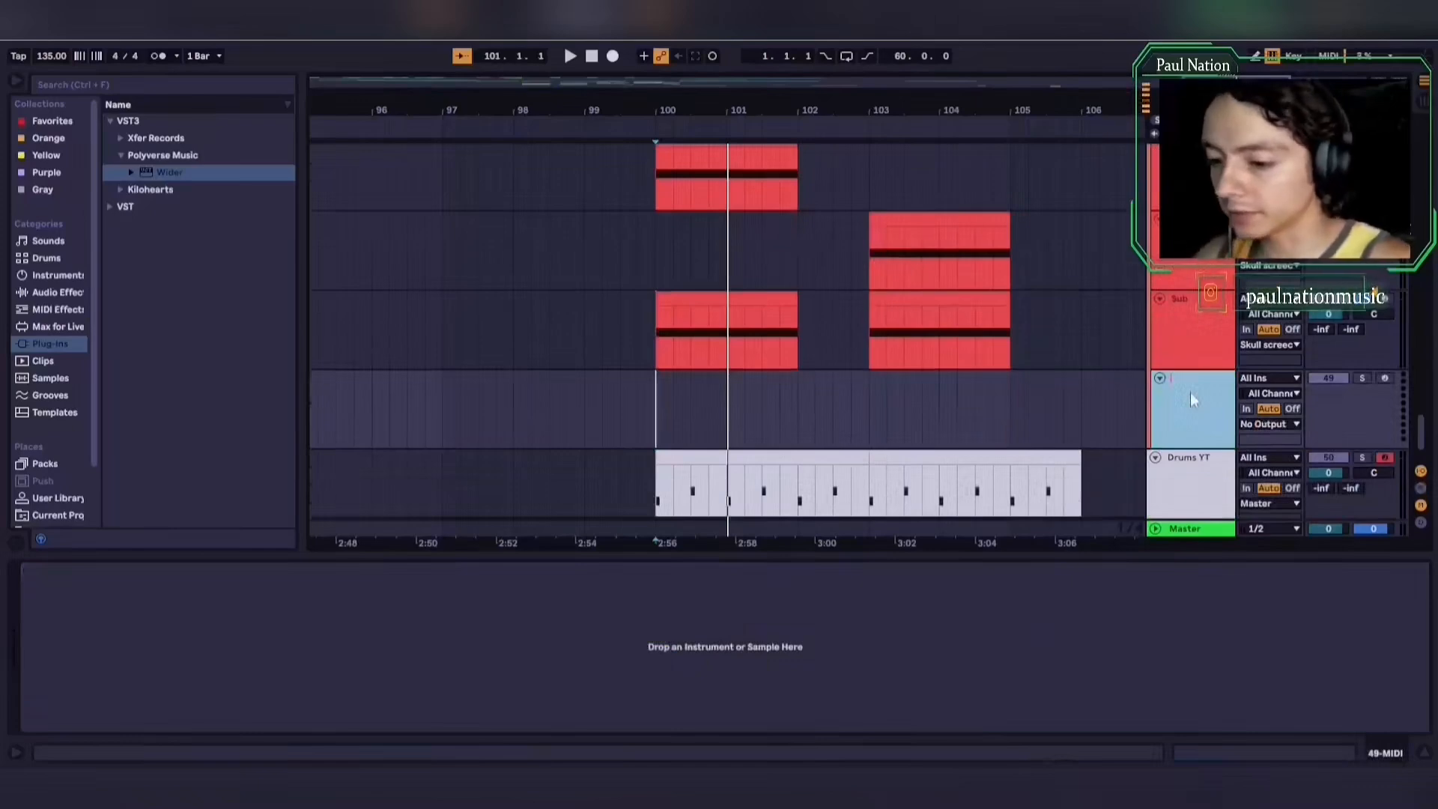
type(" YT")
Create an empty MIDI clip on the Sub YT track spanning bars 100 to 102
left_click(656, 401)
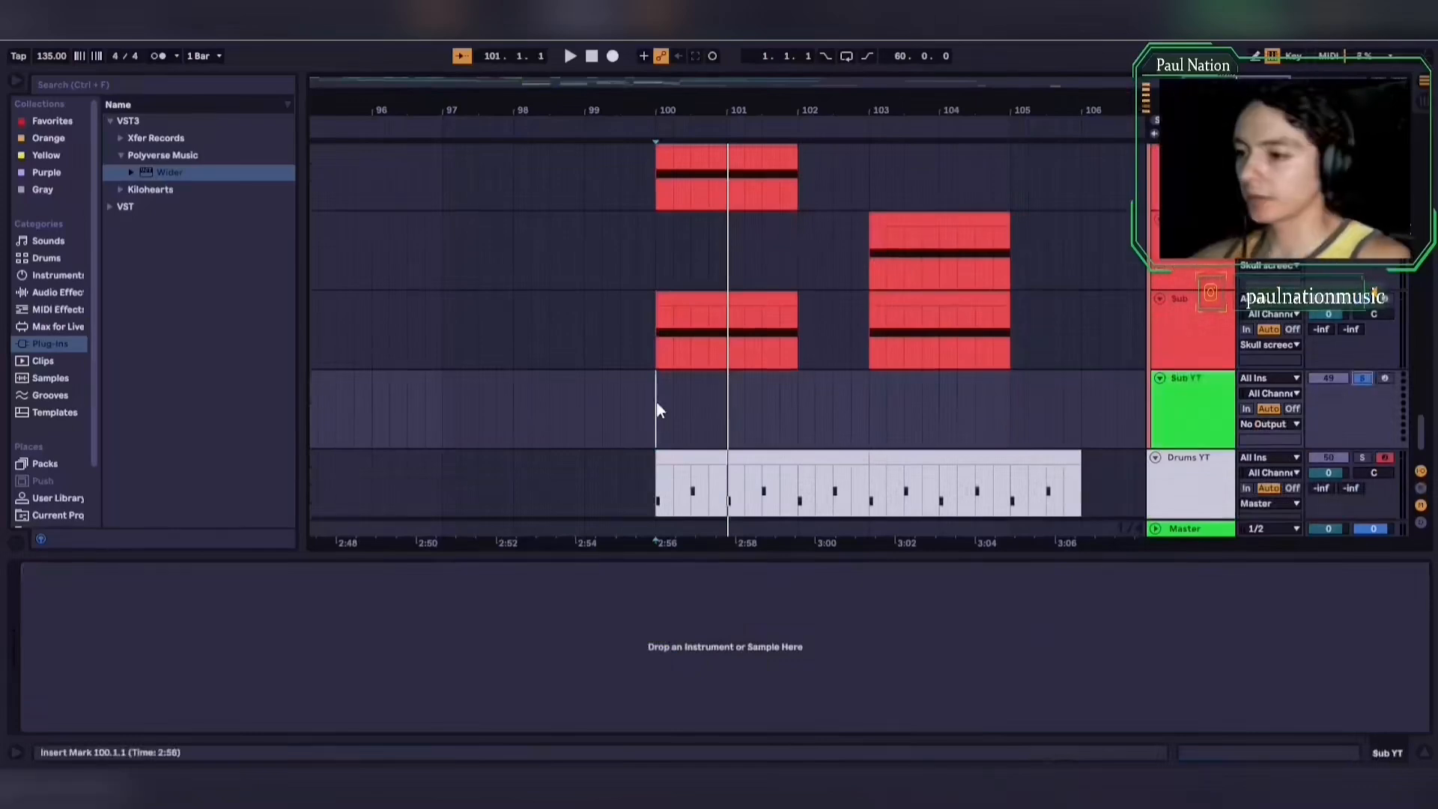
key("ctrl+shift+m")
left_click_drag(664, 381, 798, 392)
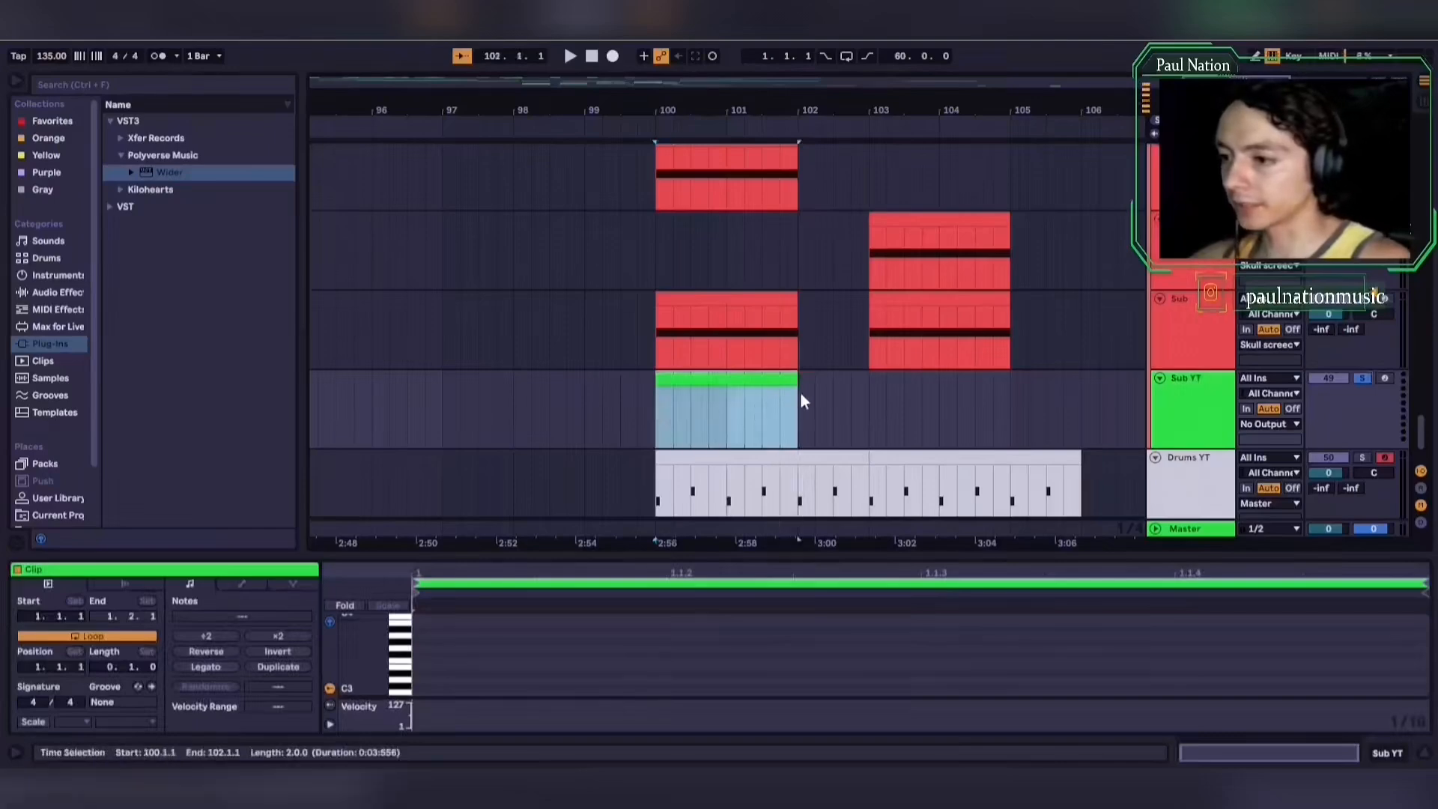
Set the new clip's loop length to 5.0.0 and draw a single two-bar bass note from its start
left_click_drag(671, 556, 671, 315)
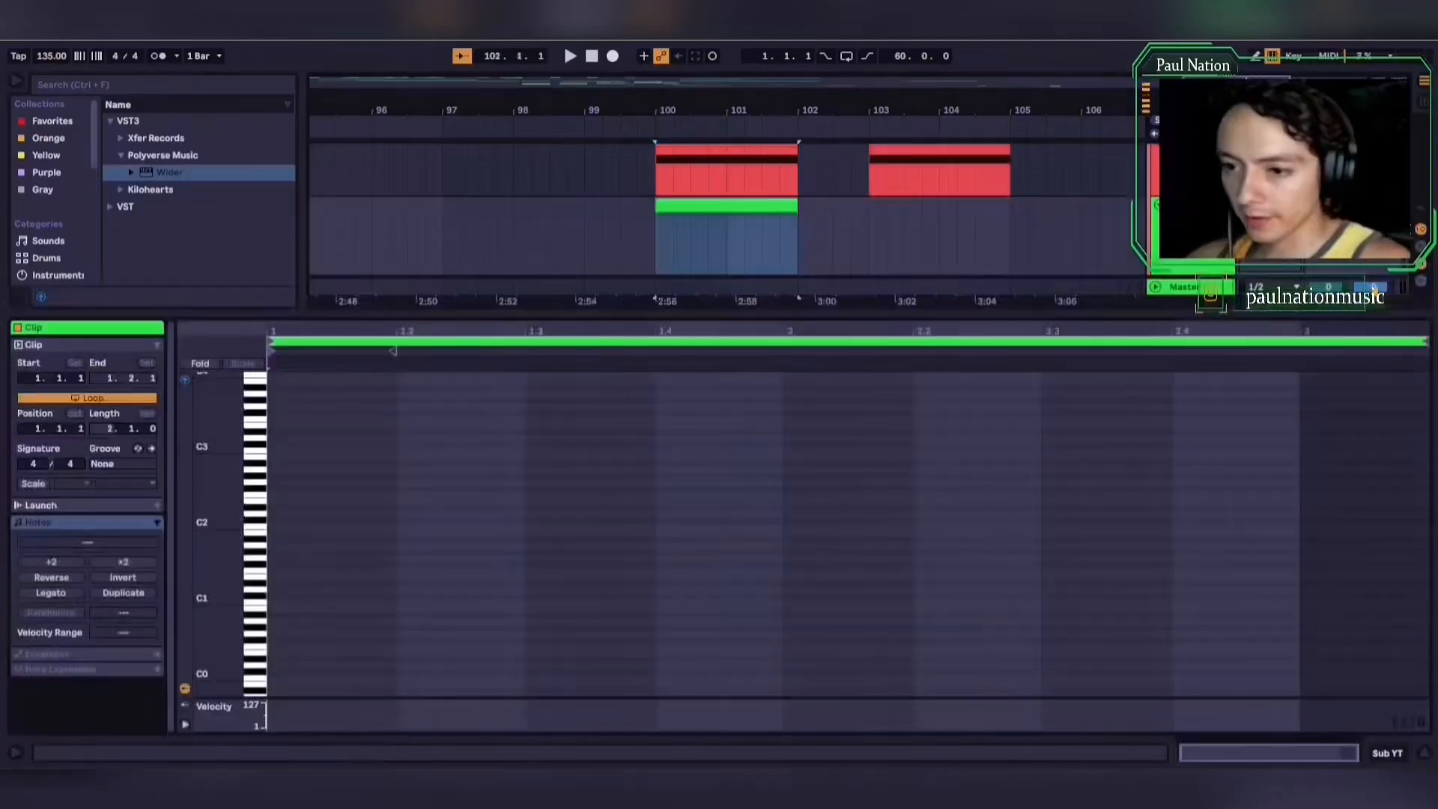
left_click_drag(110, 428, 109, 421)
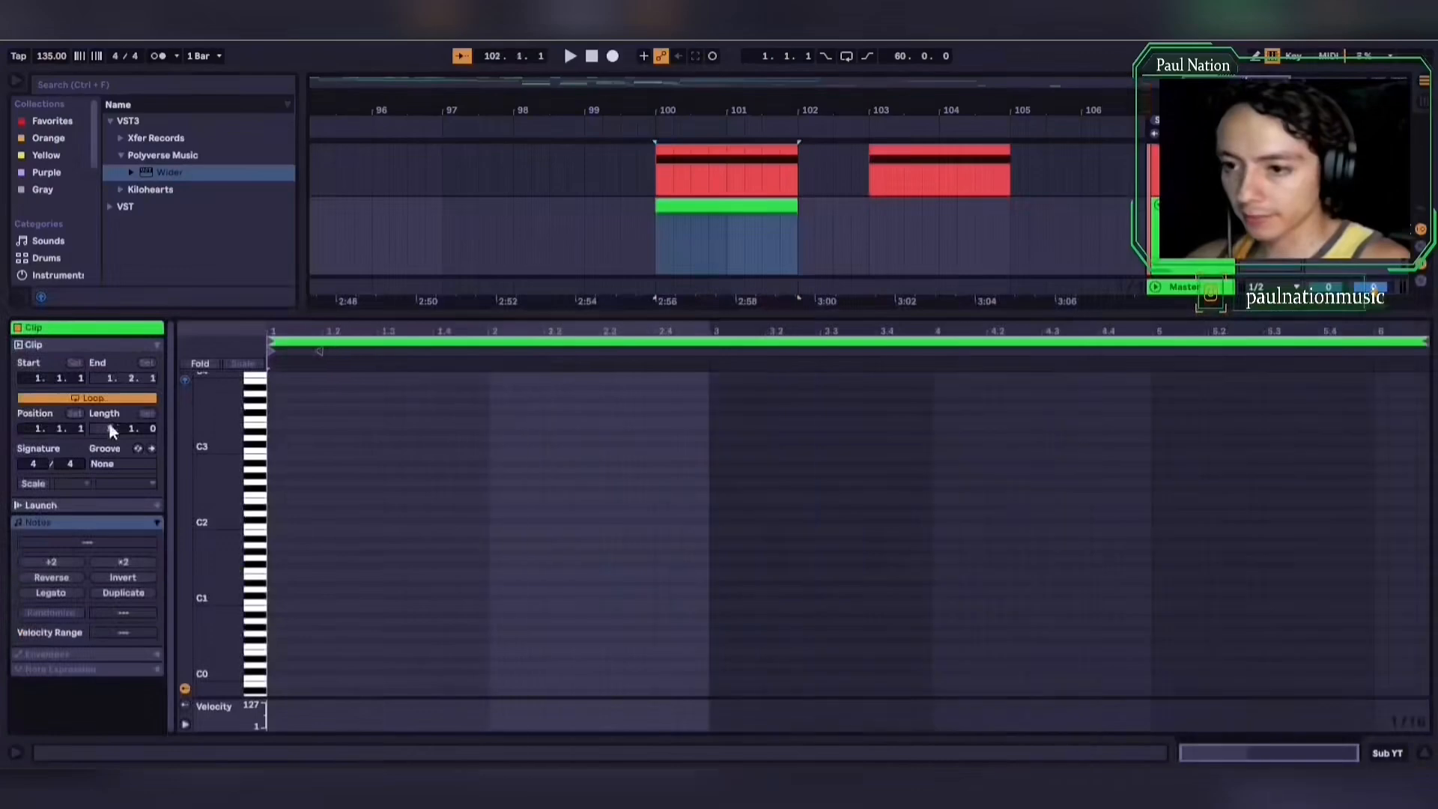
scroll(283, 509, "down", 5)
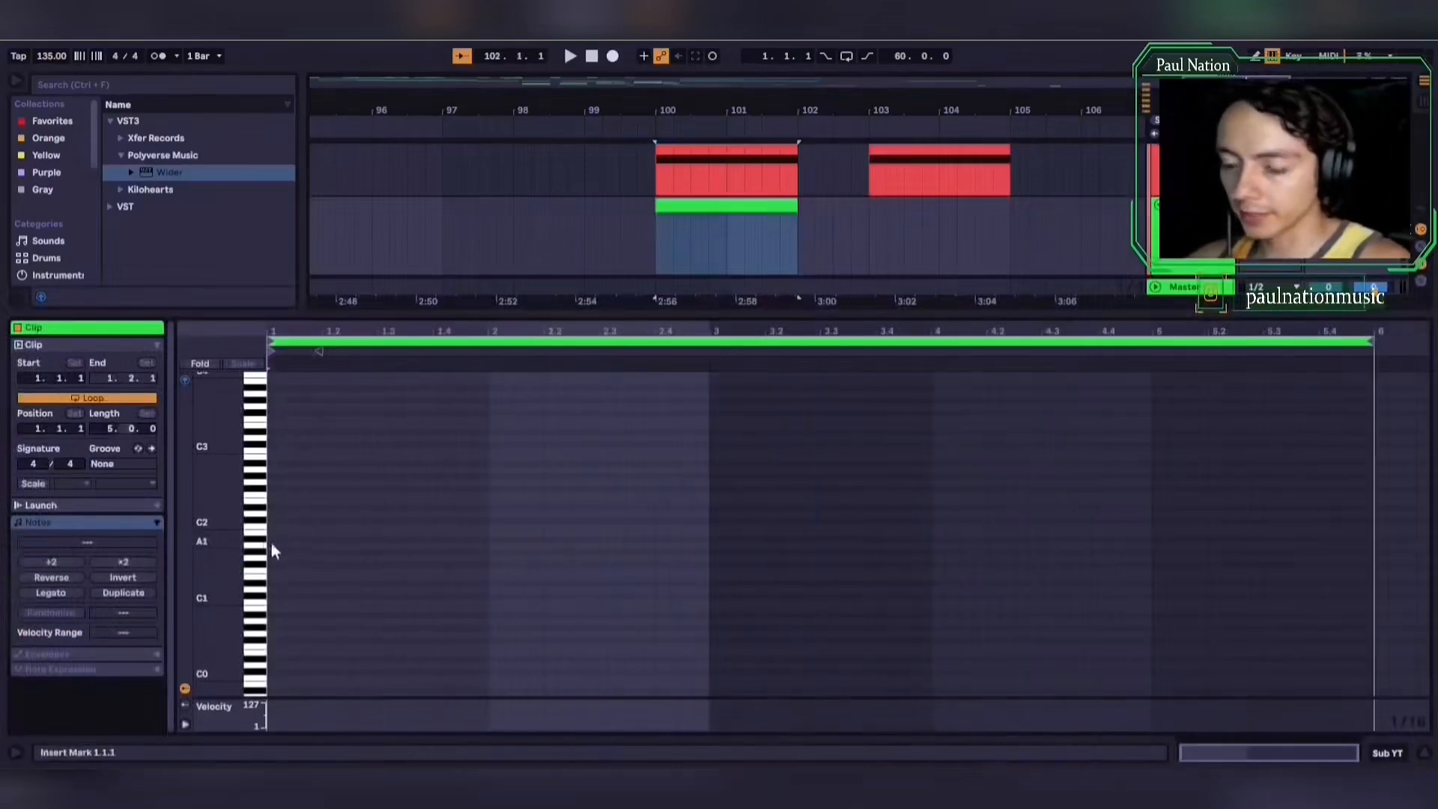
mouse_move(273, 528)
left_mouse_down()
mouse_move(725, 540)
mouse_move(711, 529)
left_mouse_up()
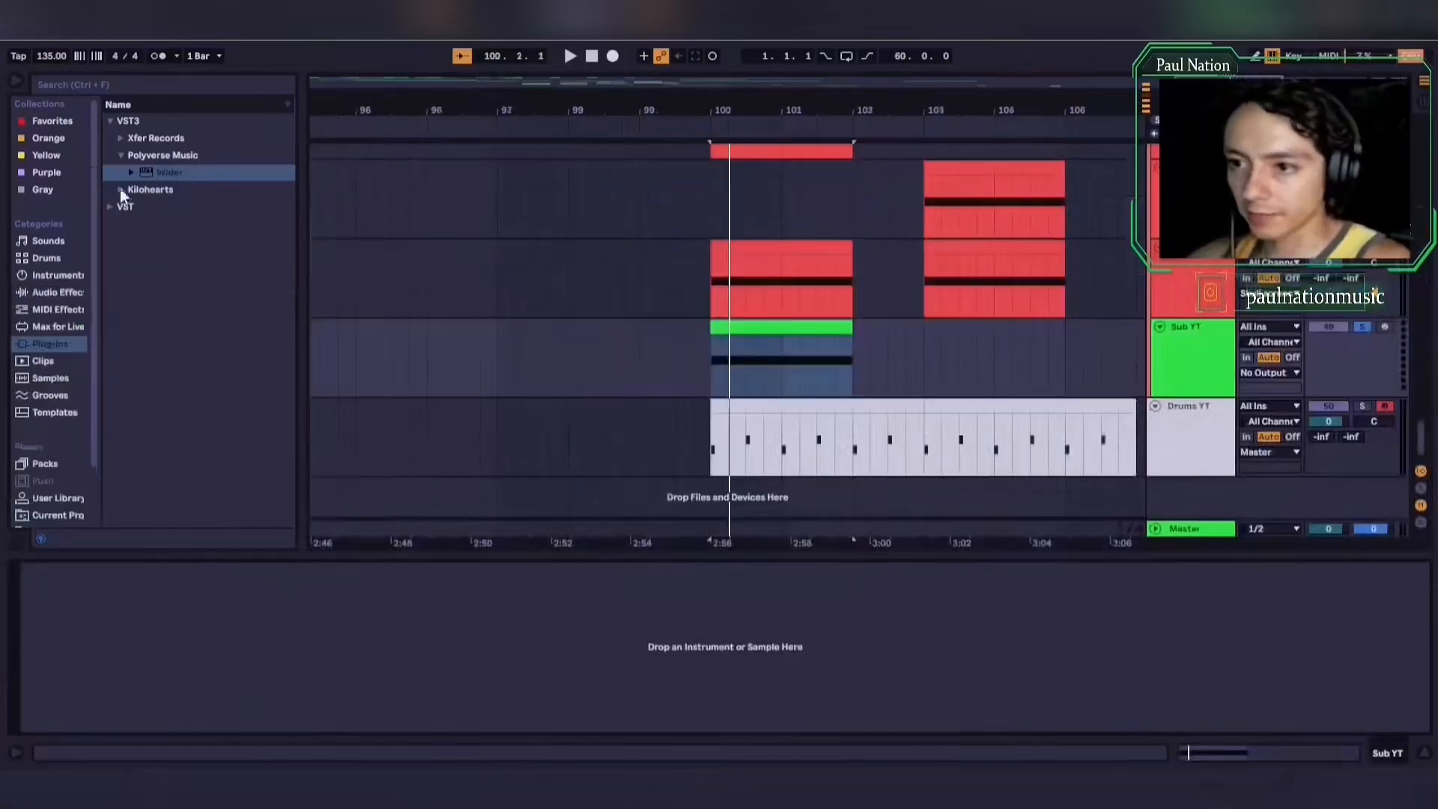
Load the Xfer Records Serum VST3 instrument onto the Sub YT track
left_click(120, 139)
left_click(137, 157)
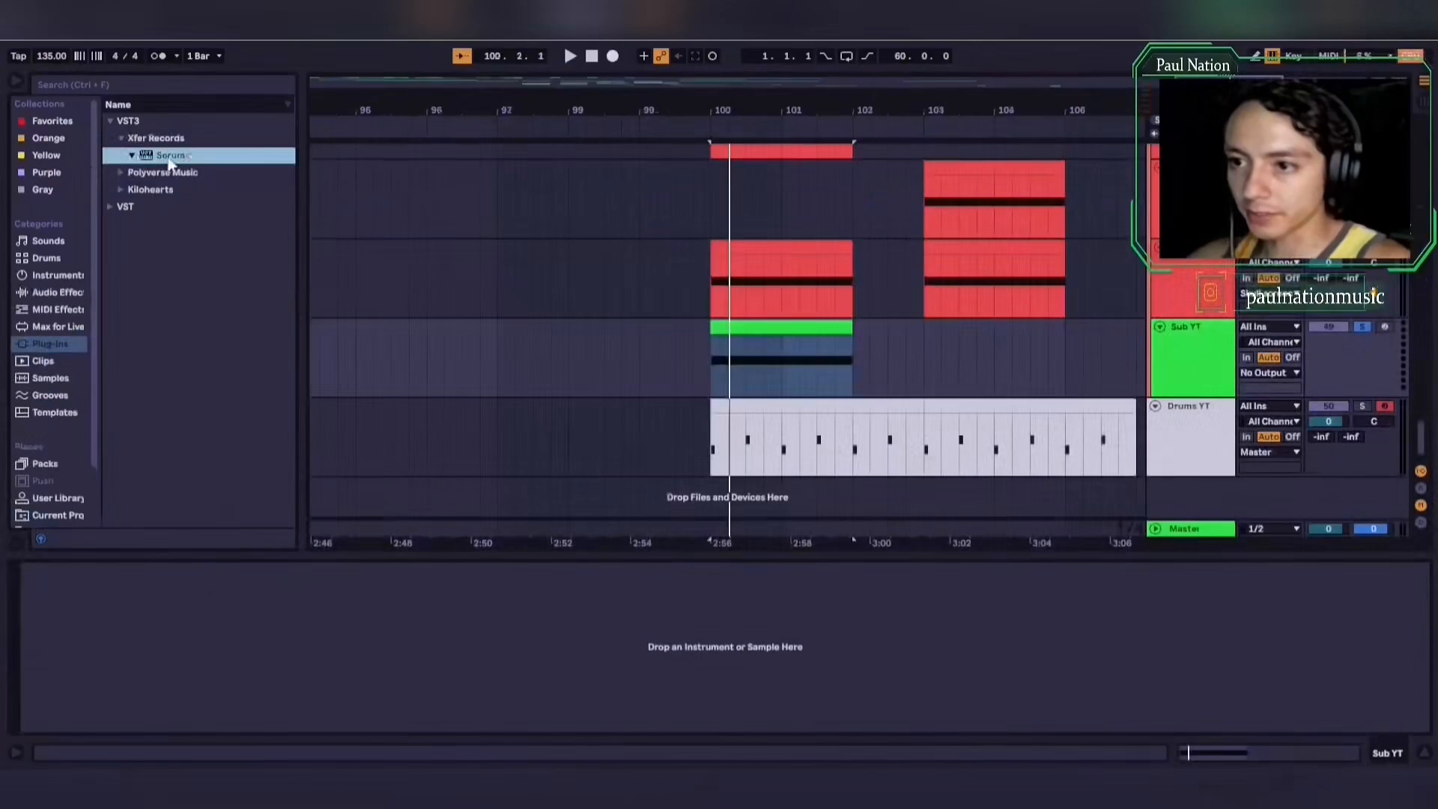
left_click_drag(738, 346, 739, 347)
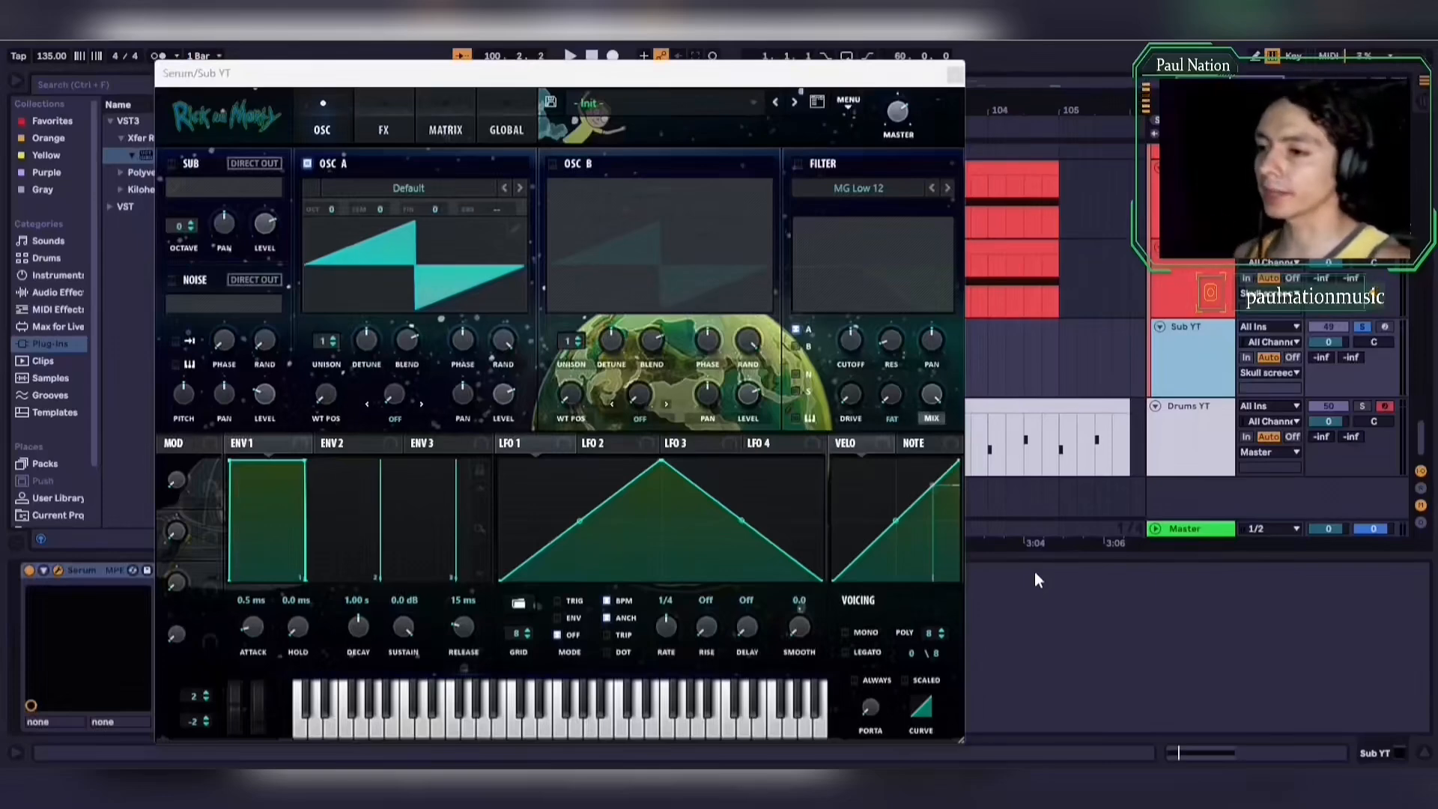
Set oscillator A's wavetable to the analog table Analog_BD_Sin
left_click(474, 192)
mouse_move(370, 207)
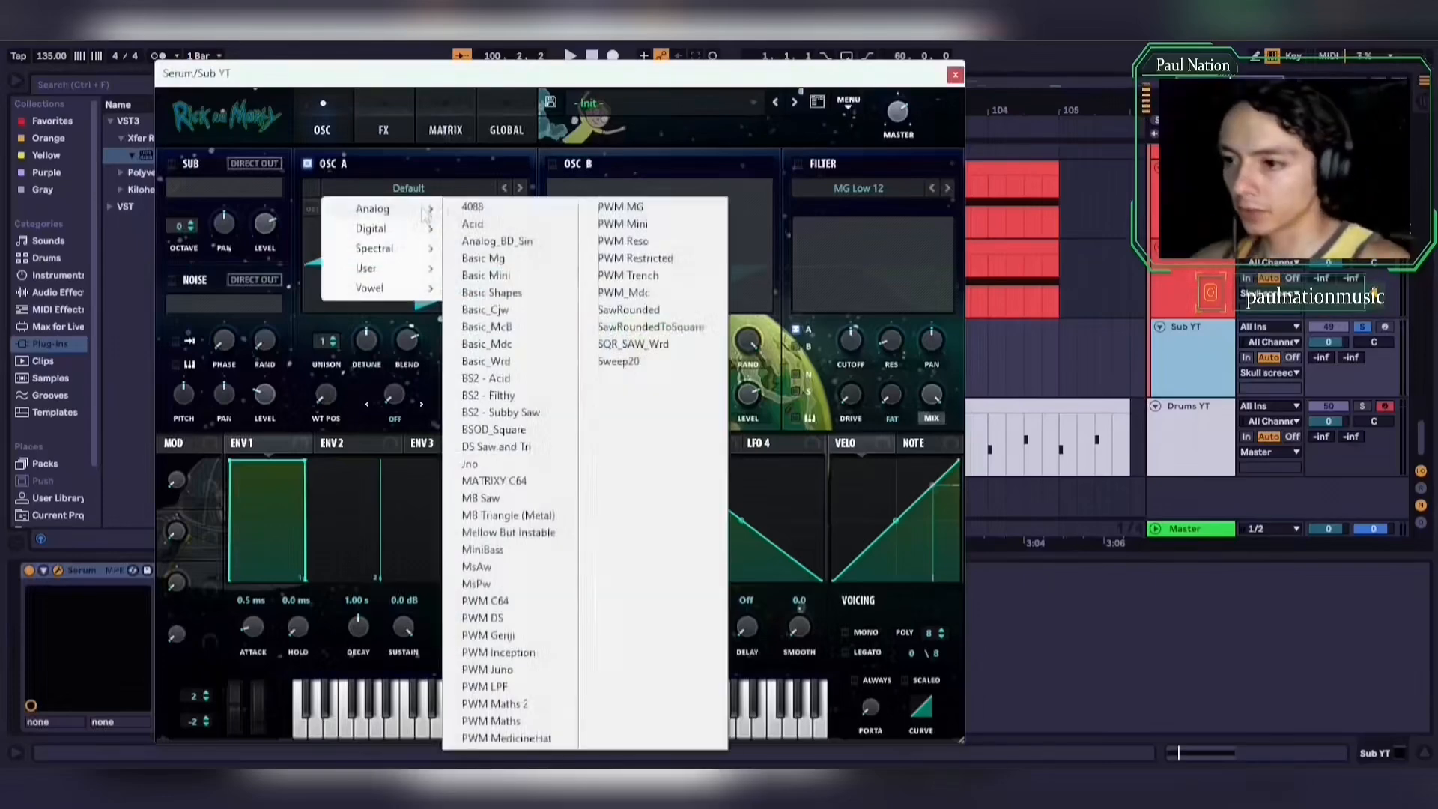
left_click(560, 228)
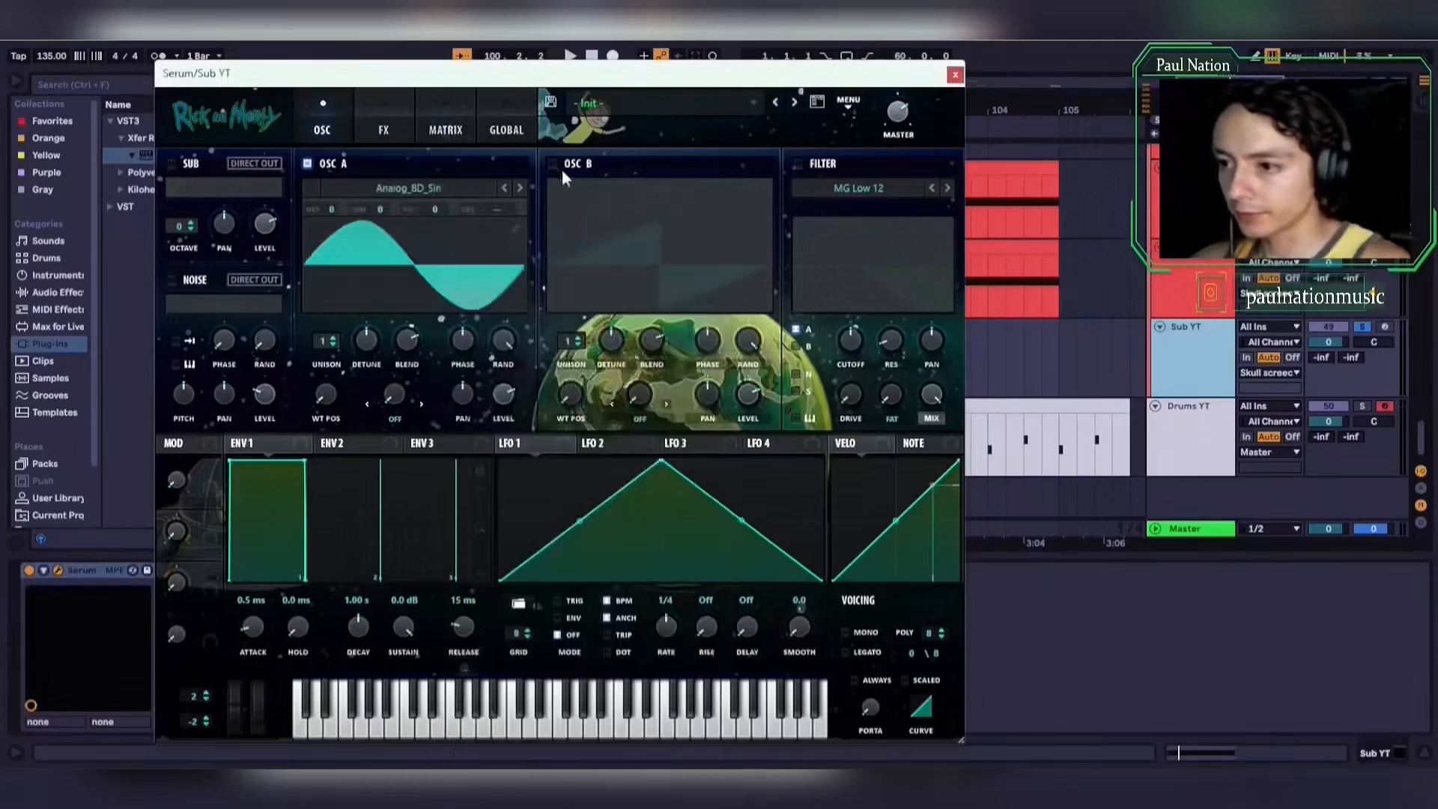
Enable oscillator B with the Analog_BD_Sin wavetable, and turn on the sub oscillator
left_click(553, 164)
left_click(653, 188)
mouse_move(659, 209)
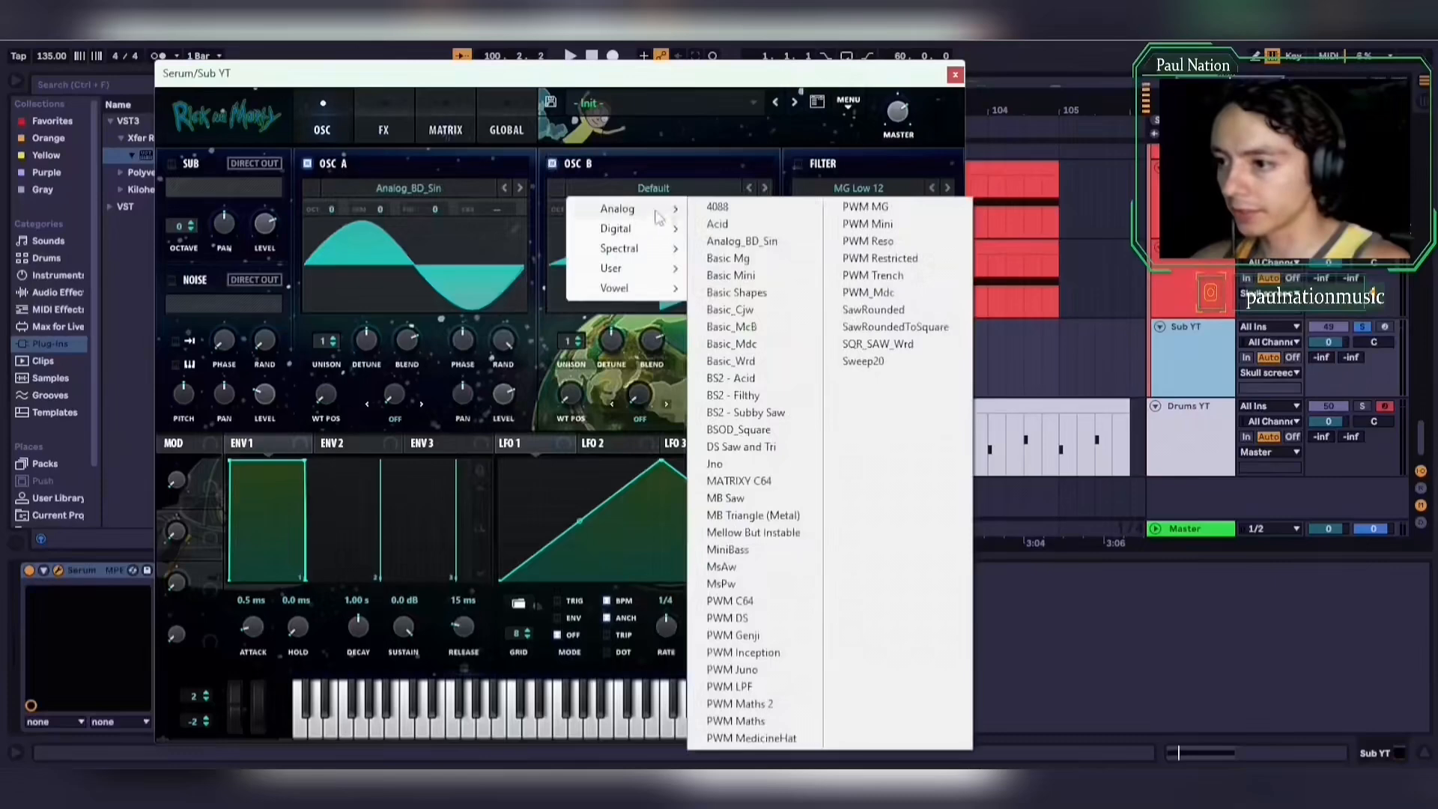
left_click(748, 241)
left_click(173, 164)
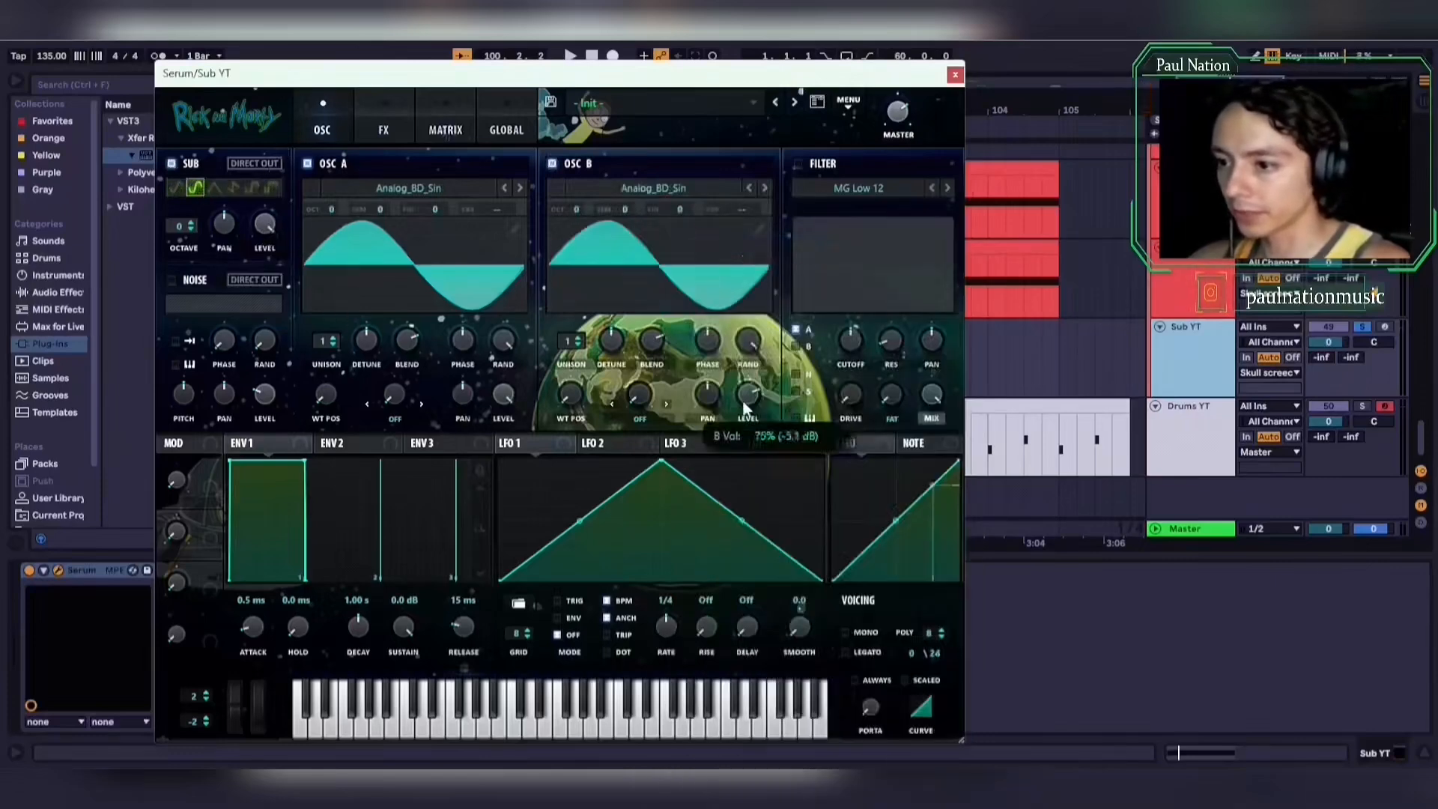
Set oscillator A's warp mode to FM (from B) at about 36% and audition the sound
left_click(397, 419)
left_click(449, 677)
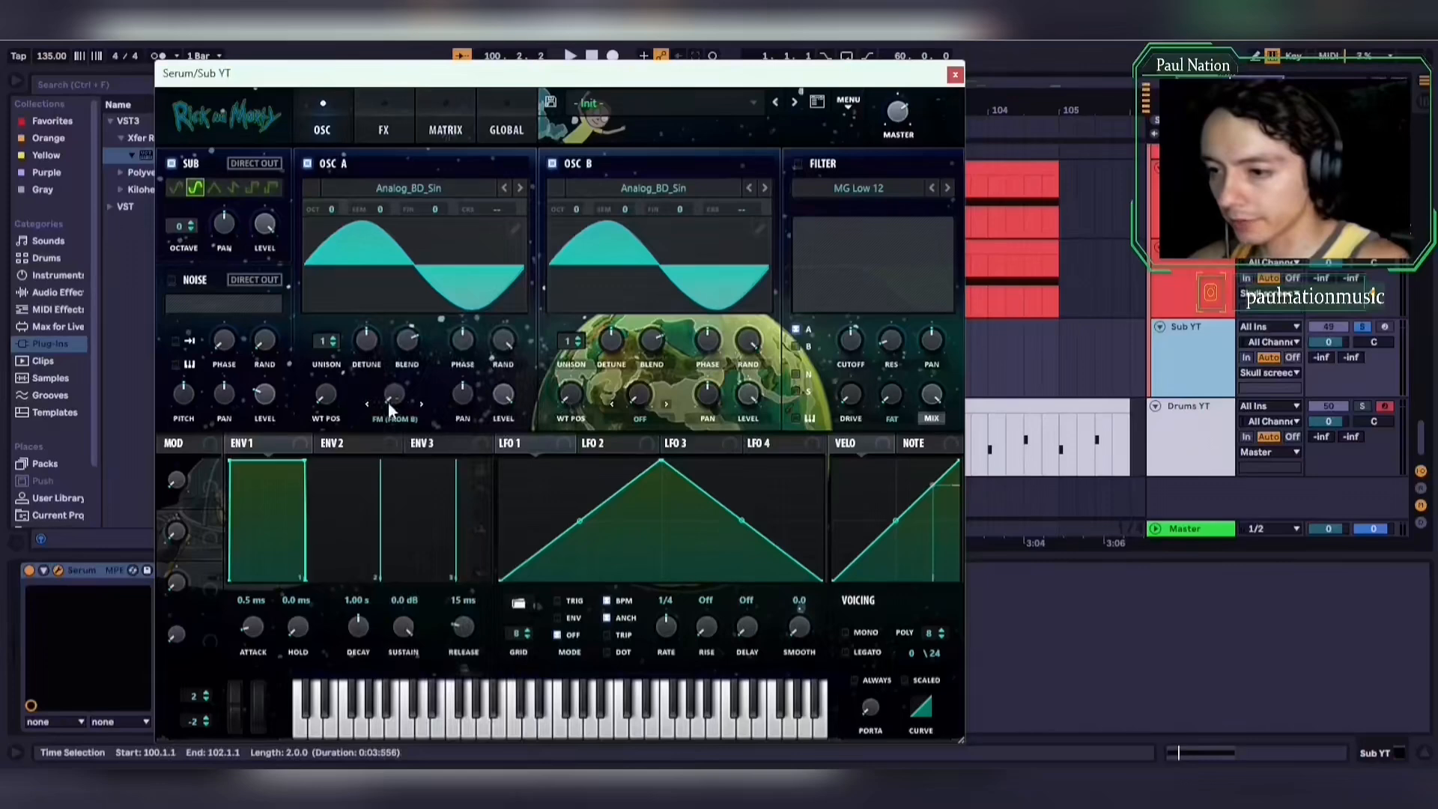
mouse_move(398, 389)
left_mouse_down()
mouse_move(401, 334)
mouse_move(392, 394)
left_mouse_up()
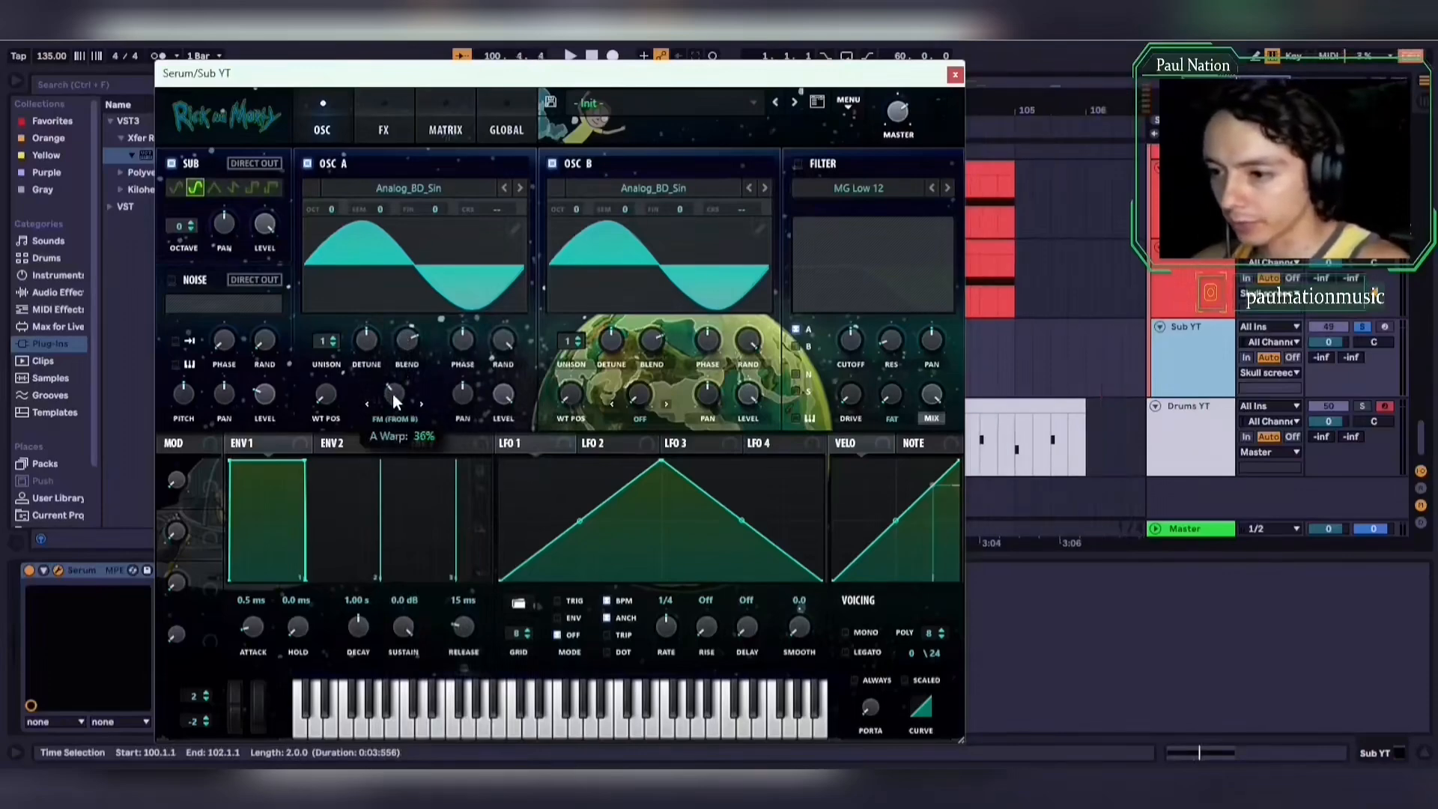
key("space")
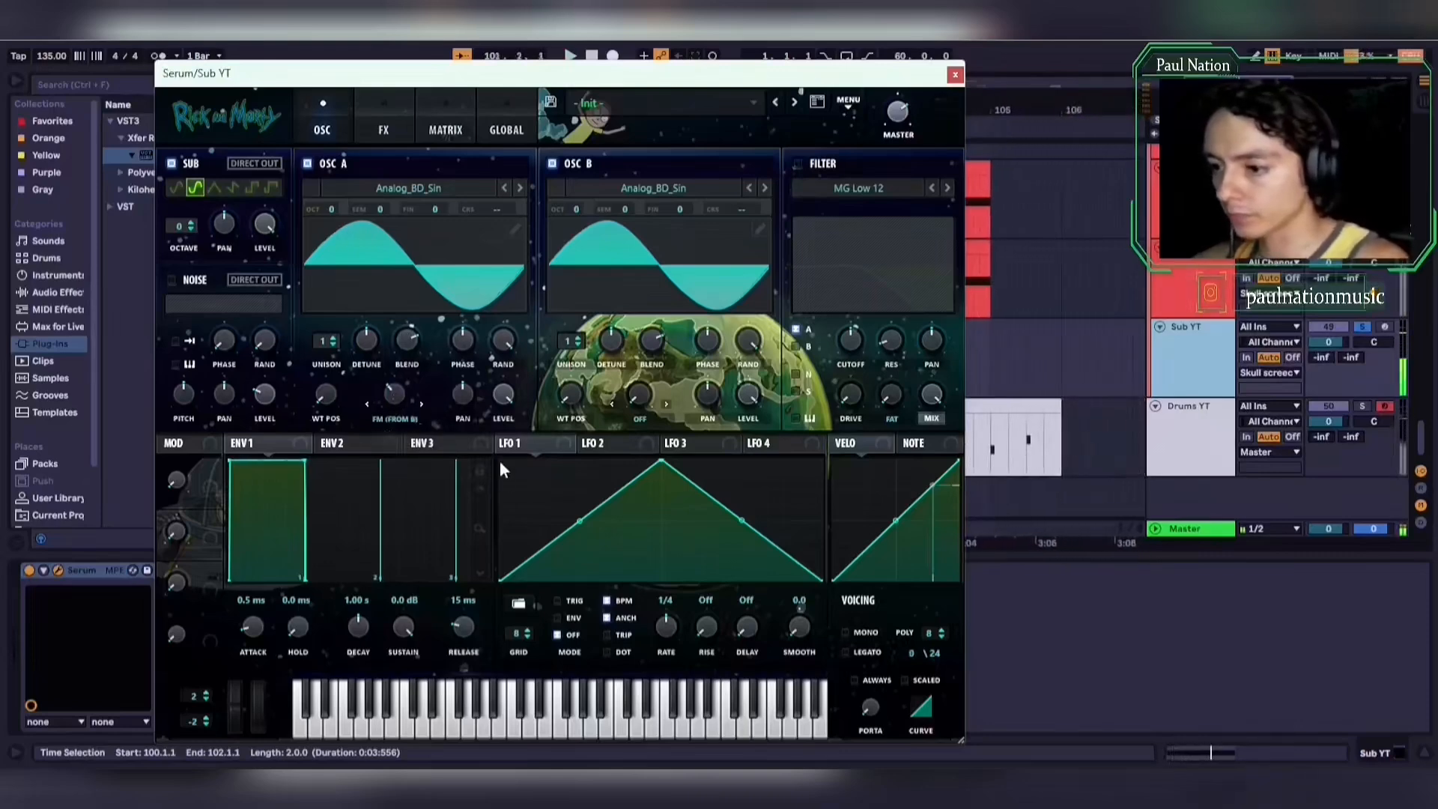
key("space")
Enable the MG Low 12 filter, and shape LFO 1 into a decaying curve in Env mode at a 1/2 rate
left_click(798, 165)
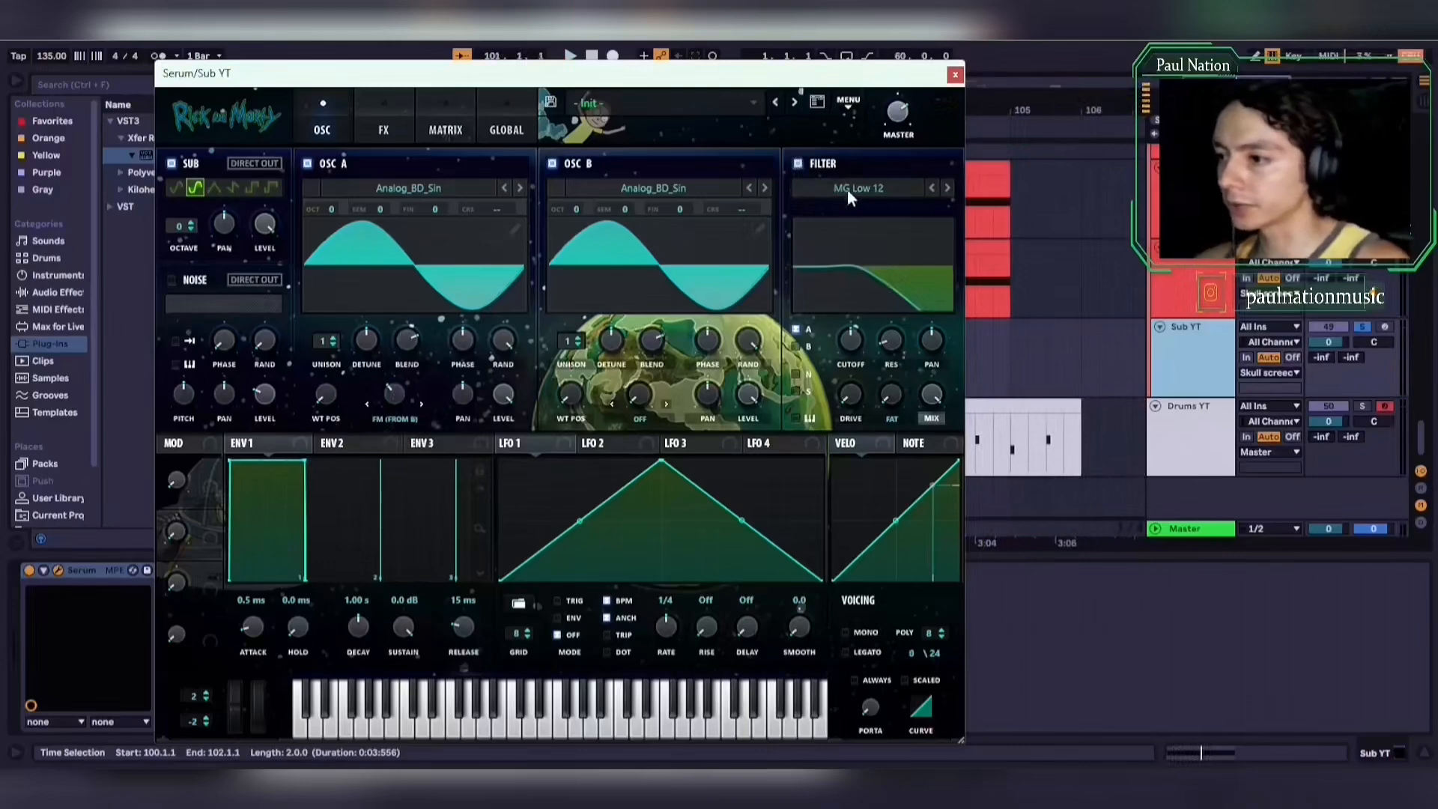
left_click(558, 618)
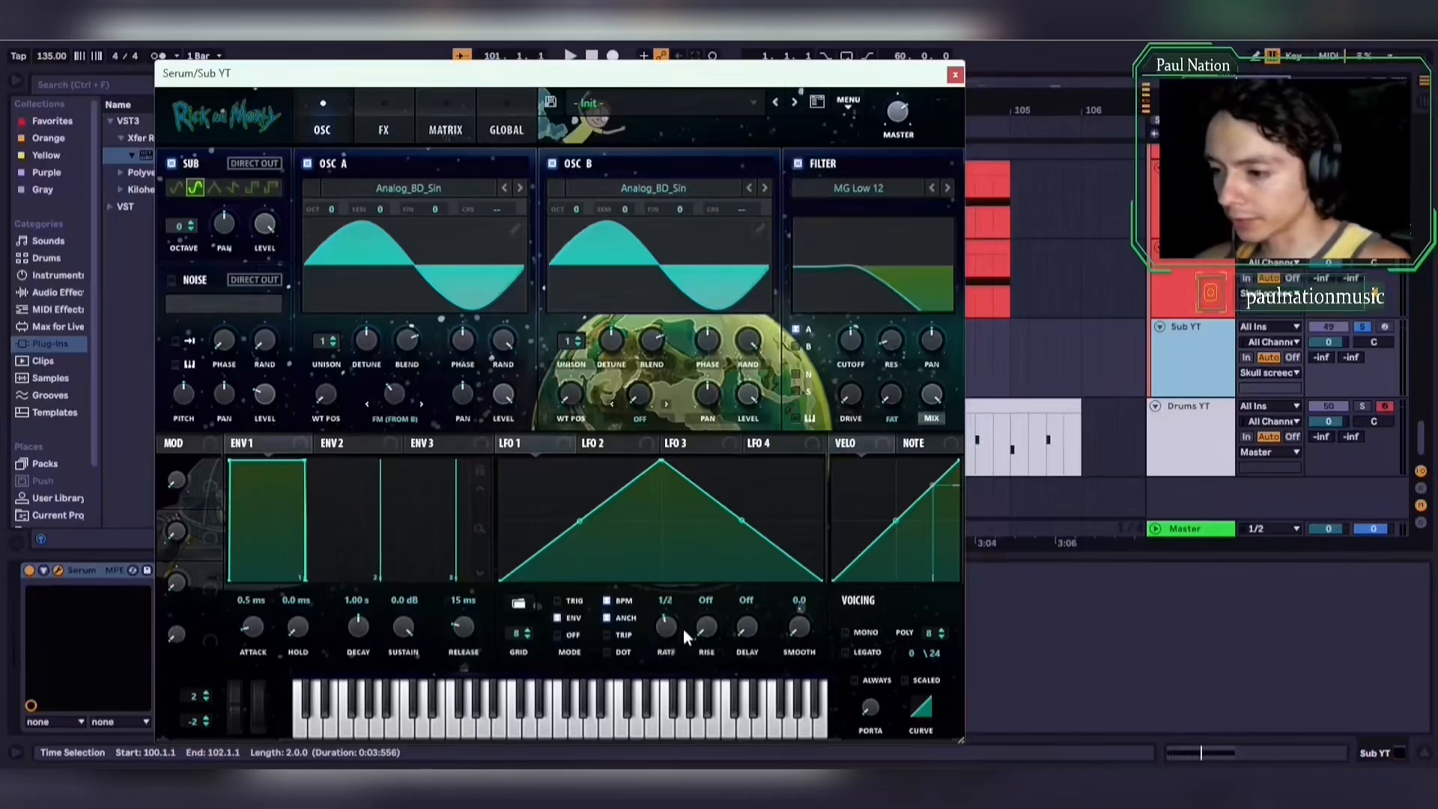
left_click_drag(668, 471, 469, 522)
left_click_drag(660, 551, 648, 583)
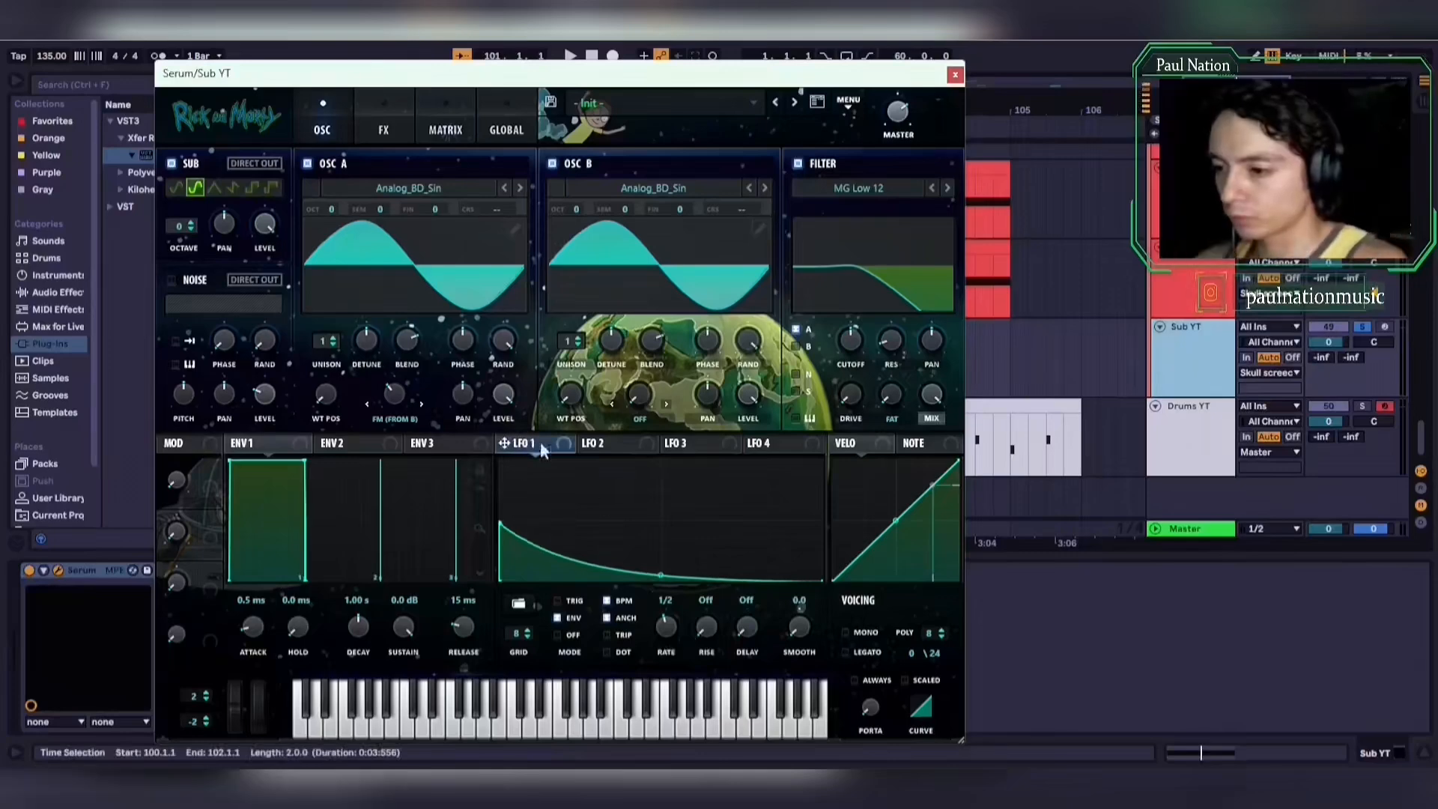
Assign LFO 1 to the filter cutoff as one-directional modulation, and steepen the LFO's decay curve while auditioning
left_click_drag(851, 339, 851, 352)
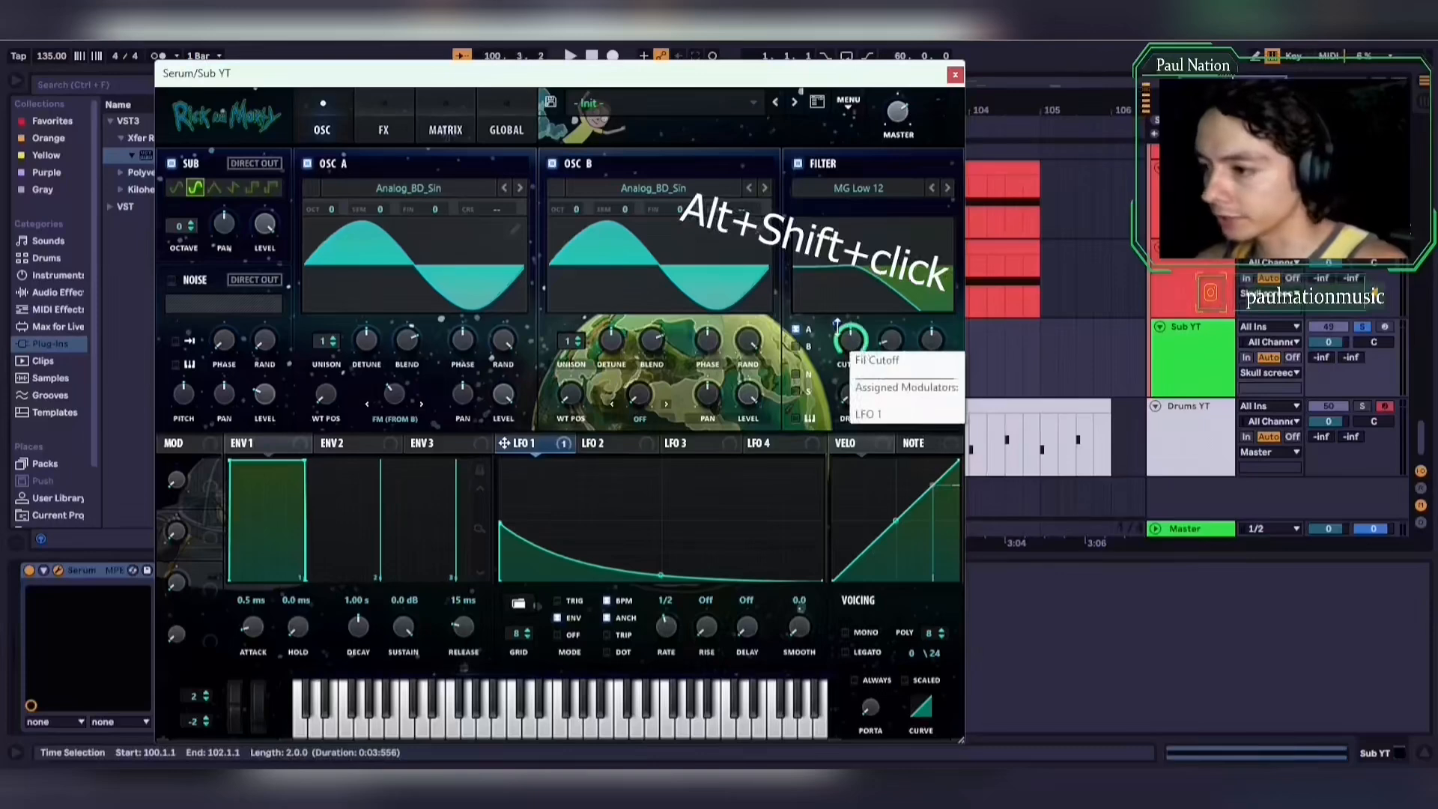
left_click(854, 346, "alt+shift")
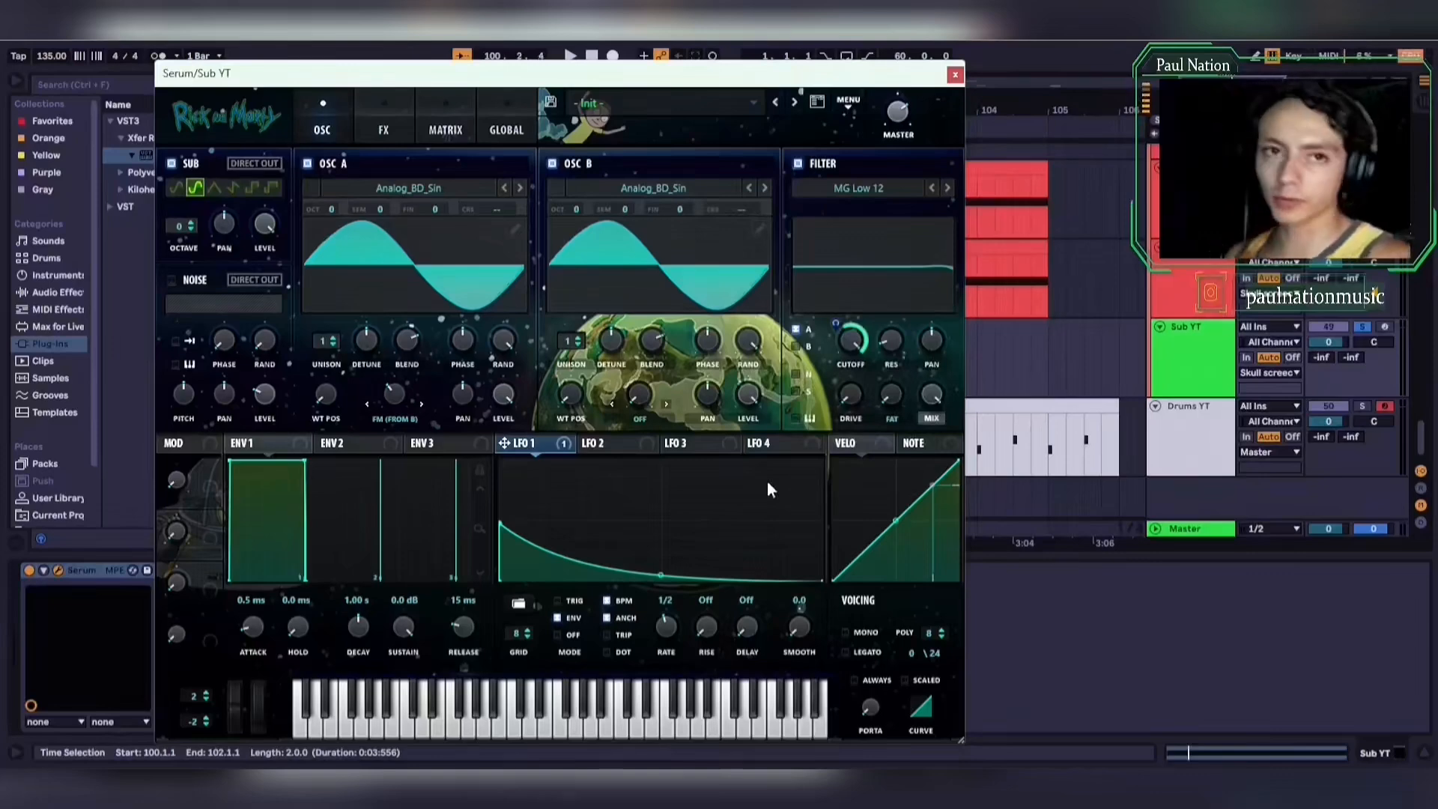
key("space")
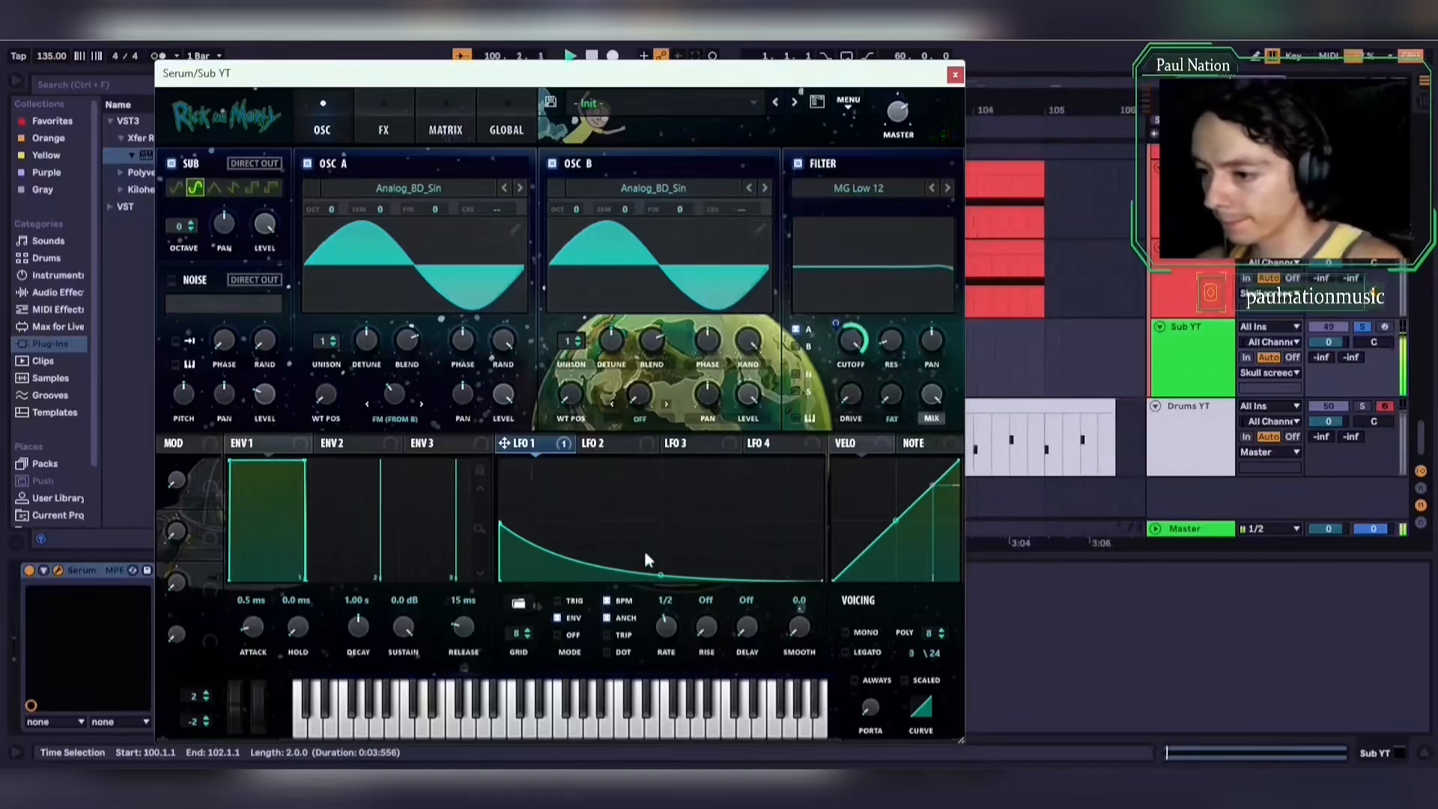
left_click_drag(658, 578, 661, 581)
key("space")
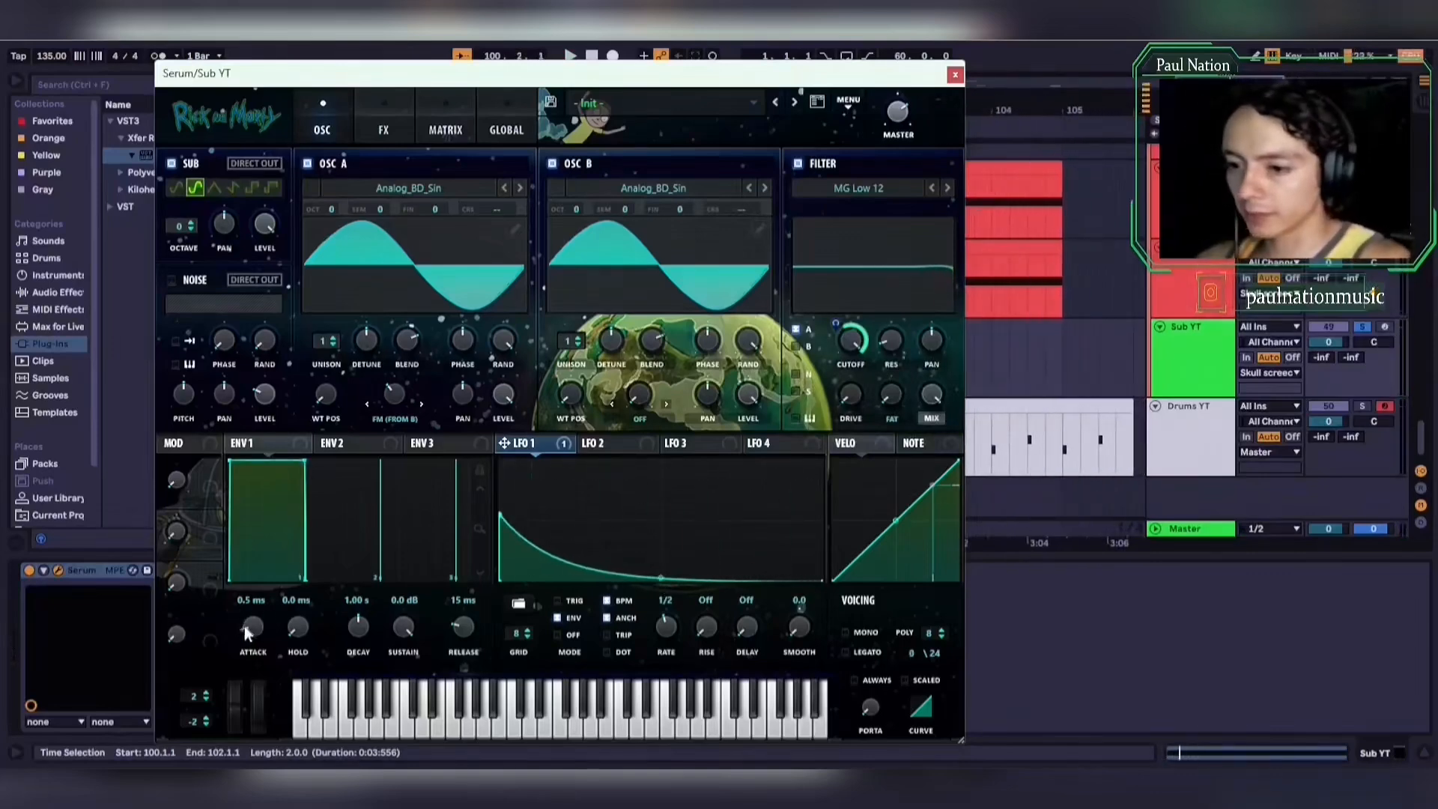
Set Env 1's attack to 31 ms with an adjusted attack curve, and close the Serum window
left_click_drag(244, 626, 250, 599)
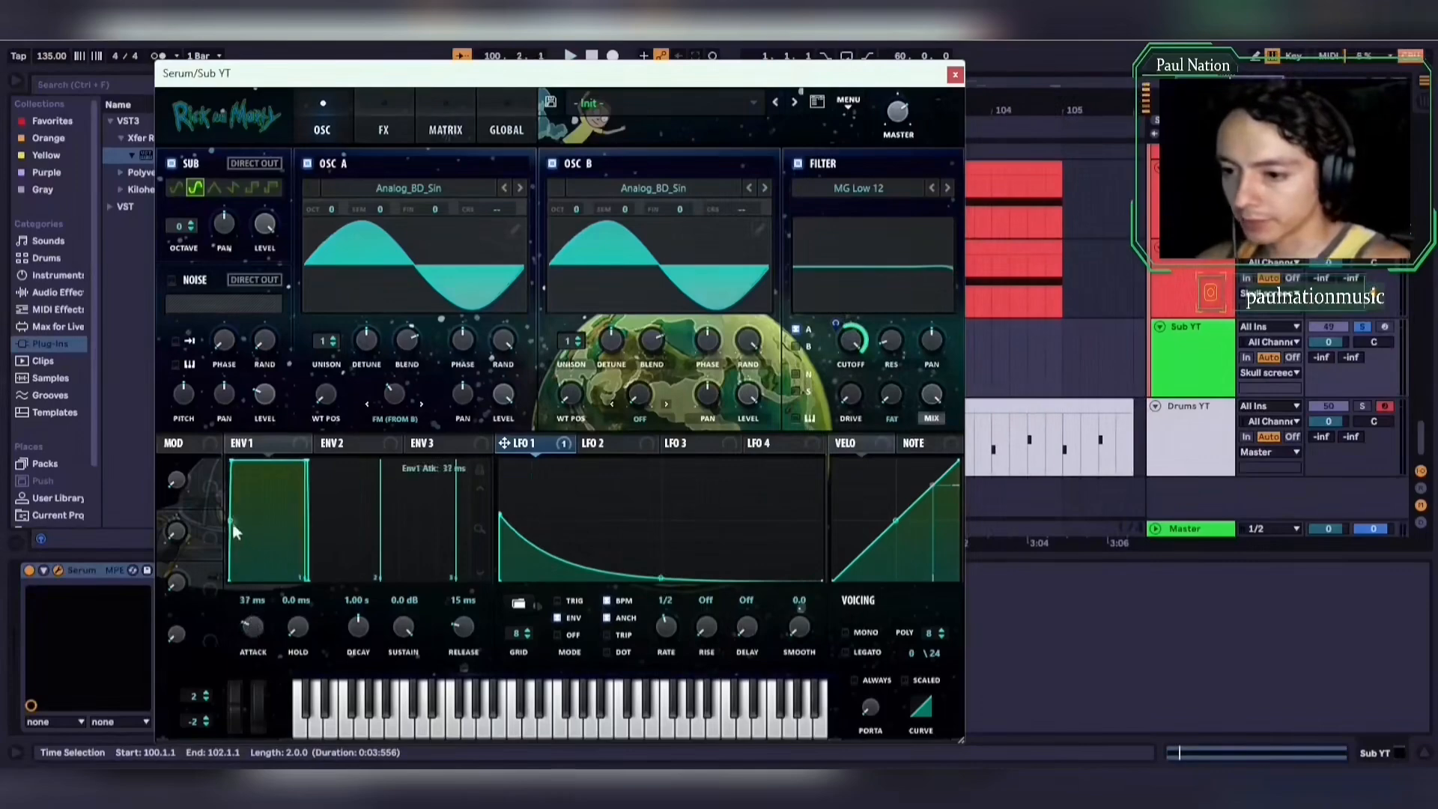
mouse_move(232, 530)
left_mouse_down()
mouse_move(232, 555)
mouse_move(243, 542)
left_mouse_up()
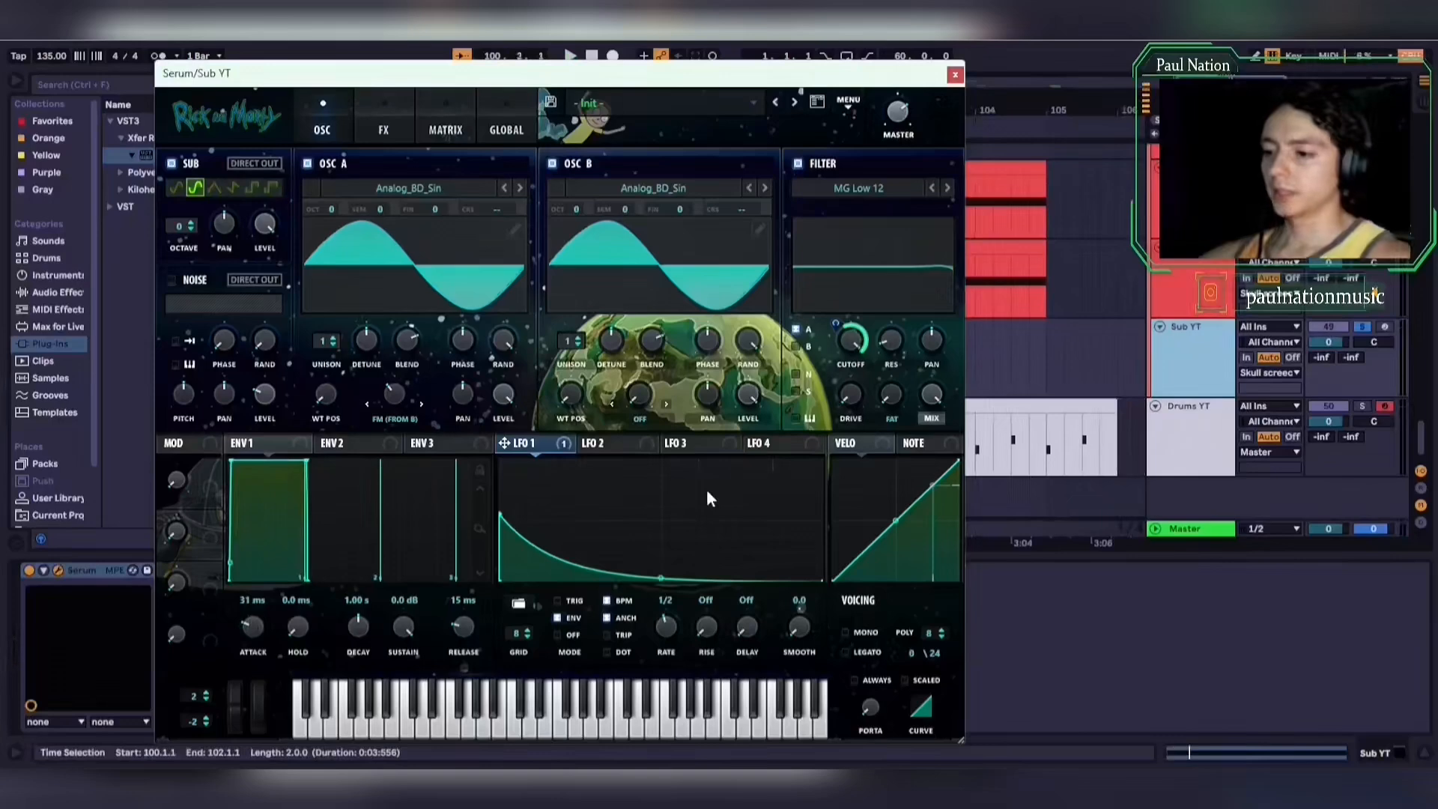
left_click(955, 74)
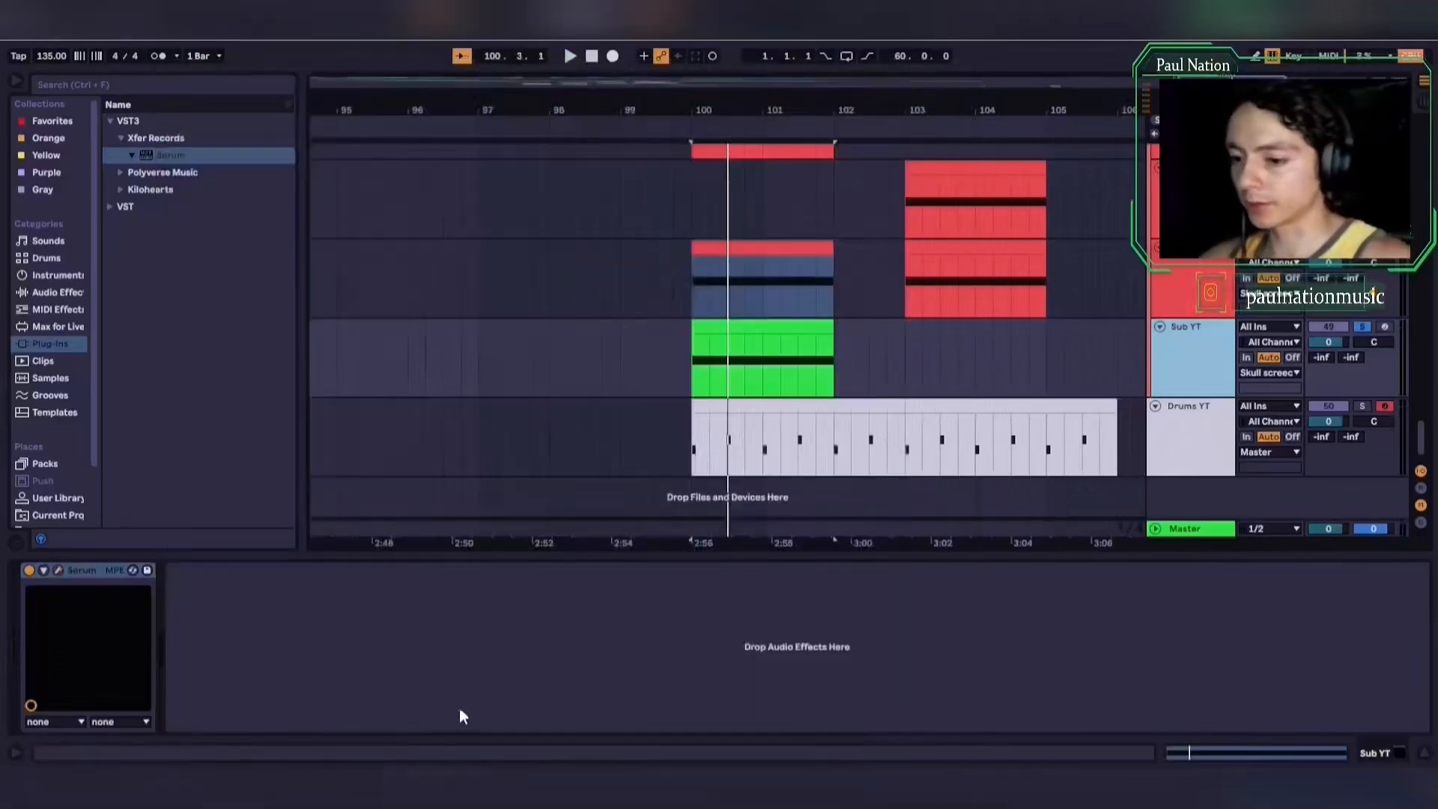
Find Saturator among the audio effects, add it to the Sub YT track with 3.43 dB drive, and audition it
left_click(60, 291)
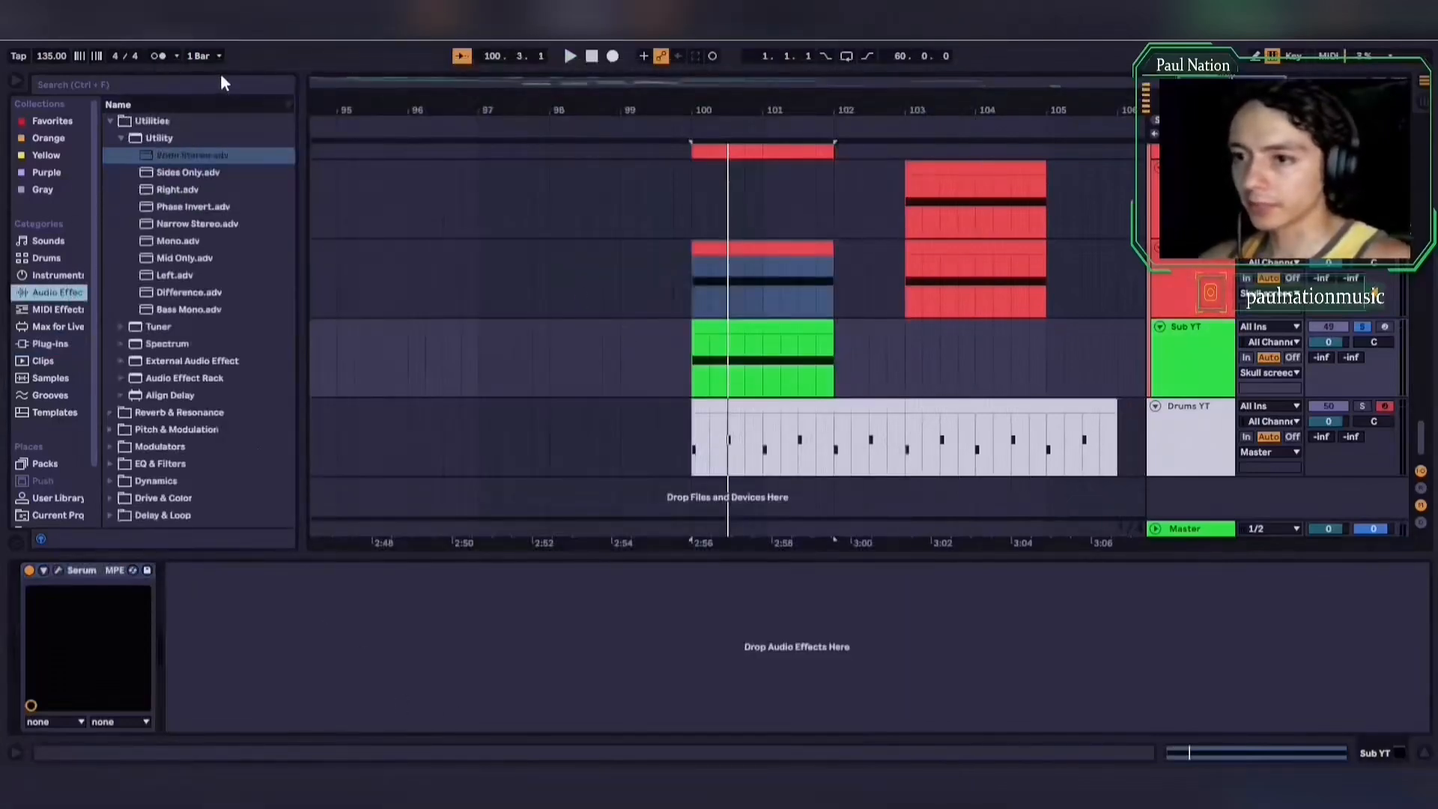
left_click(214, 82)
type("satur")
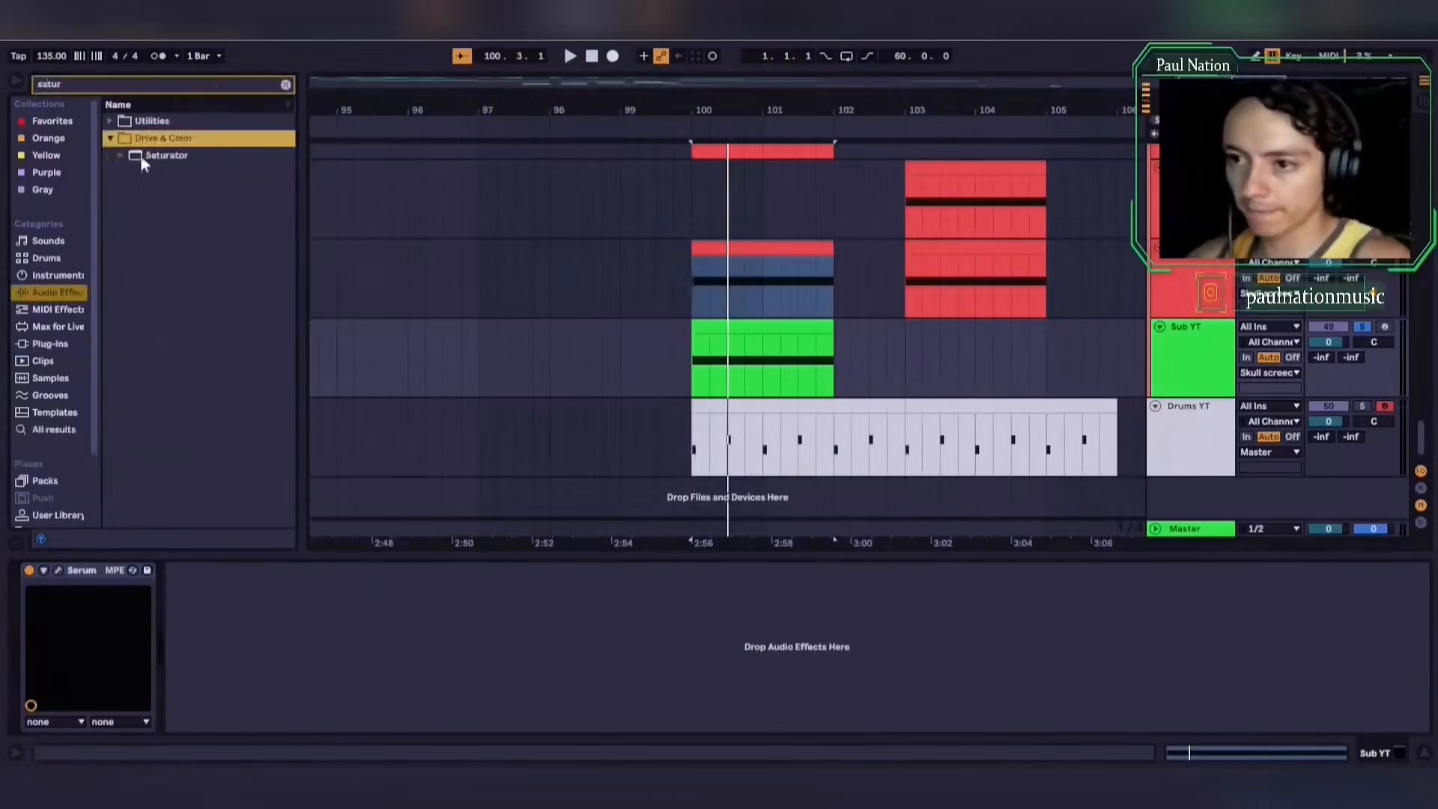
left_click_drag(141, 155, 311, 603)
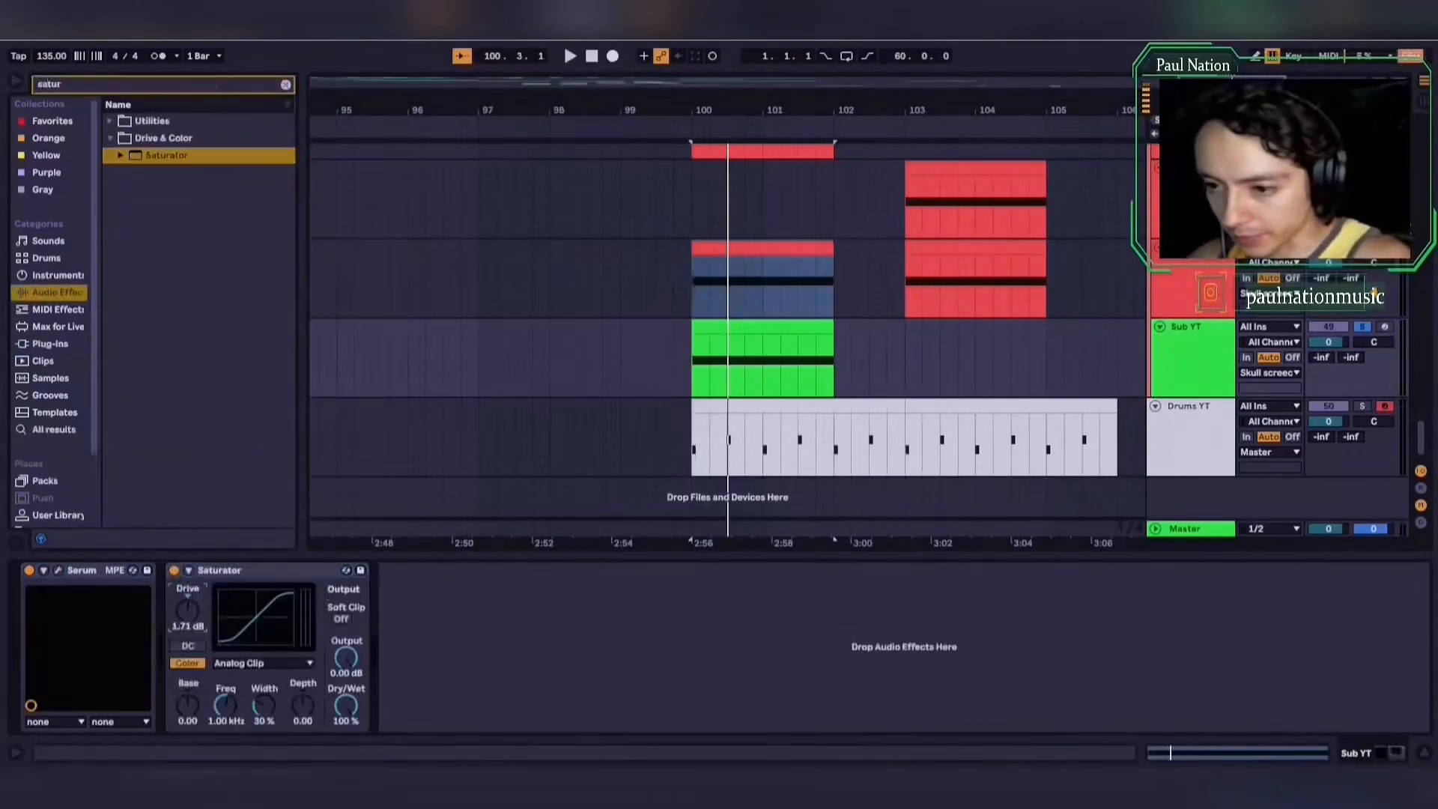
key("space")
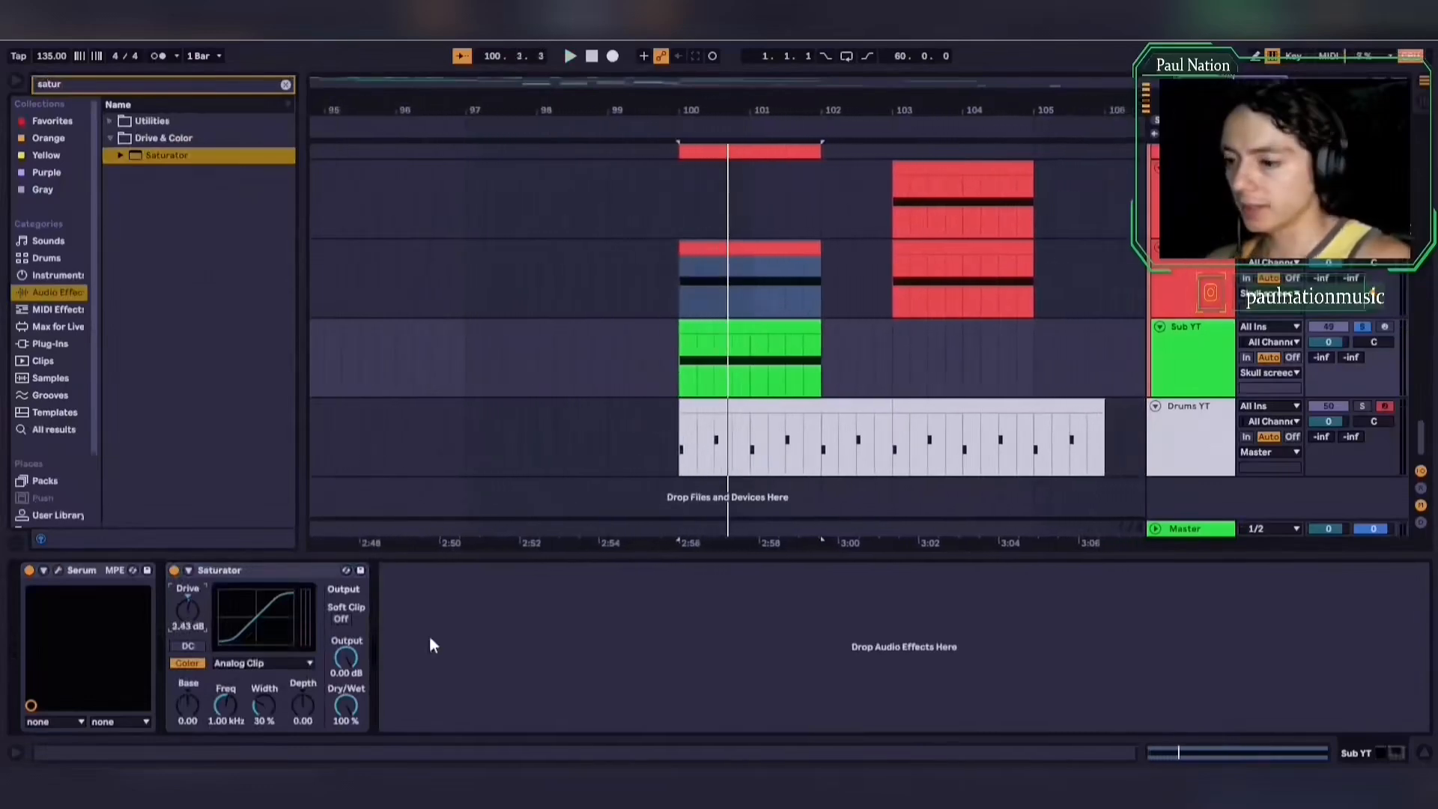
Add EQ Eight and Glue Compressor after Saturator on the Sub YT track
left_click(285, 84)
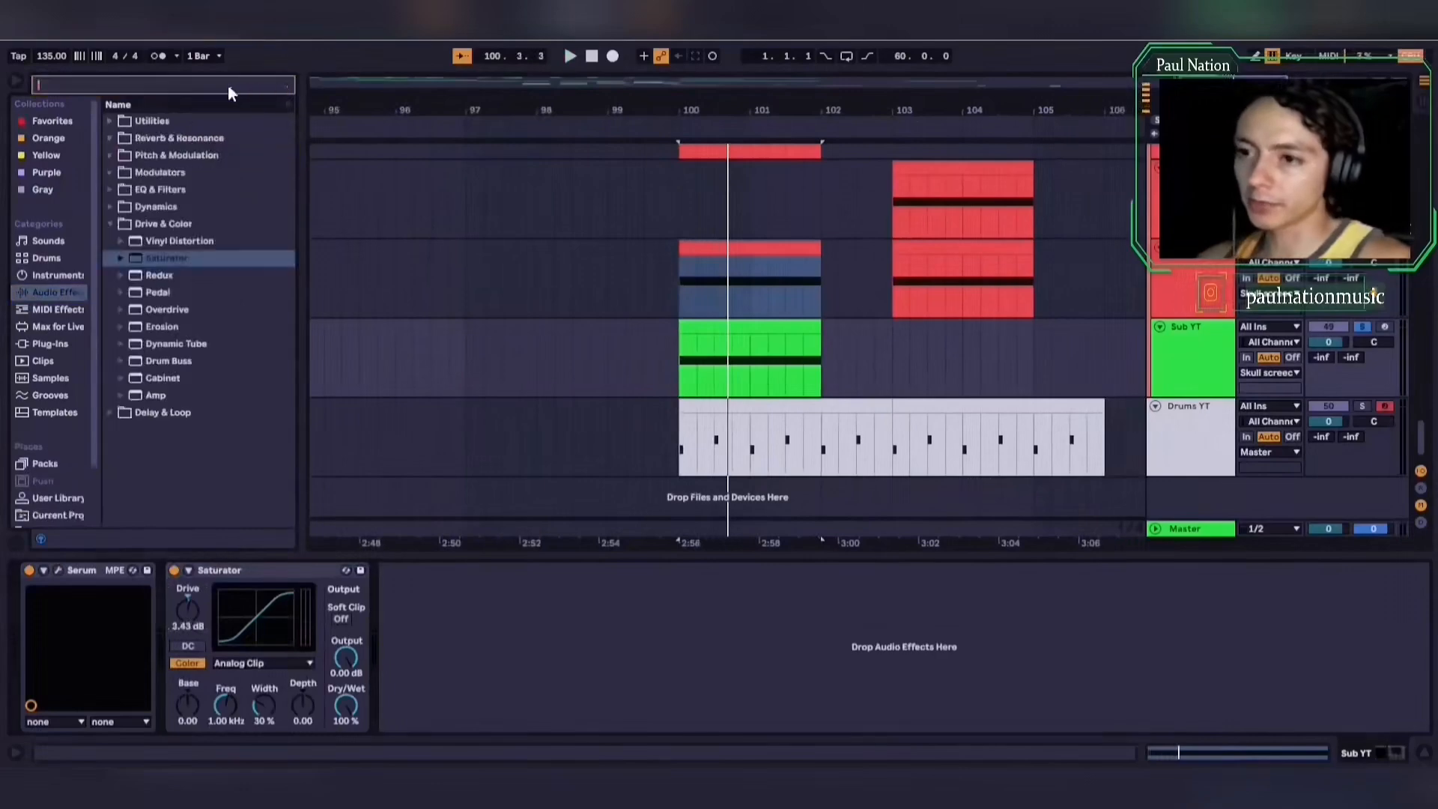
key("Return")
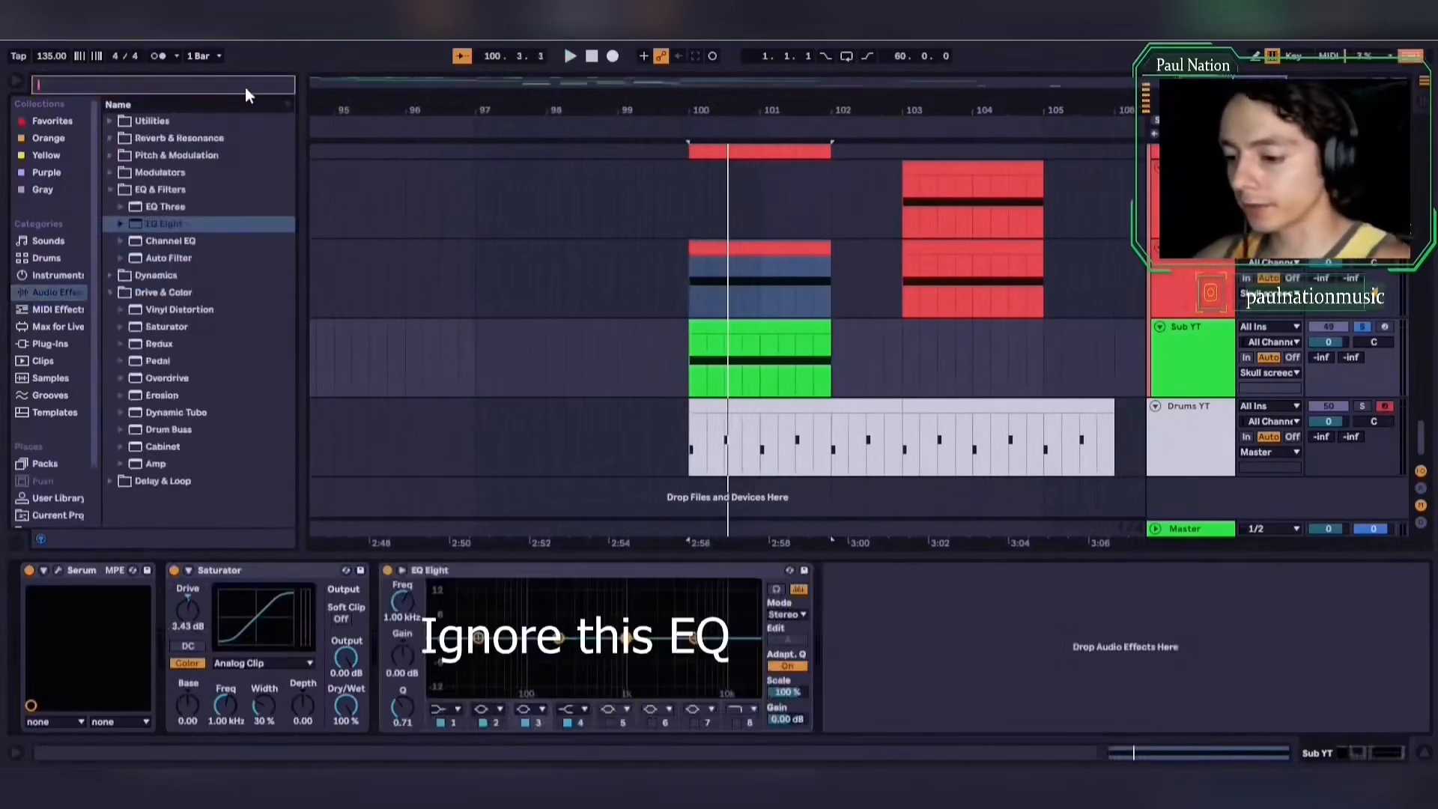
type("glue")
left_click_drag(164, 155, 1004, 650)
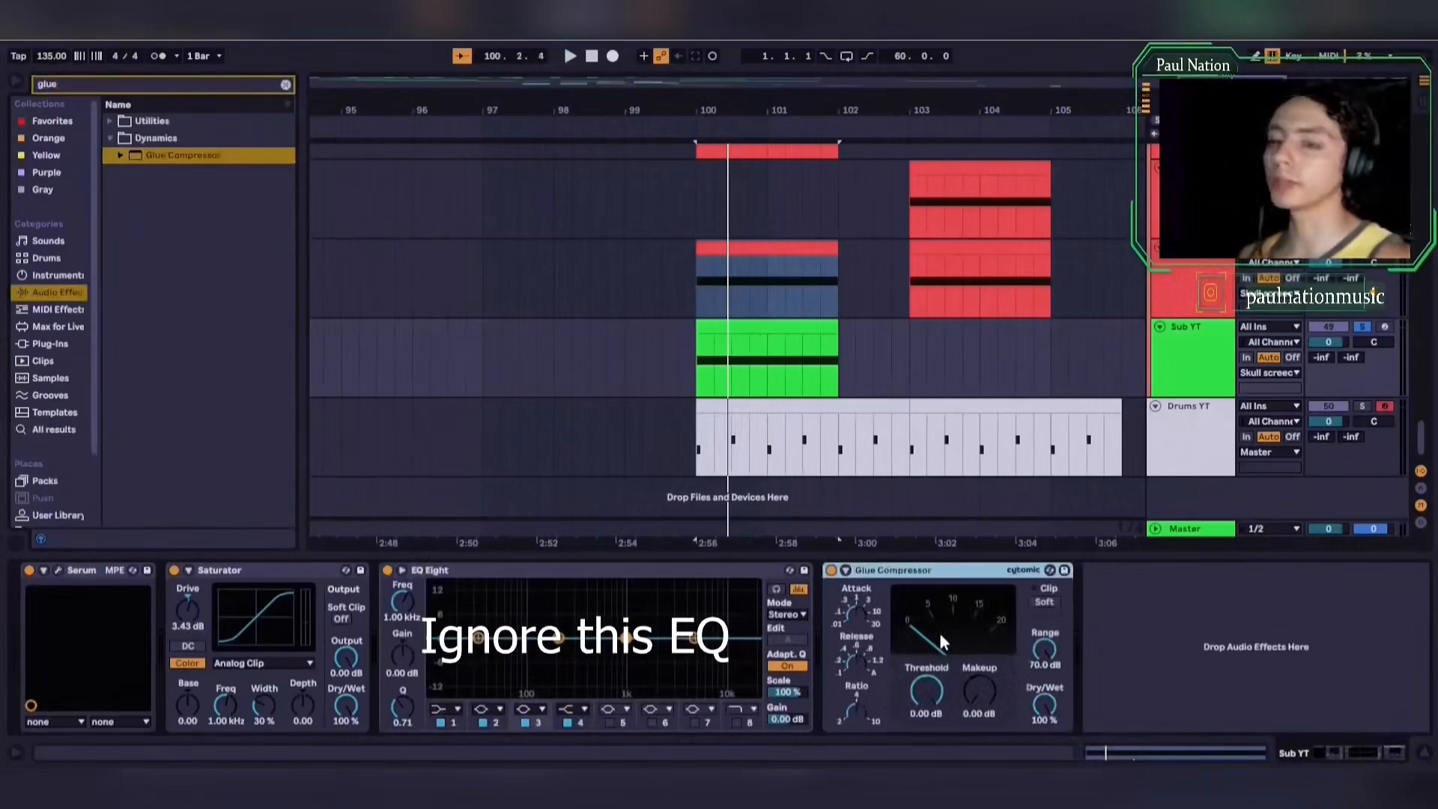
Set the Glue Compressor's threshold to -5.40 dB and makeup to 1.11 dB, and enable Soft clip while auditioning
key("space")
left_click_drag(986, 683, 927, 706)
left_click(1045, 603)
key("space")
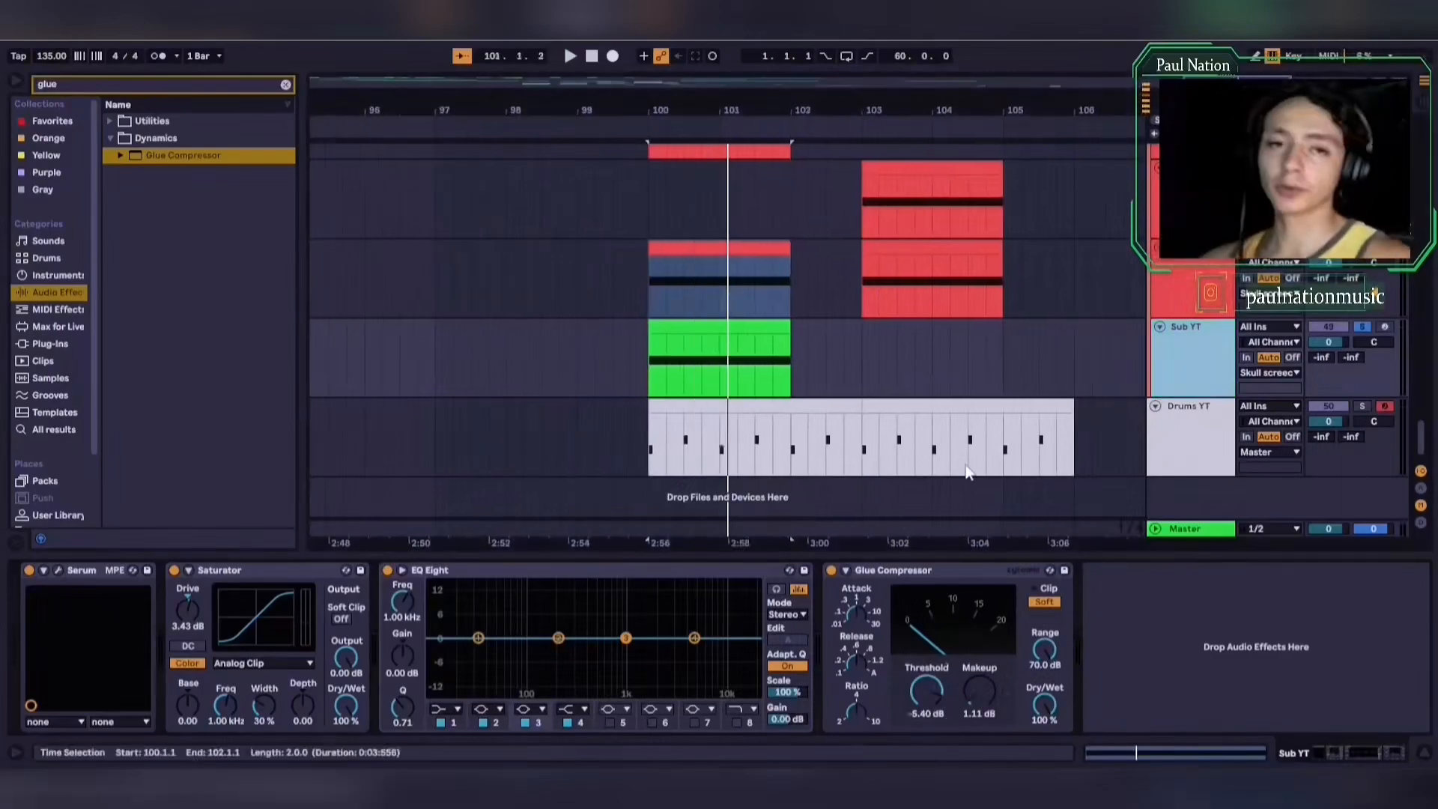
Review the sub patch in Serum while auditioning the track, and close the Serum window
left_click(58, 570)
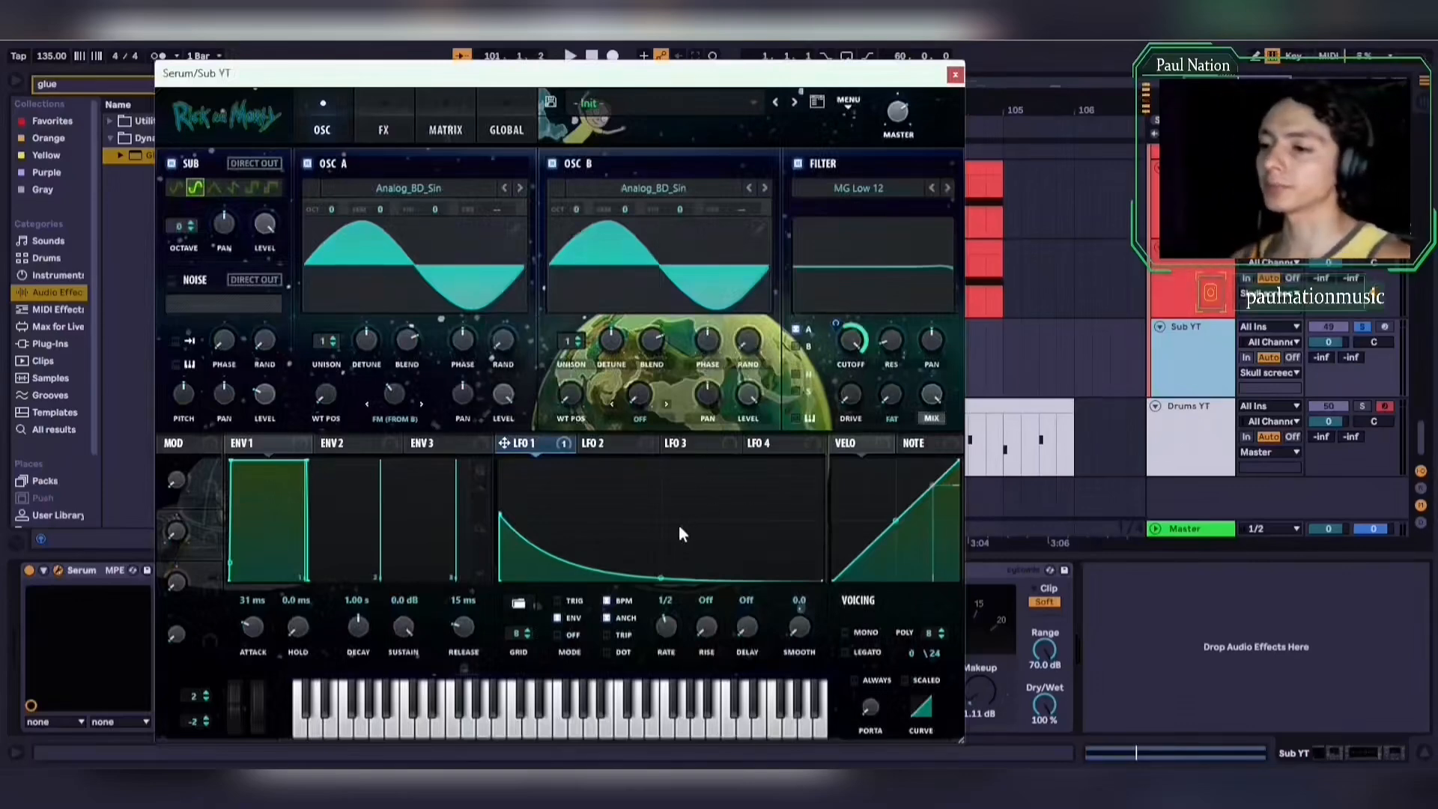
key("space")
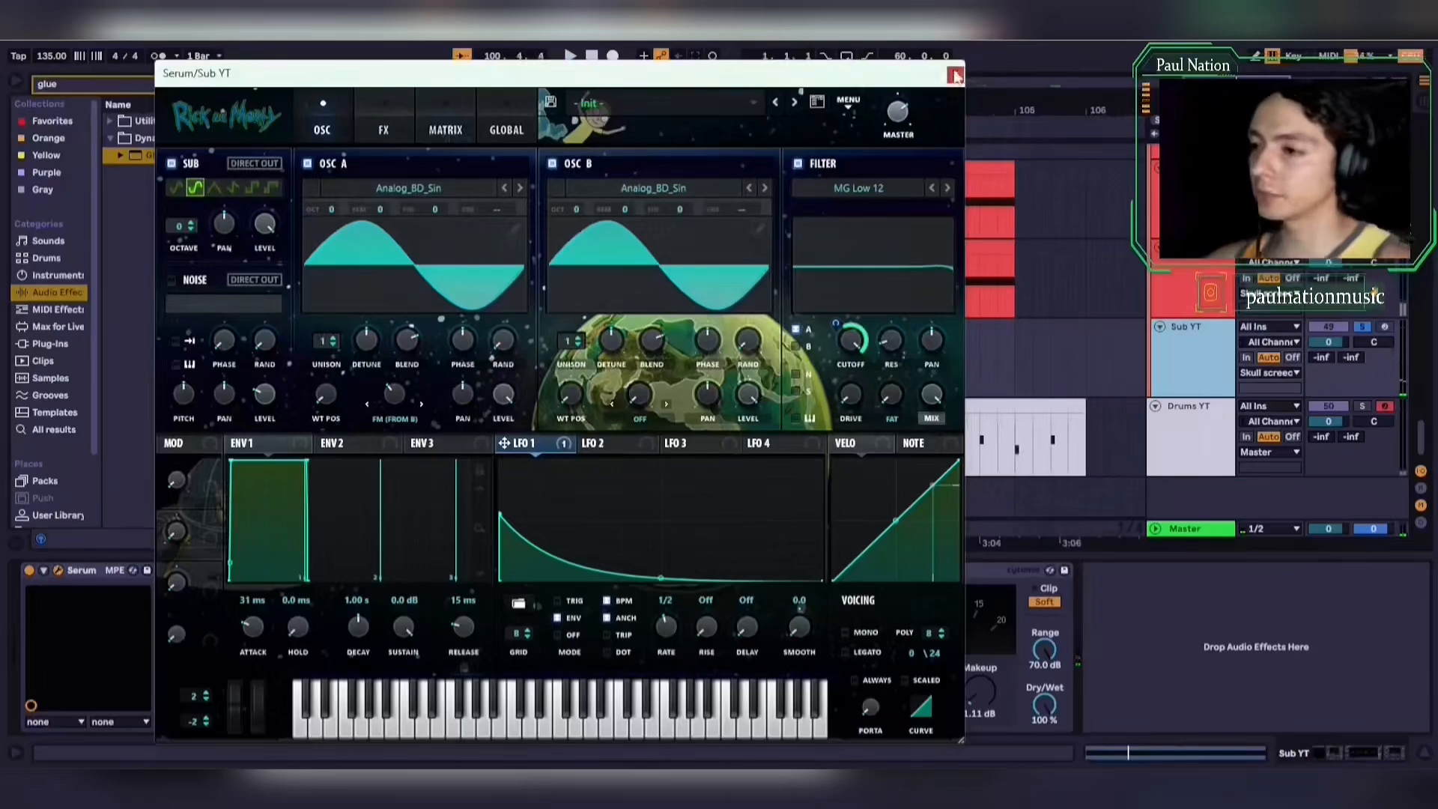
left_click(1010, 397)
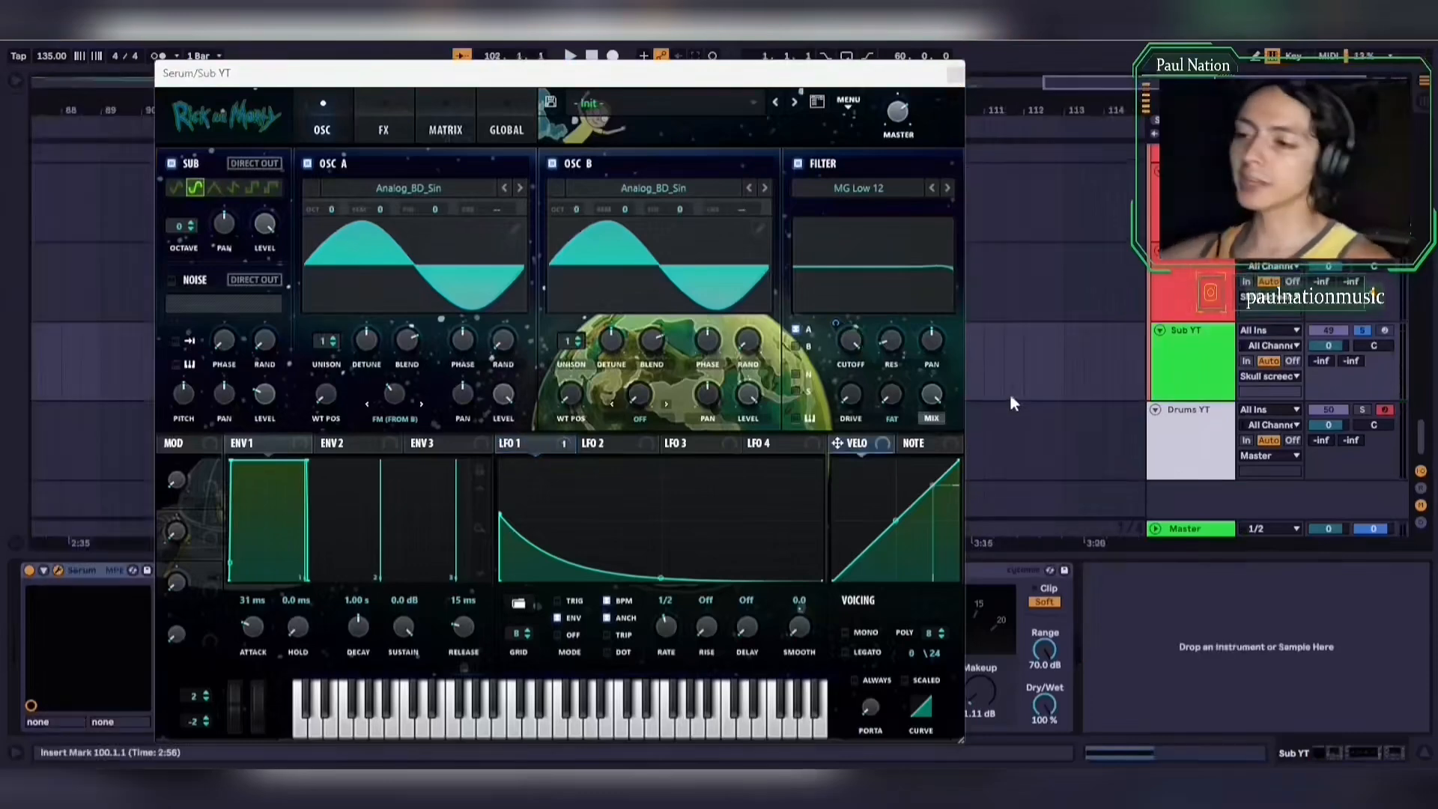
left_click(954, 74)
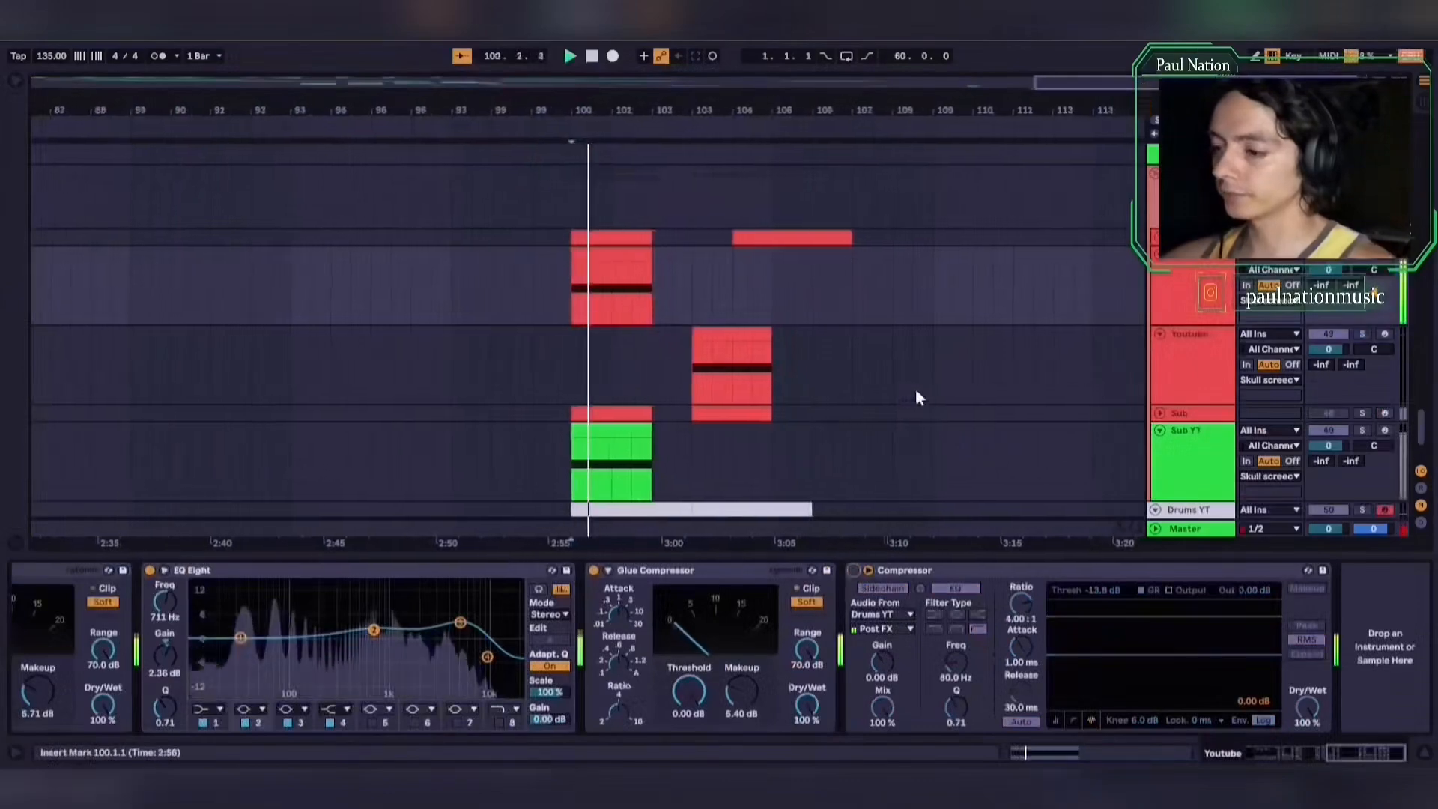
Insert a new MIDI track above the Youtube track and name it Screech YT
left_click(995, 313)
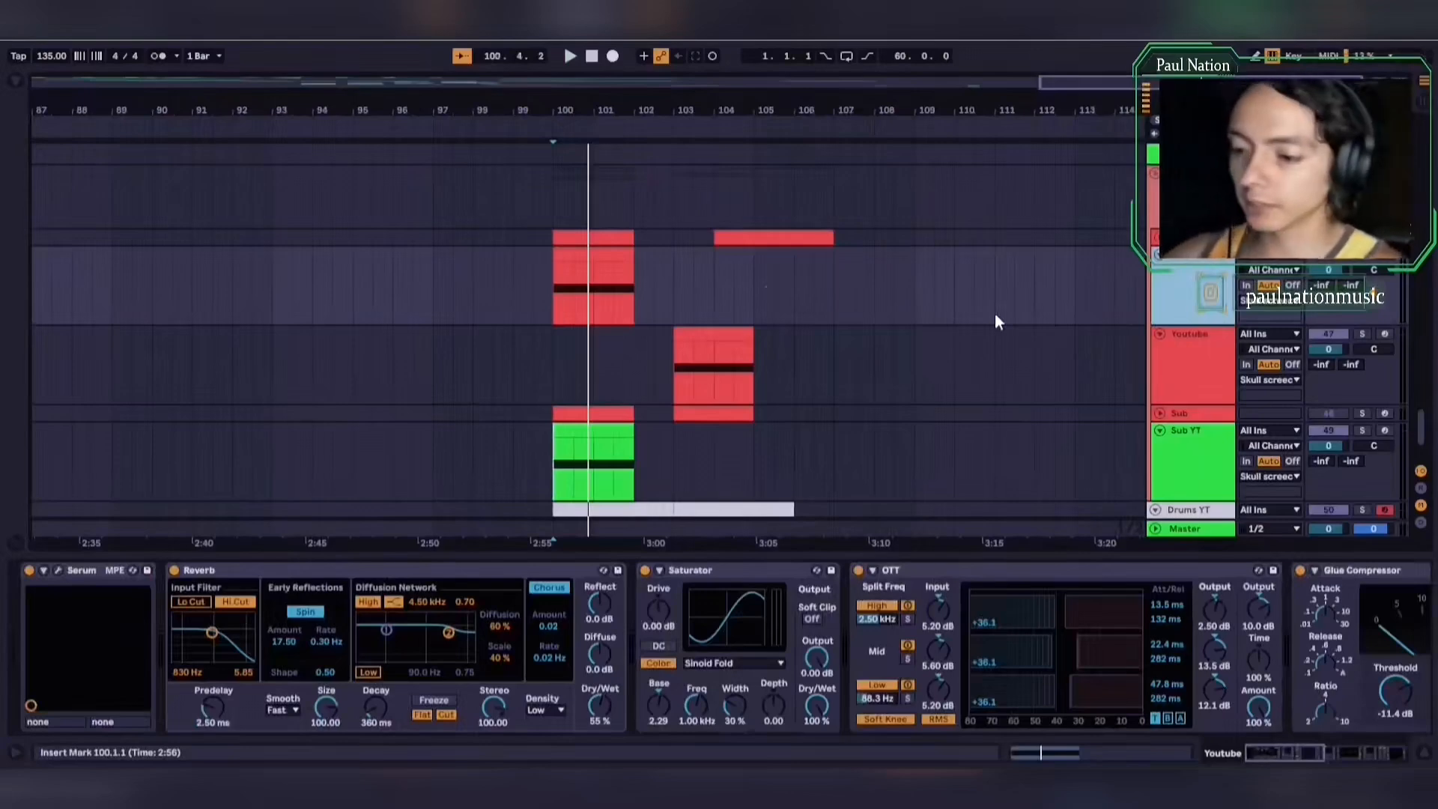
key("ctrl+shift+t")
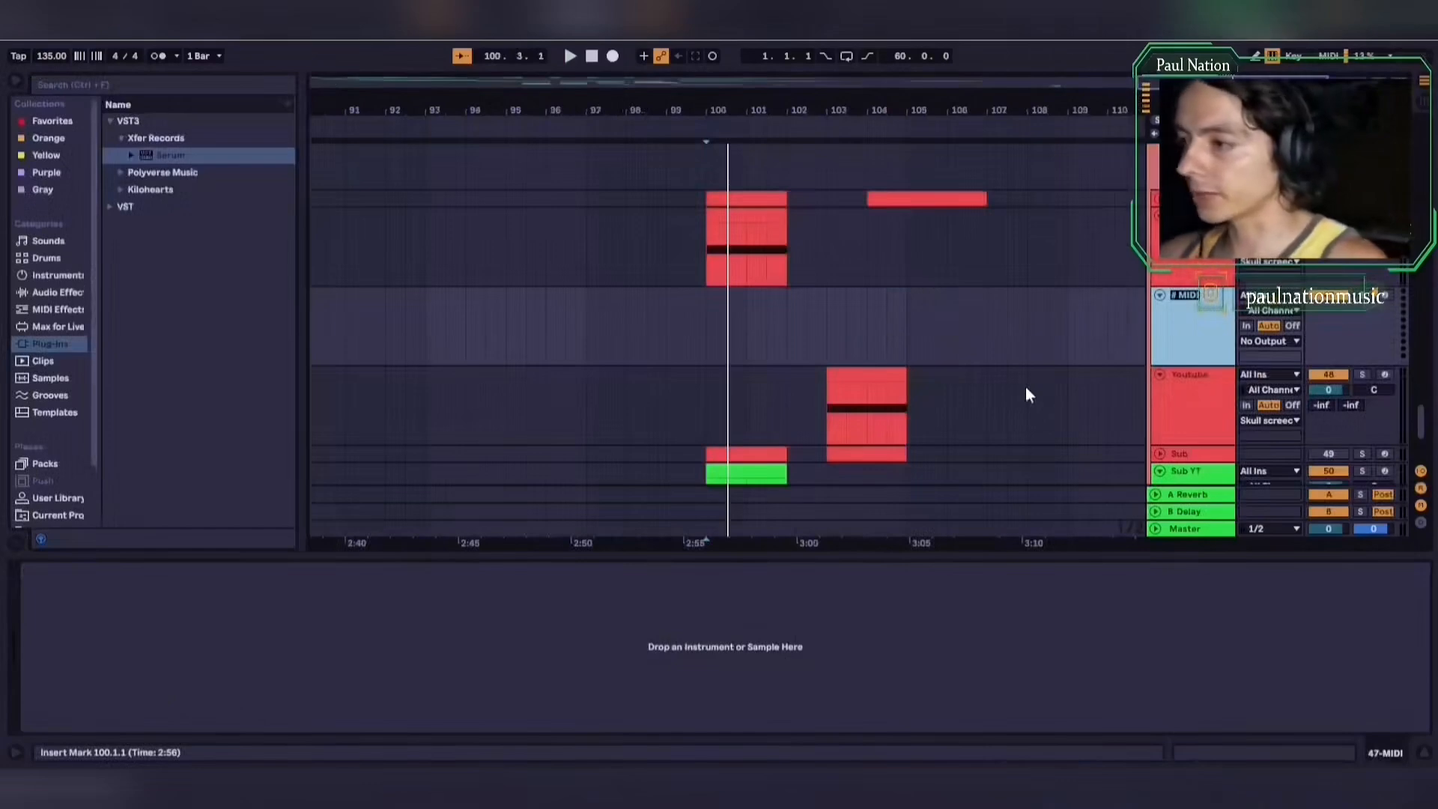
type("Screech")
key("Return")
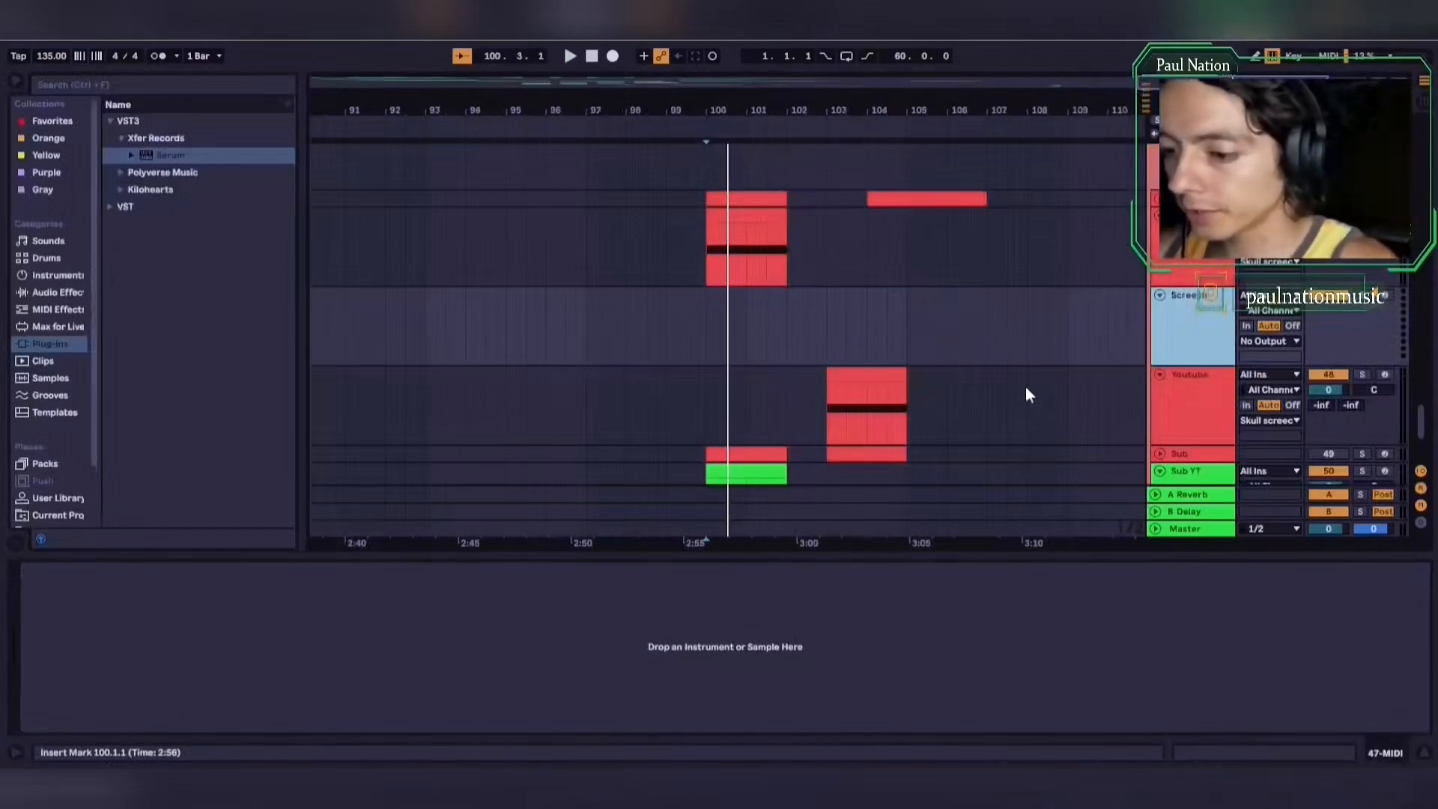
Copy the two-bar MIDI clip at bar 100 from Sub YT onto the Screech YT track
left_click(730, 307)
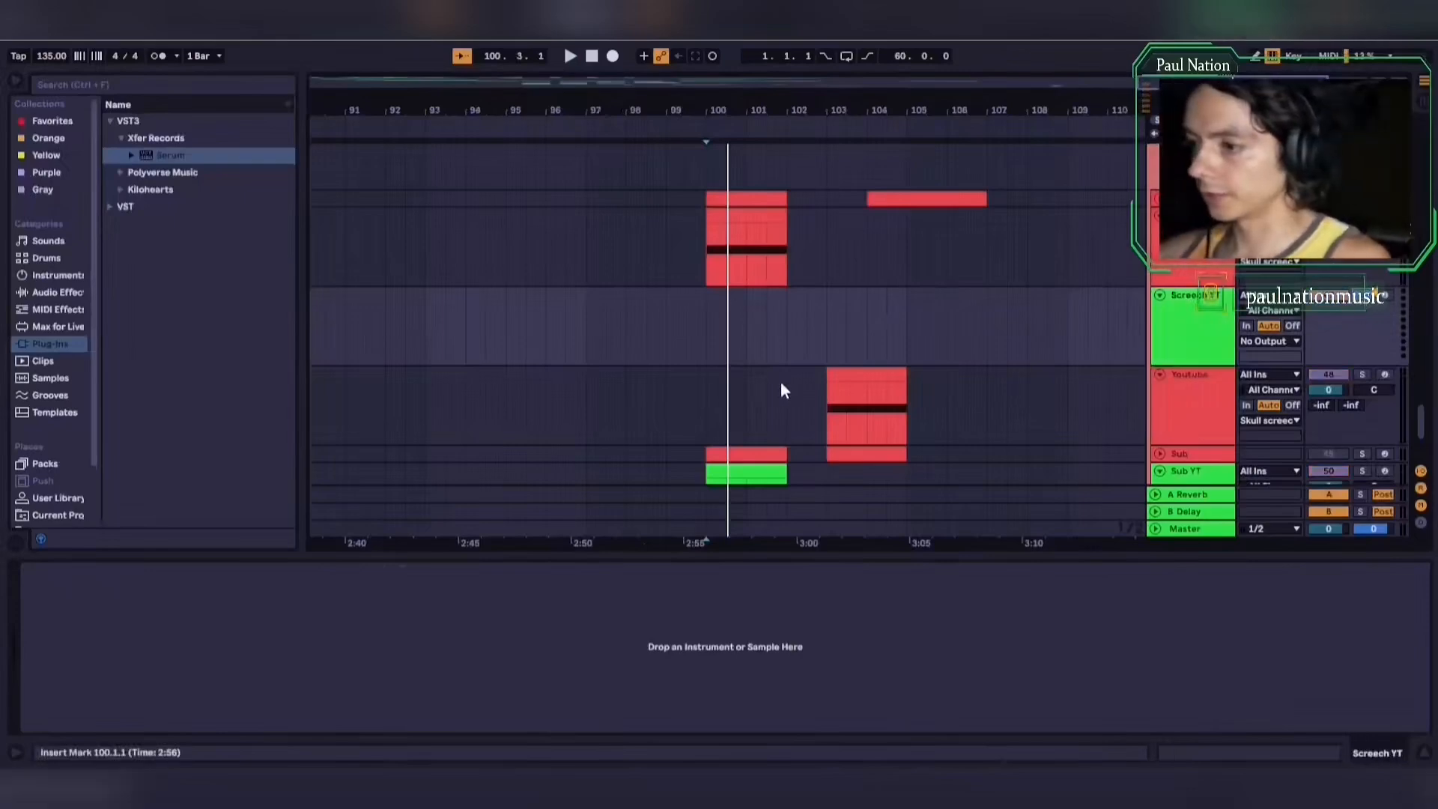
scroll(779, 379, "down", 2)
scroll(773, 379, "down", 1)
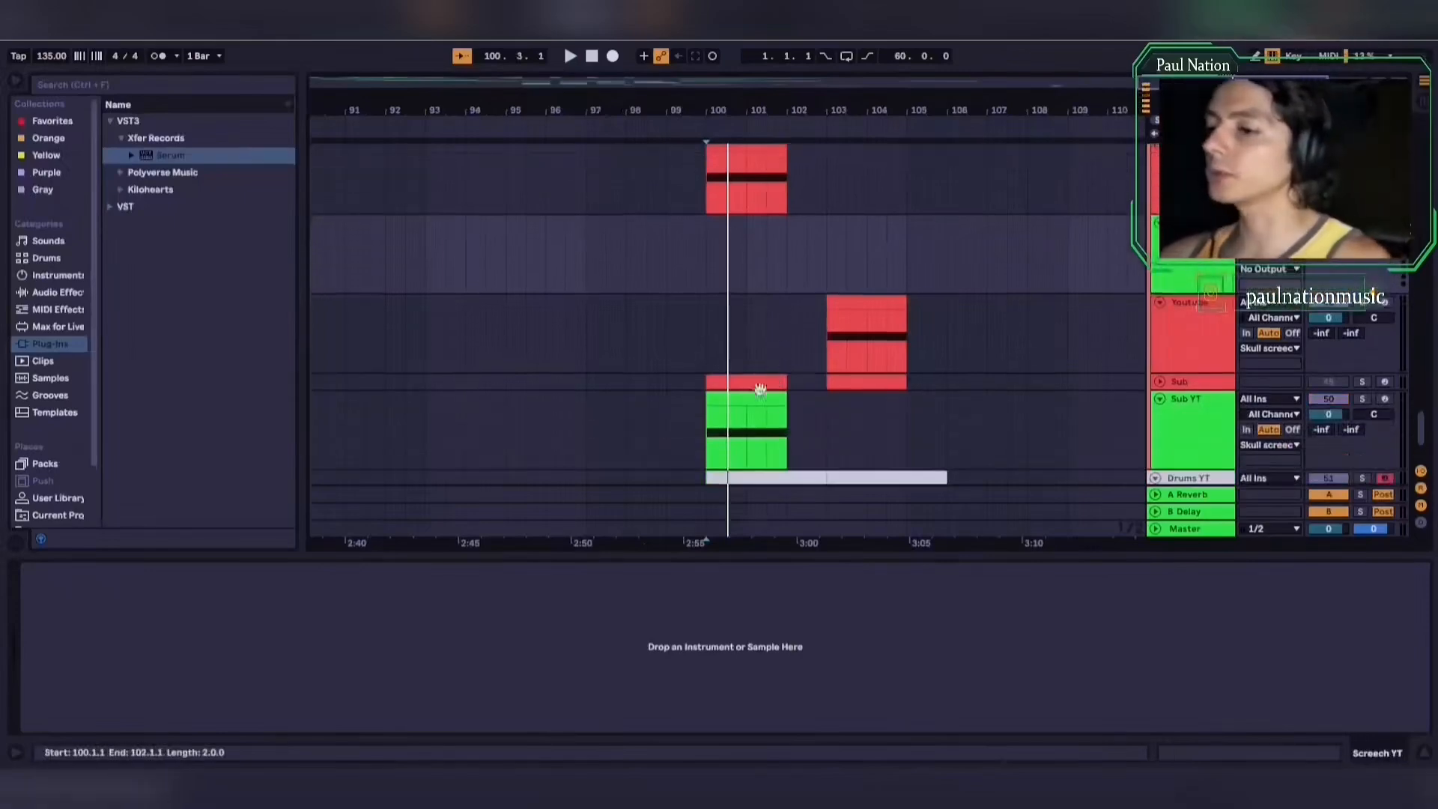
left_click(748, 434)
key("ctrl+v")
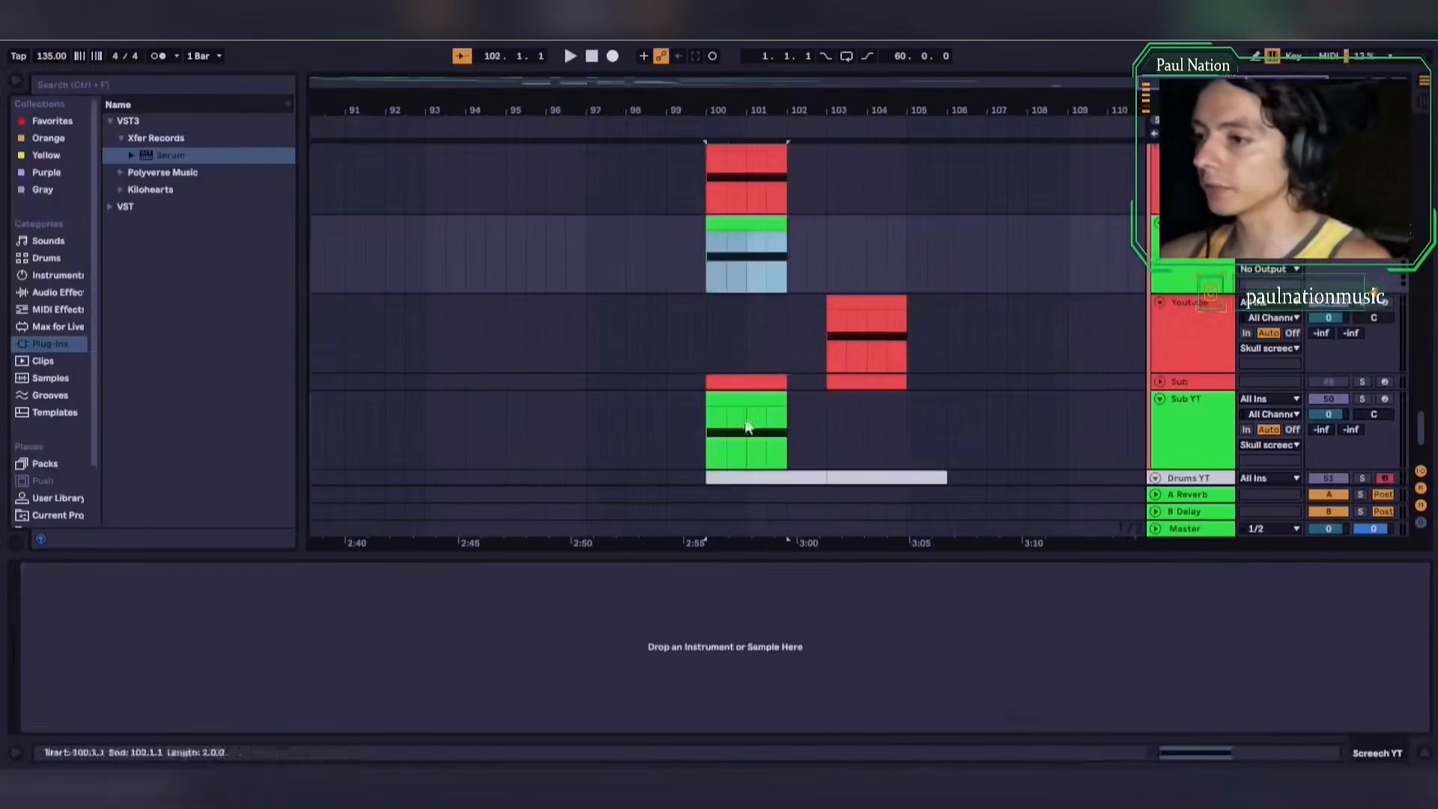
scroll(725, 322, "up", 2)
left_click(709, 311)
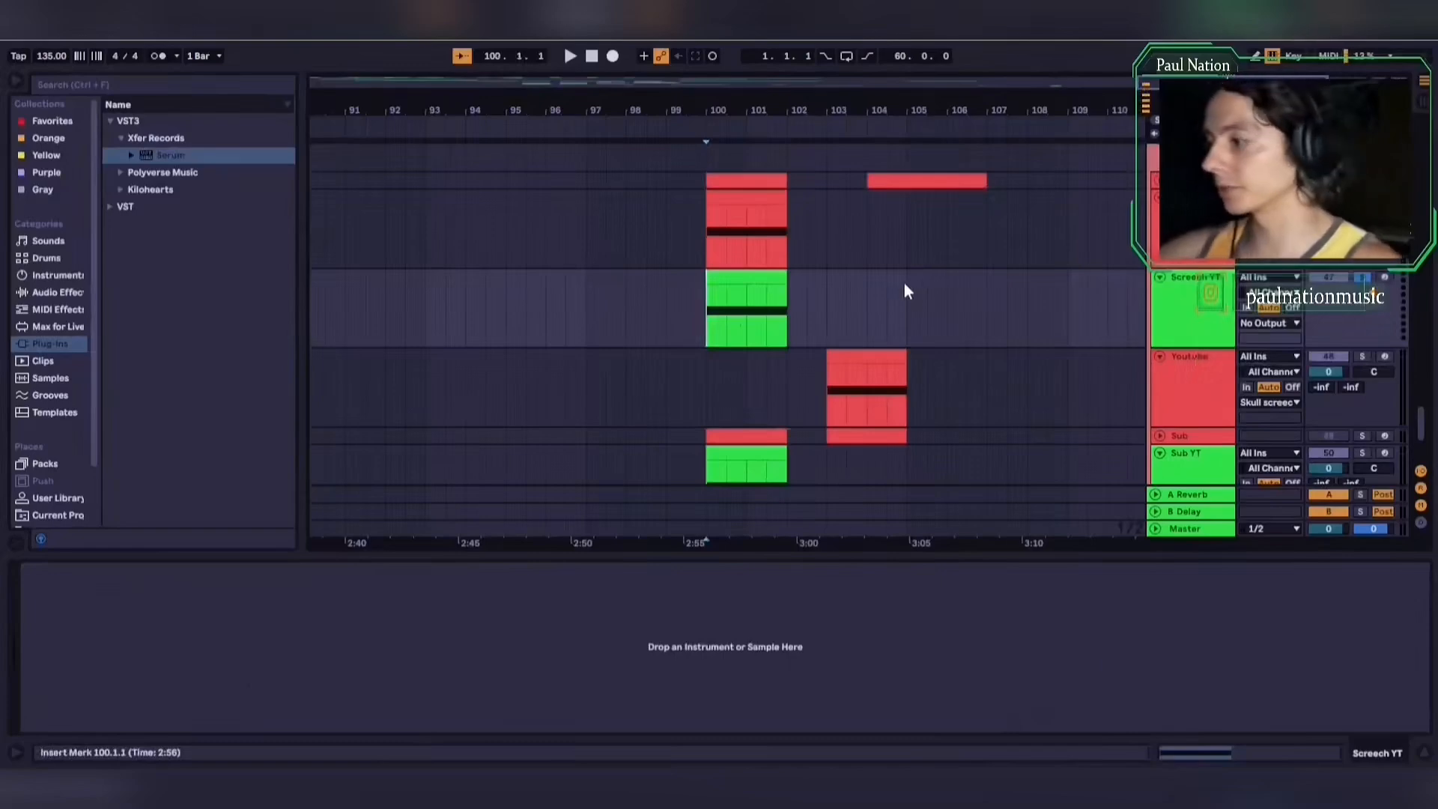
Load Serum on the Screech YT track and enable oscillator B
key("space")
left_click(167, 157)
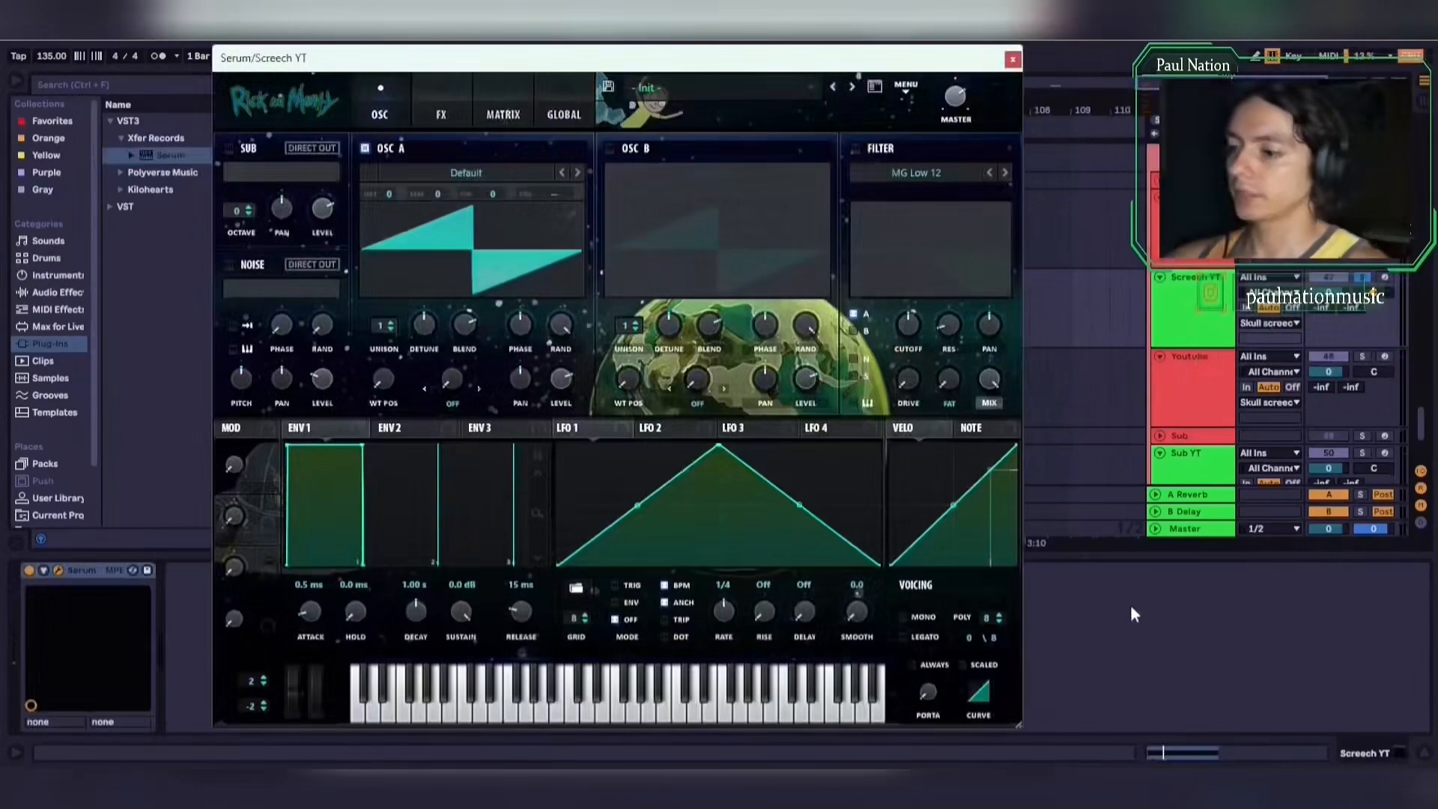
left_click(611, 148)
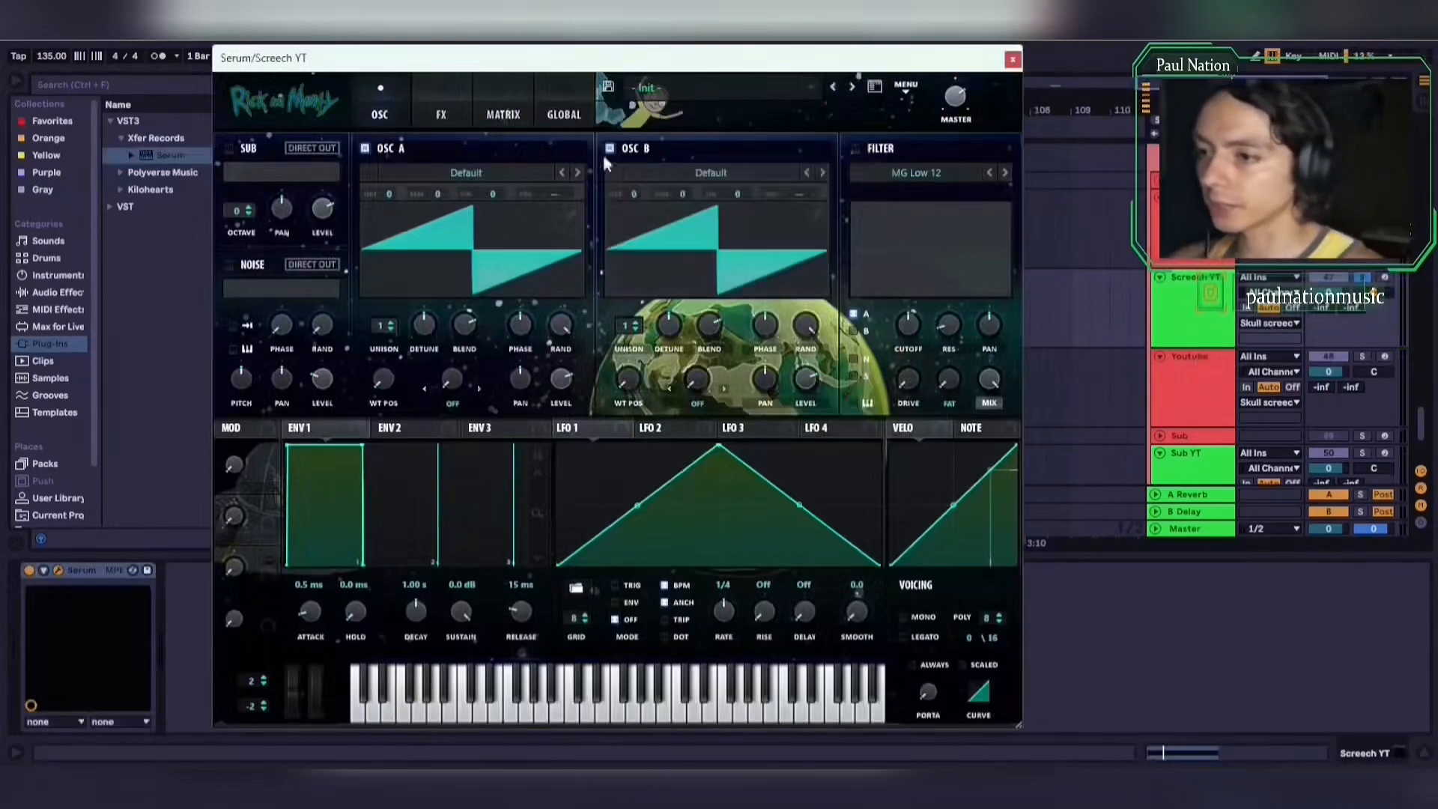
Choose the analog Basic Shapes wavetable for both oscillators A and B
left_click(462, 184)
mouse_move(456, 193)
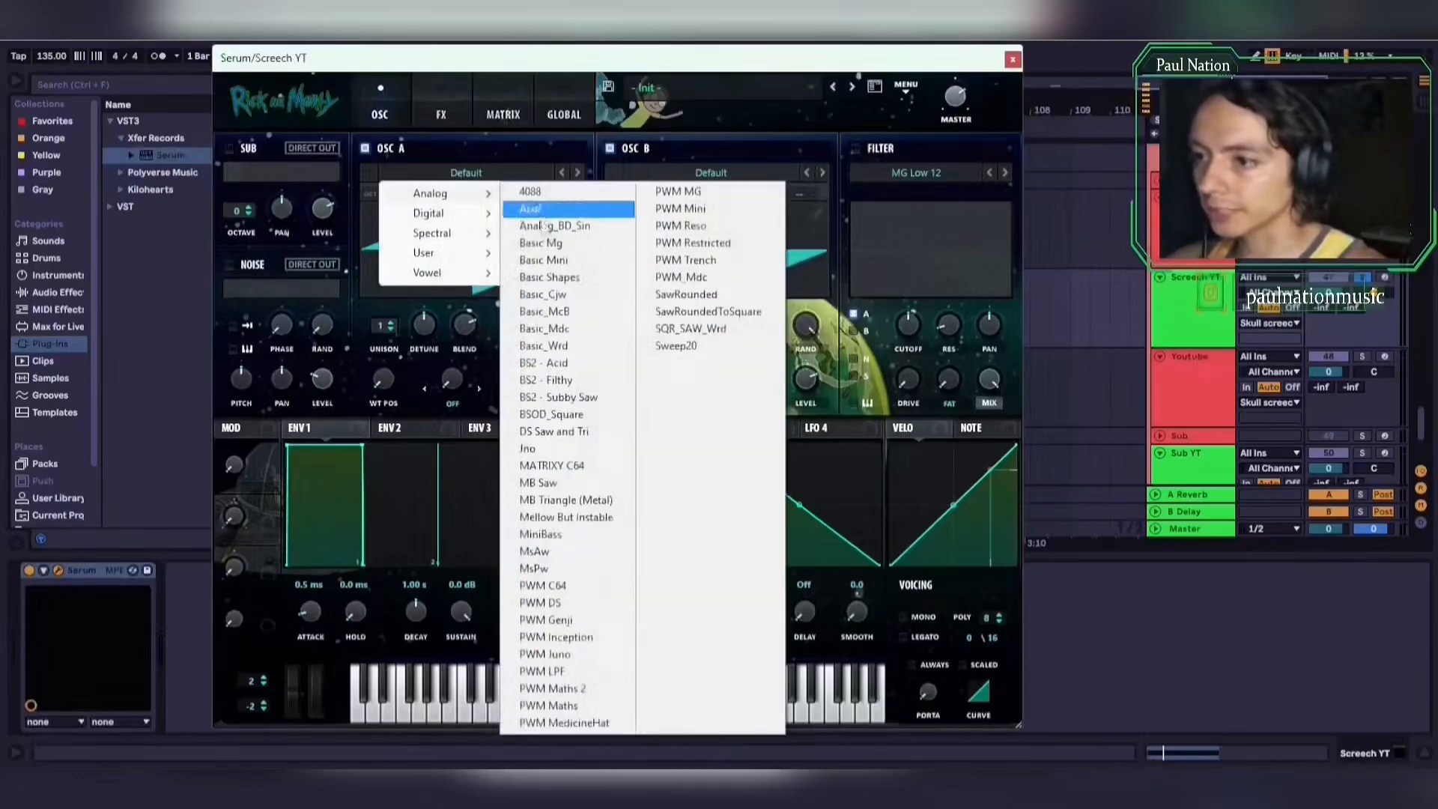
left_click(554, 276)
left_click(712, 183)
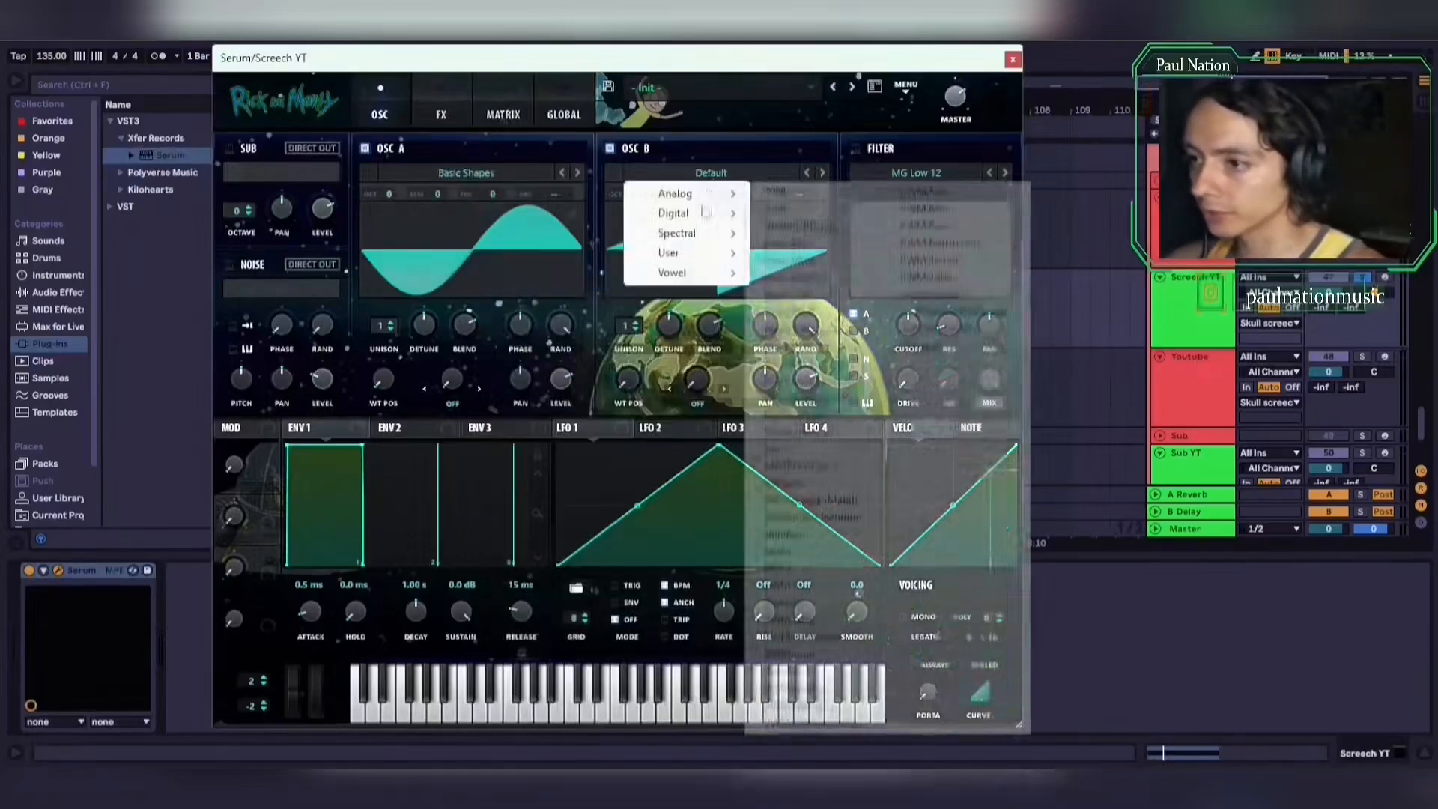
left_click(793, 277)
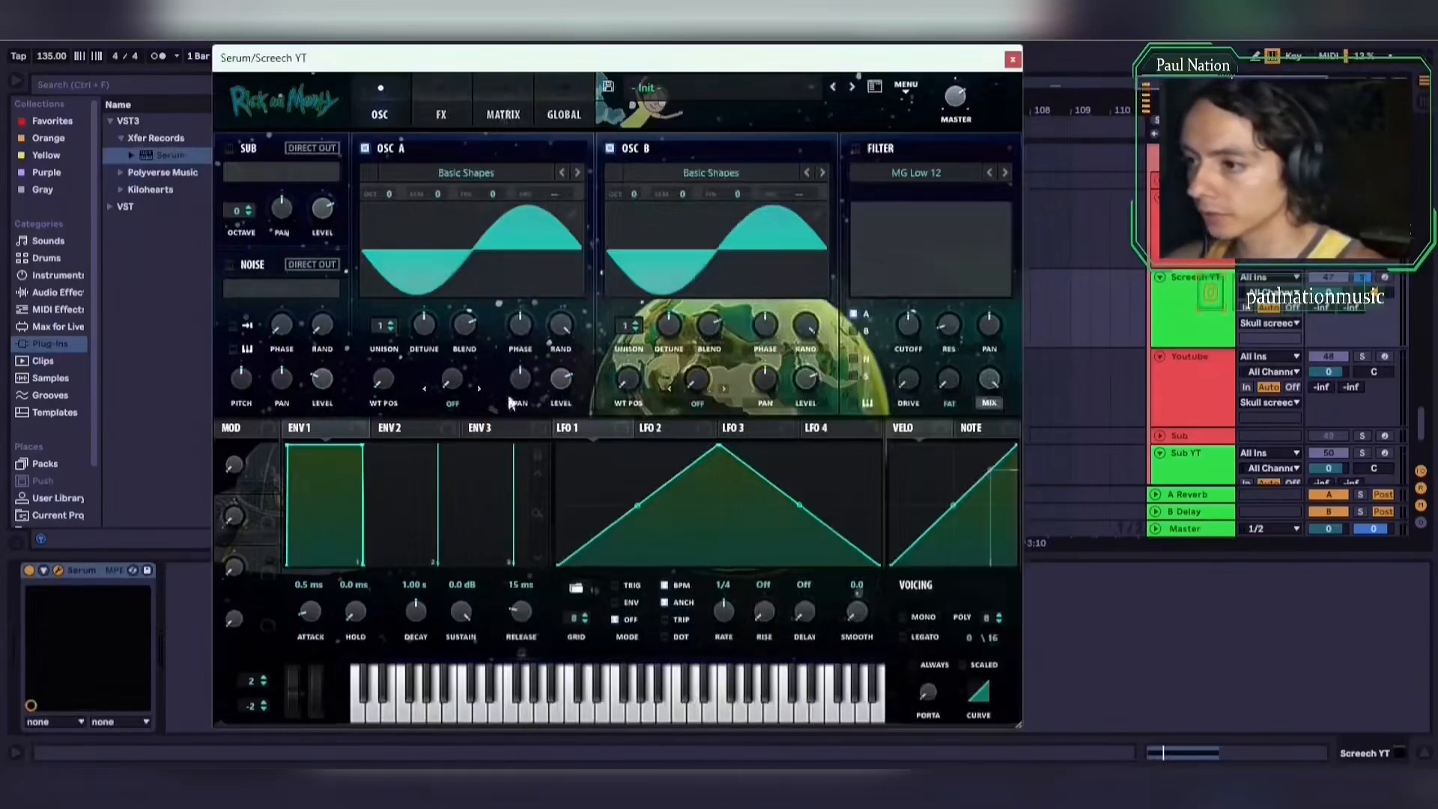
Move both oscillators' wavetable positions to the saw shape, and set oscillator A's warp mode to FM (From B)
left_click_drag(379, 377, 379, 352)
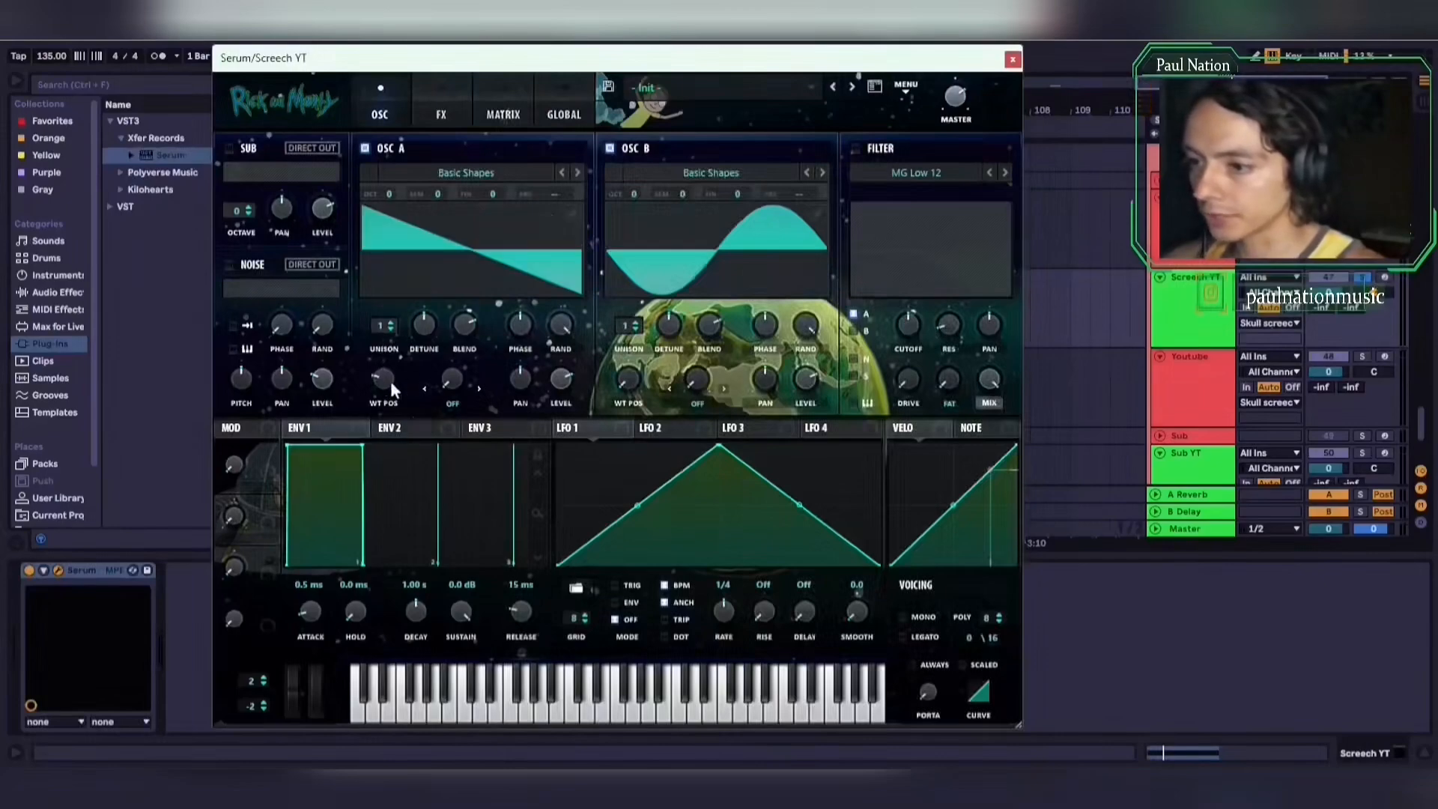
left_click_drag(624, 384, 634, 366)
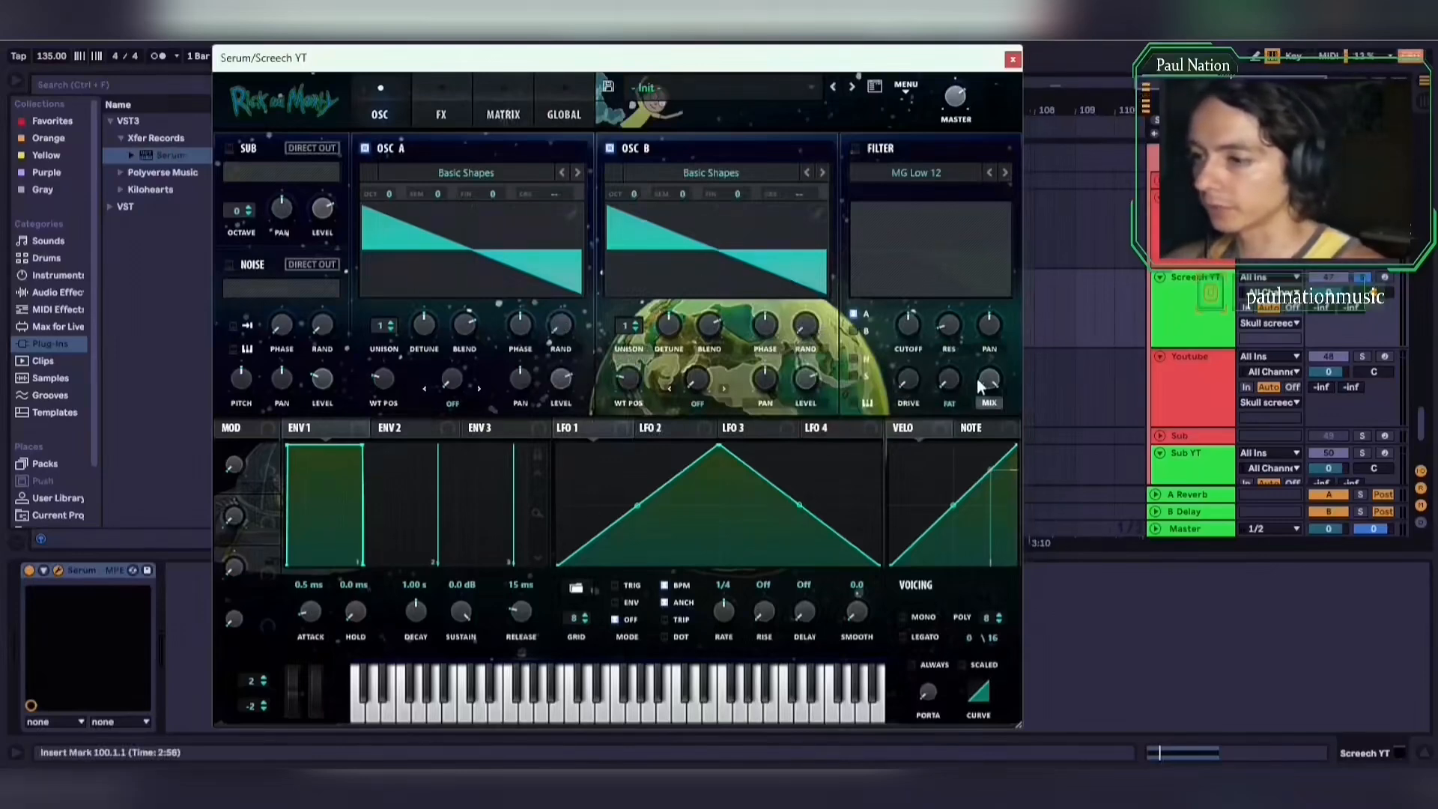
left_click(452, 403)
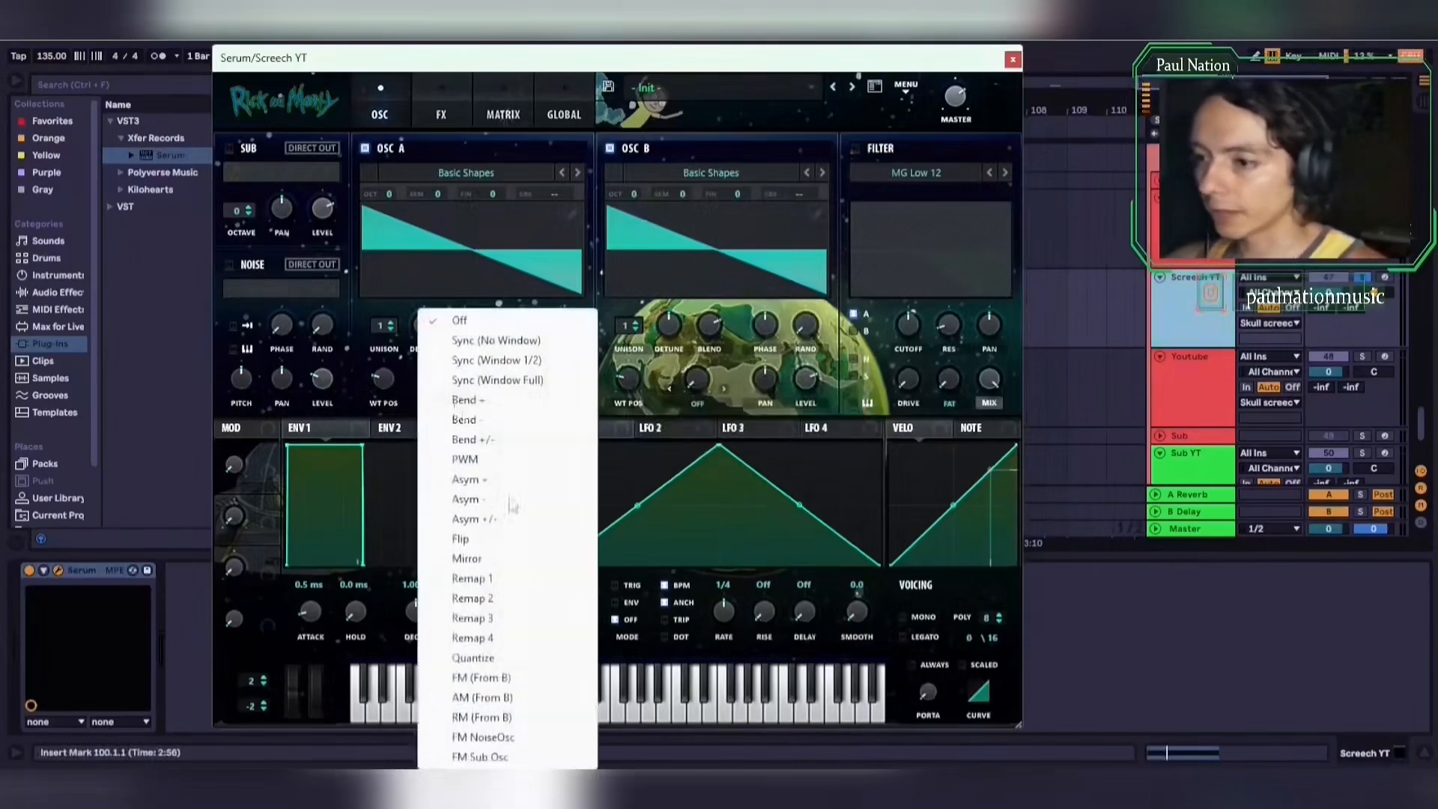
left_click(480, 675)
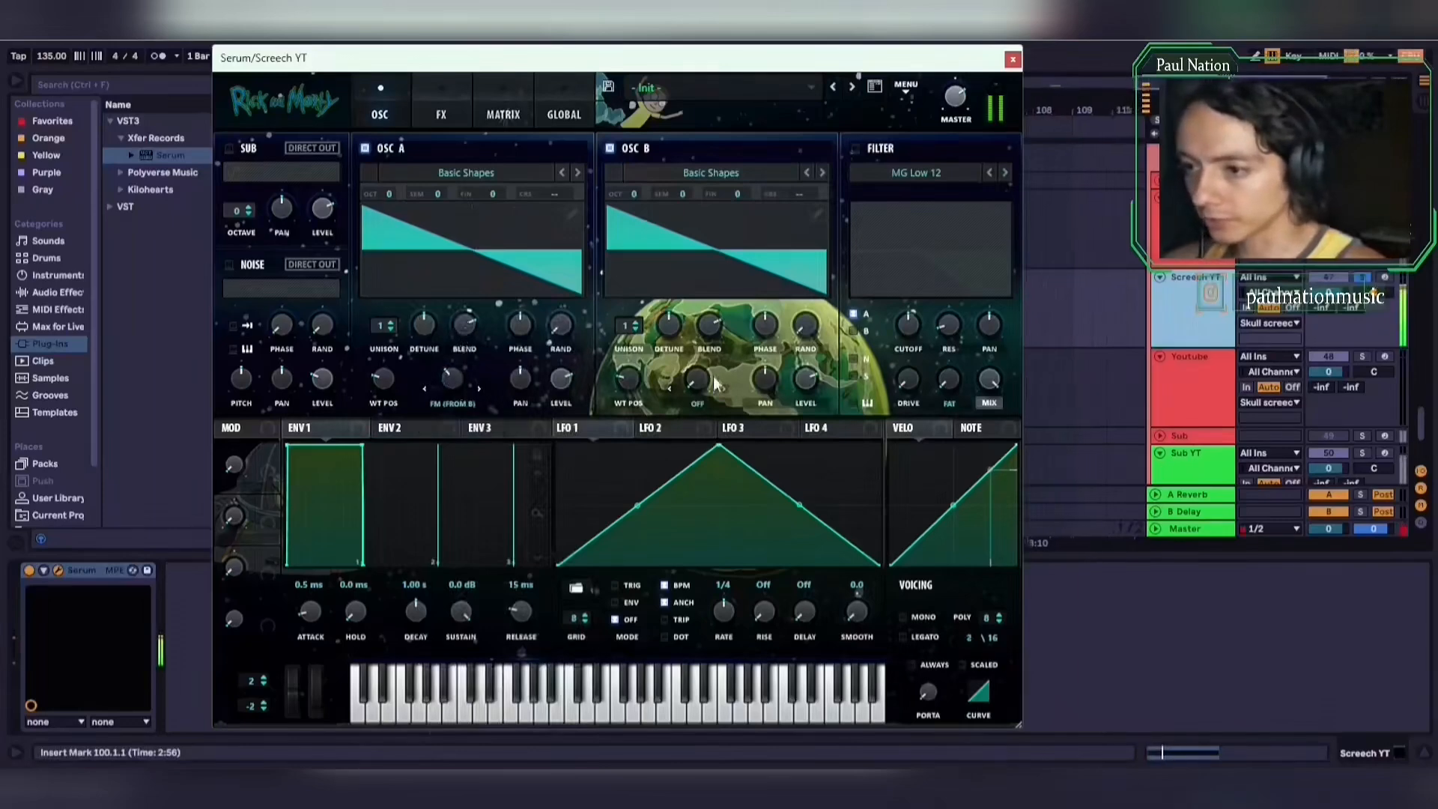
Enable the filter with the Formant-III type and route oscillator B through it
left_click(856, 148)
left_click(902, 171)
mouse_move(929, 257)
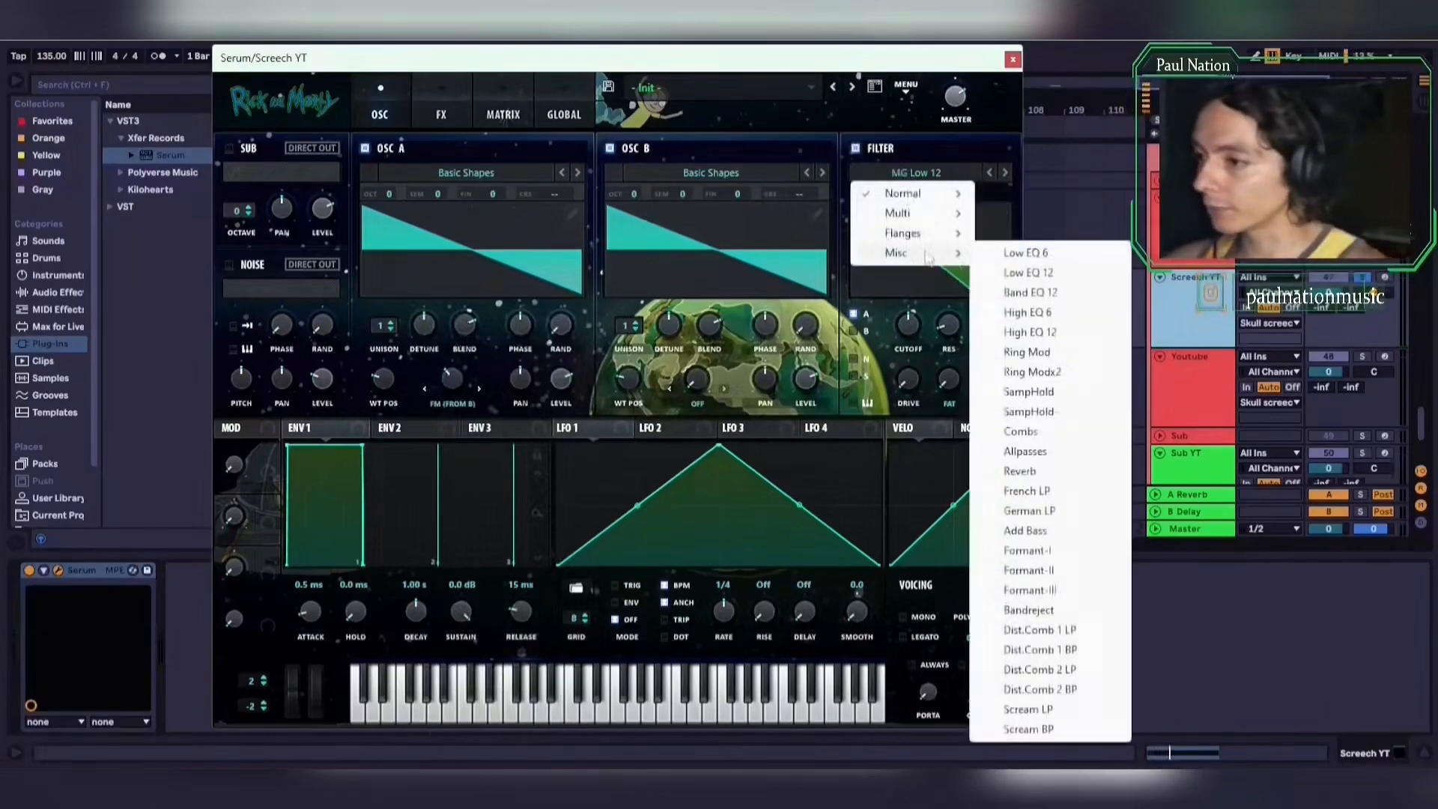
left_click(1056, 591)
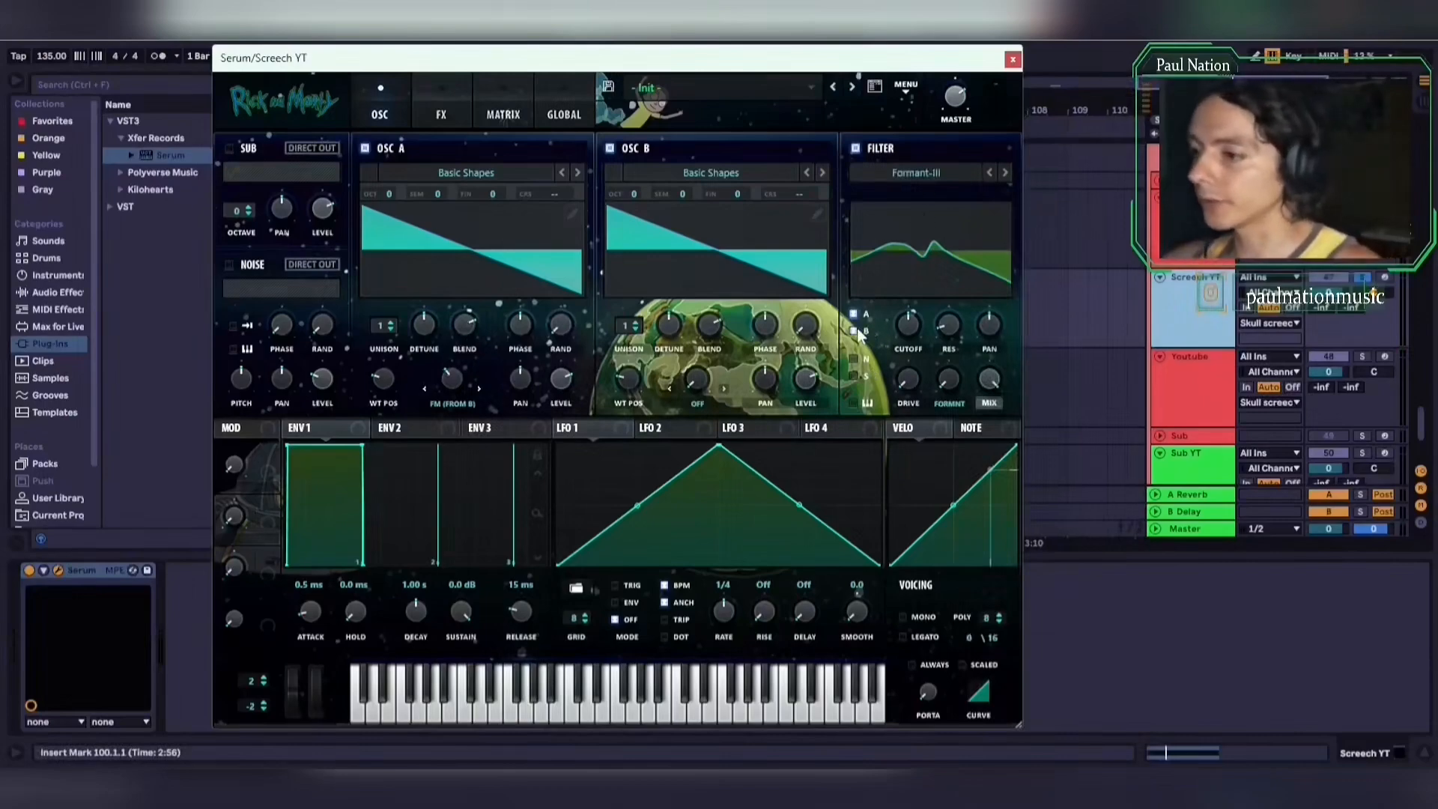
Raise the Formant-III filter's resonance and drive, and adjust its formant amount
left_click_drag(948, 324, 969, 280)
left_click_drag(912, 376, 907, 322)
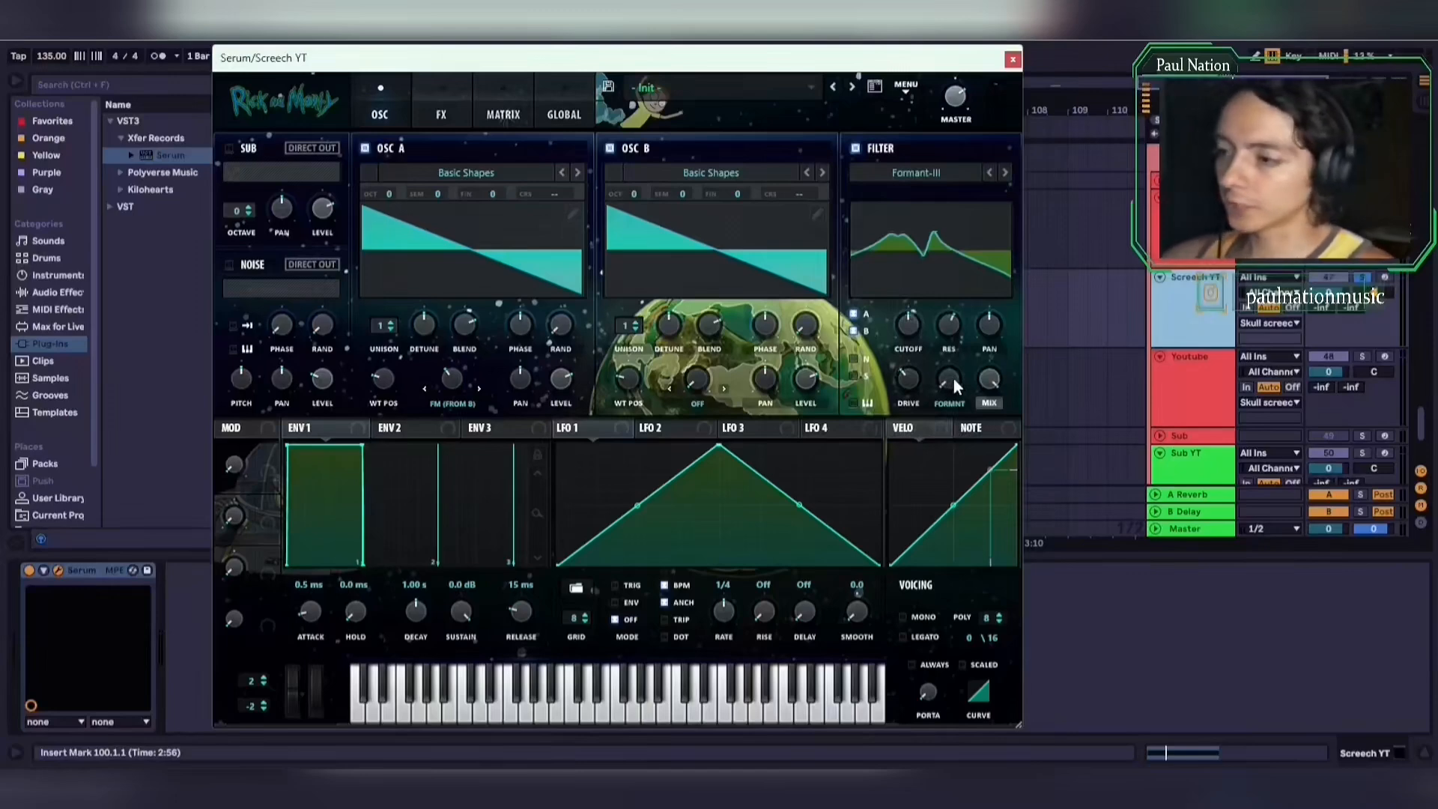
mouse_move(954, 379)
left_mouse_down()
mouse_move(945, 282)
mouse_move(946, 395)
mouse_move(950, 382)
left_mouse_up()
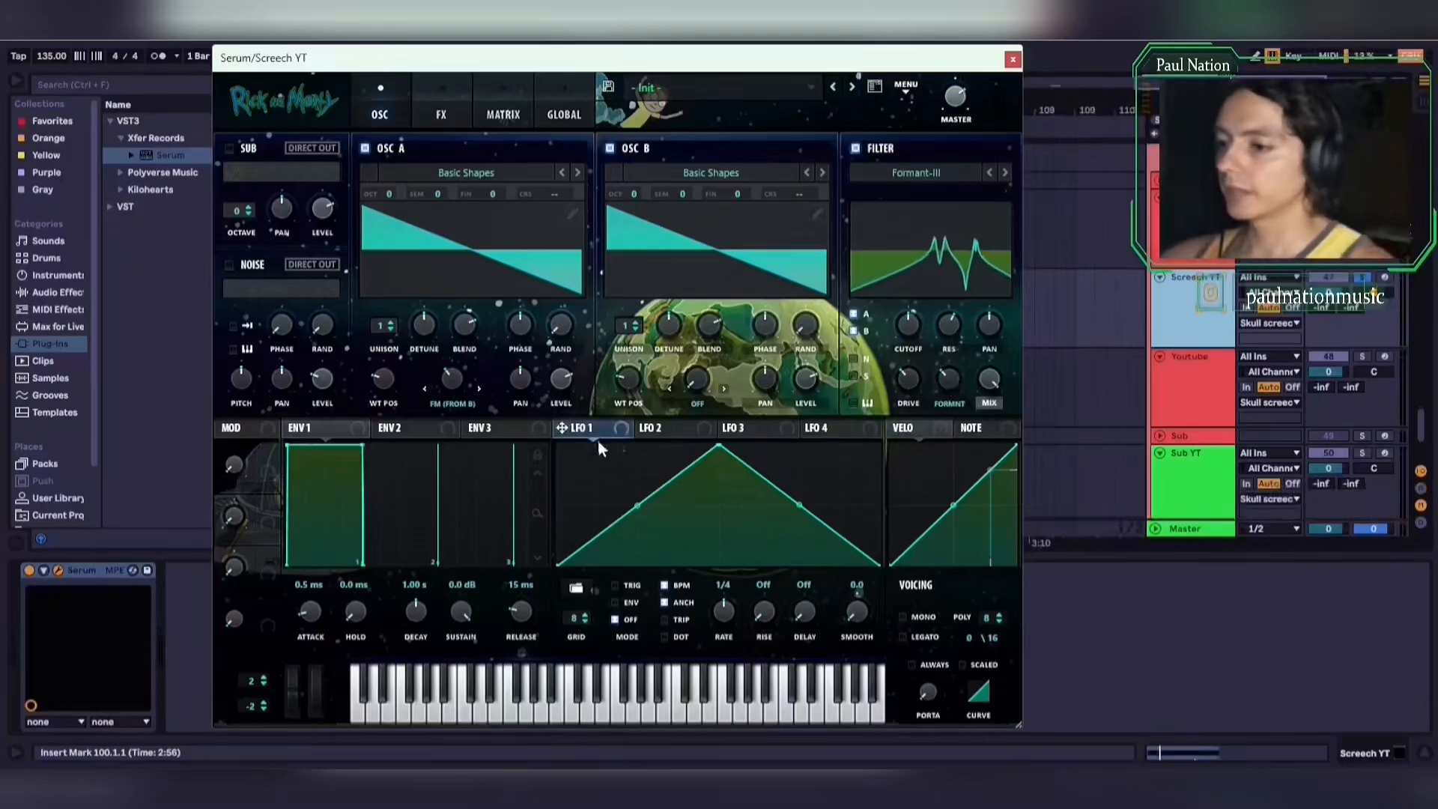
Assign LFO 1 to the filter's formant amount, and shape it into a decaying curve in Env mode at a 1/2 rate
left_click_drag(592, 424, 942, 378)
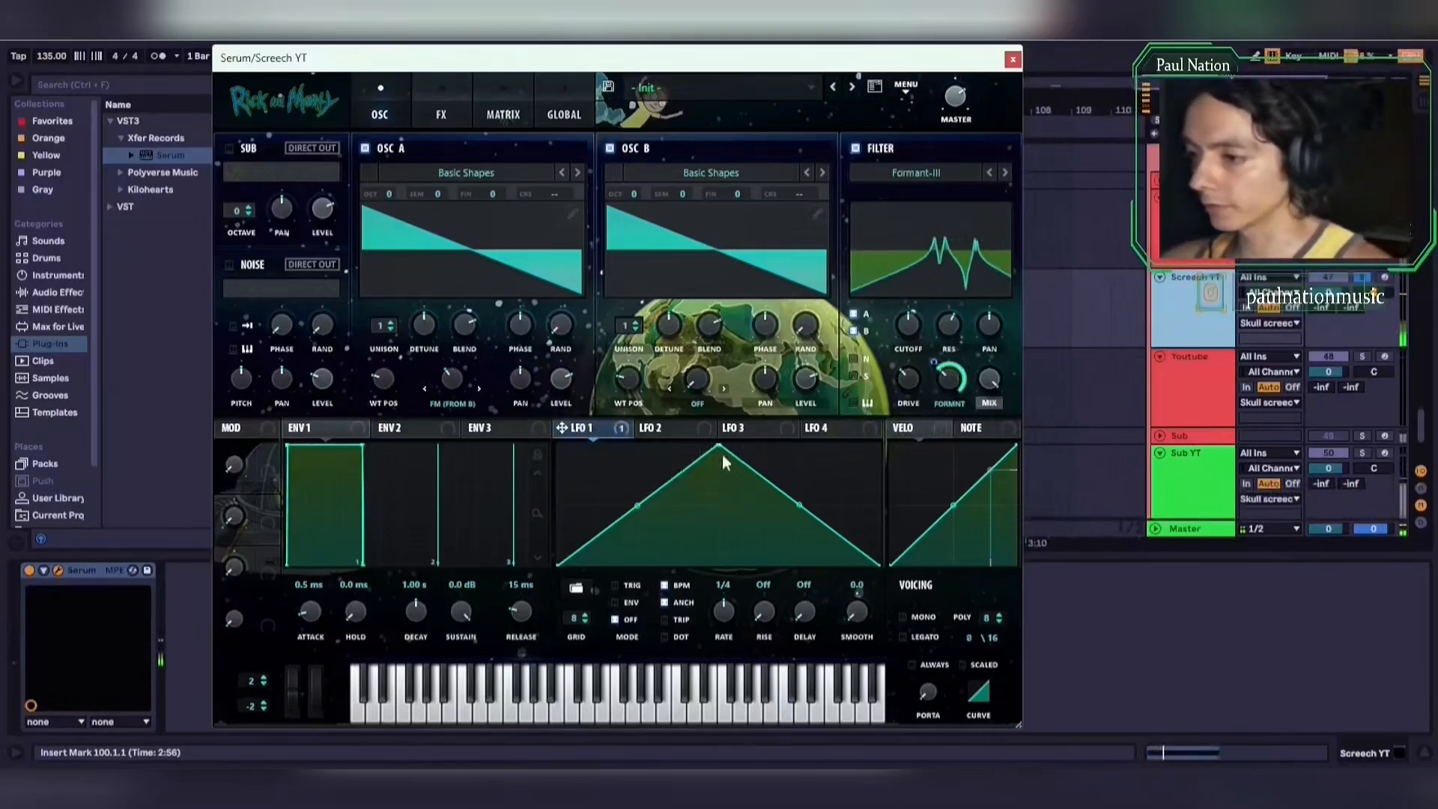
left_click_drag(715, 447, 539, 504)
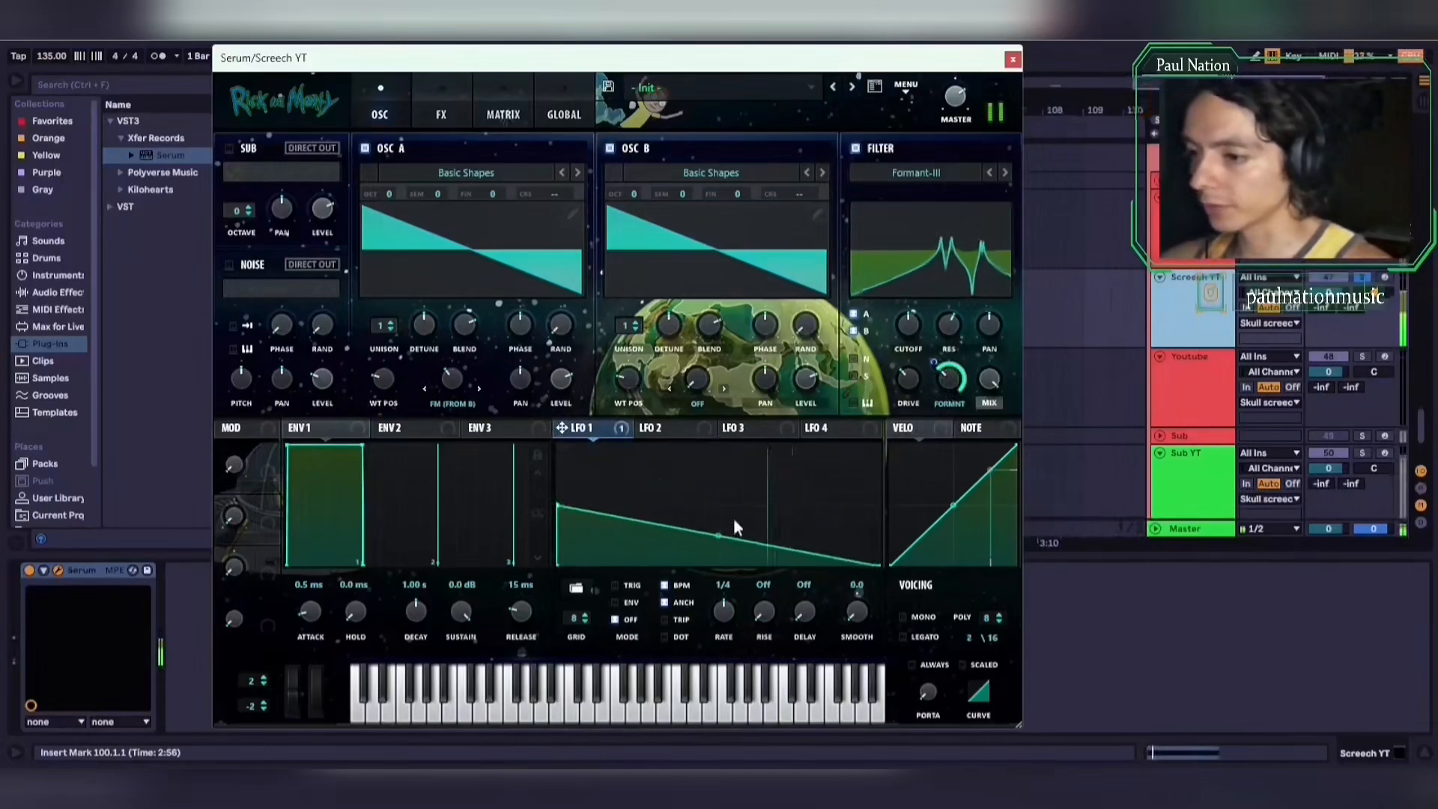
left_click_drag(734, 522, 721, 627)
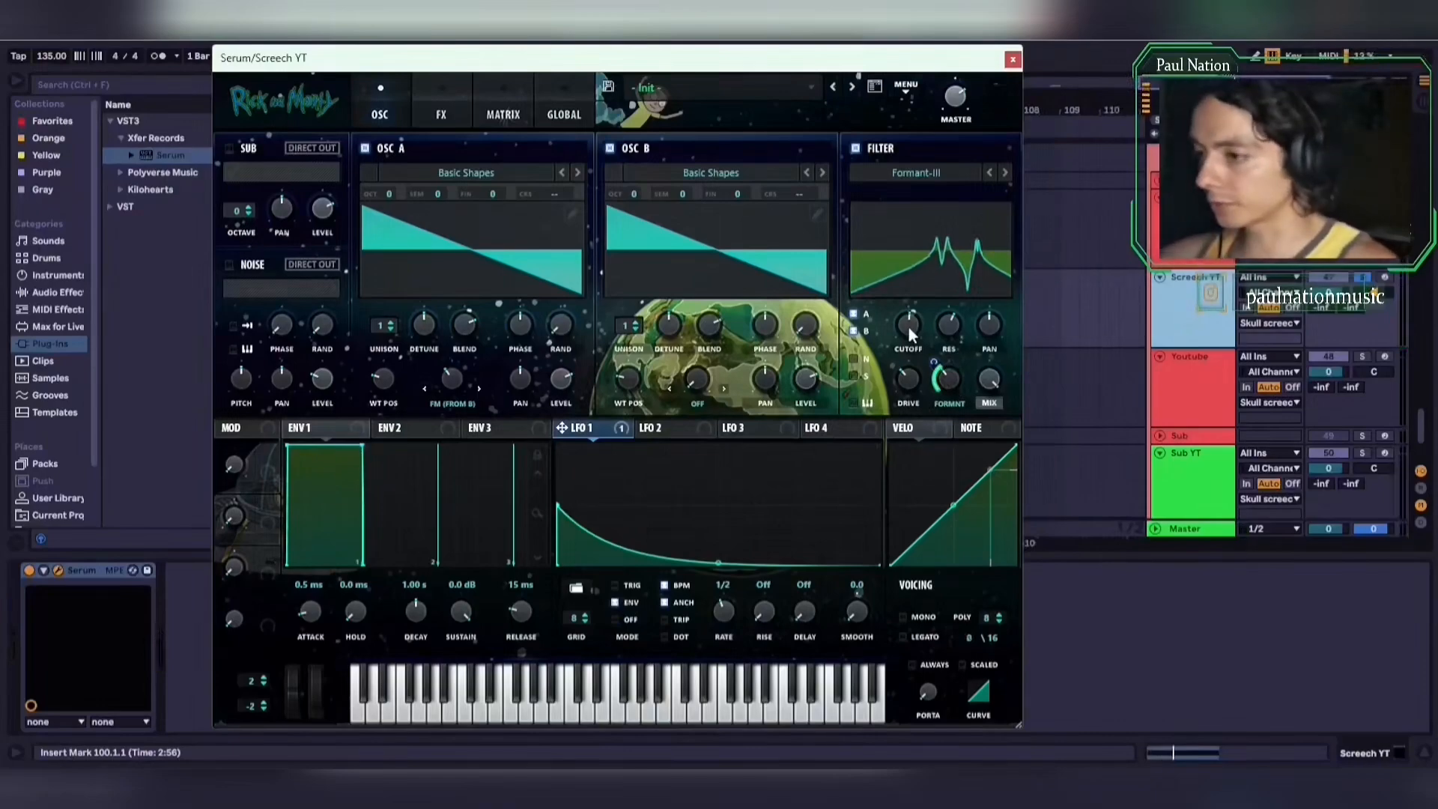
Enable the EQ effect in Serum, switch its high band to a low-pass shape, and adjust that band's cutoff frequency by ear
mouse_move(907, 327)
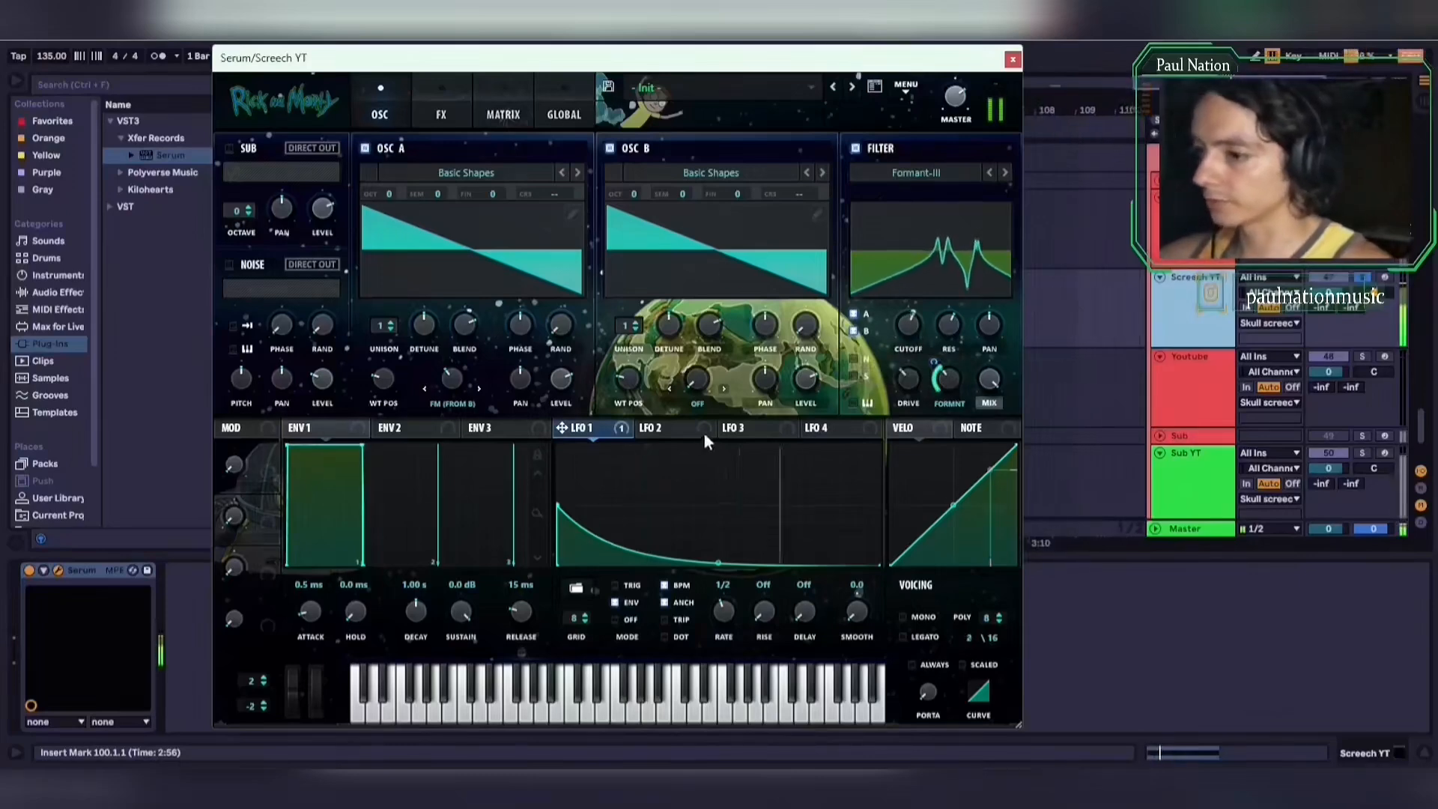
left_click(442, 116)
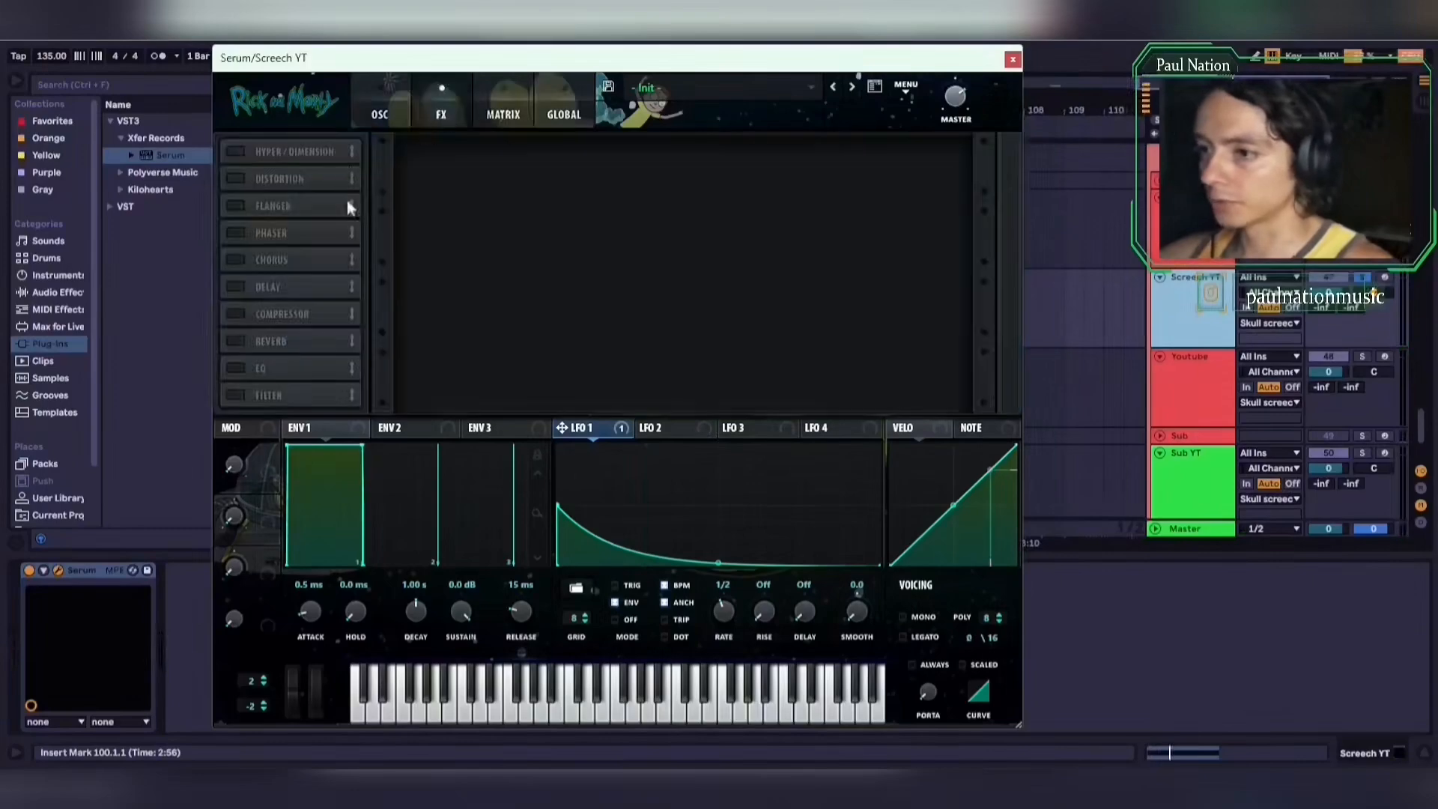
left_click(236, 367)
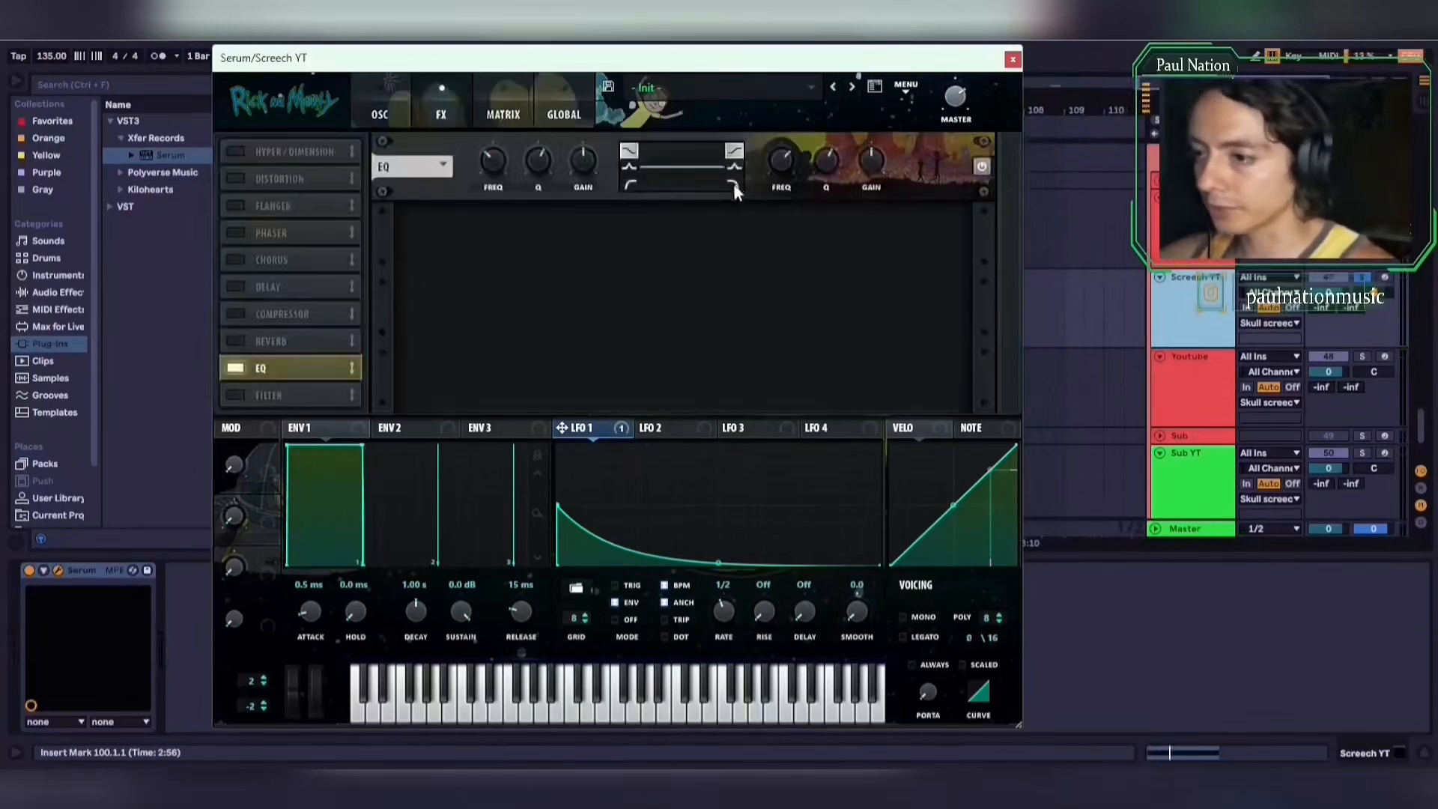
left_click_drag(820, 160, 786, 166)
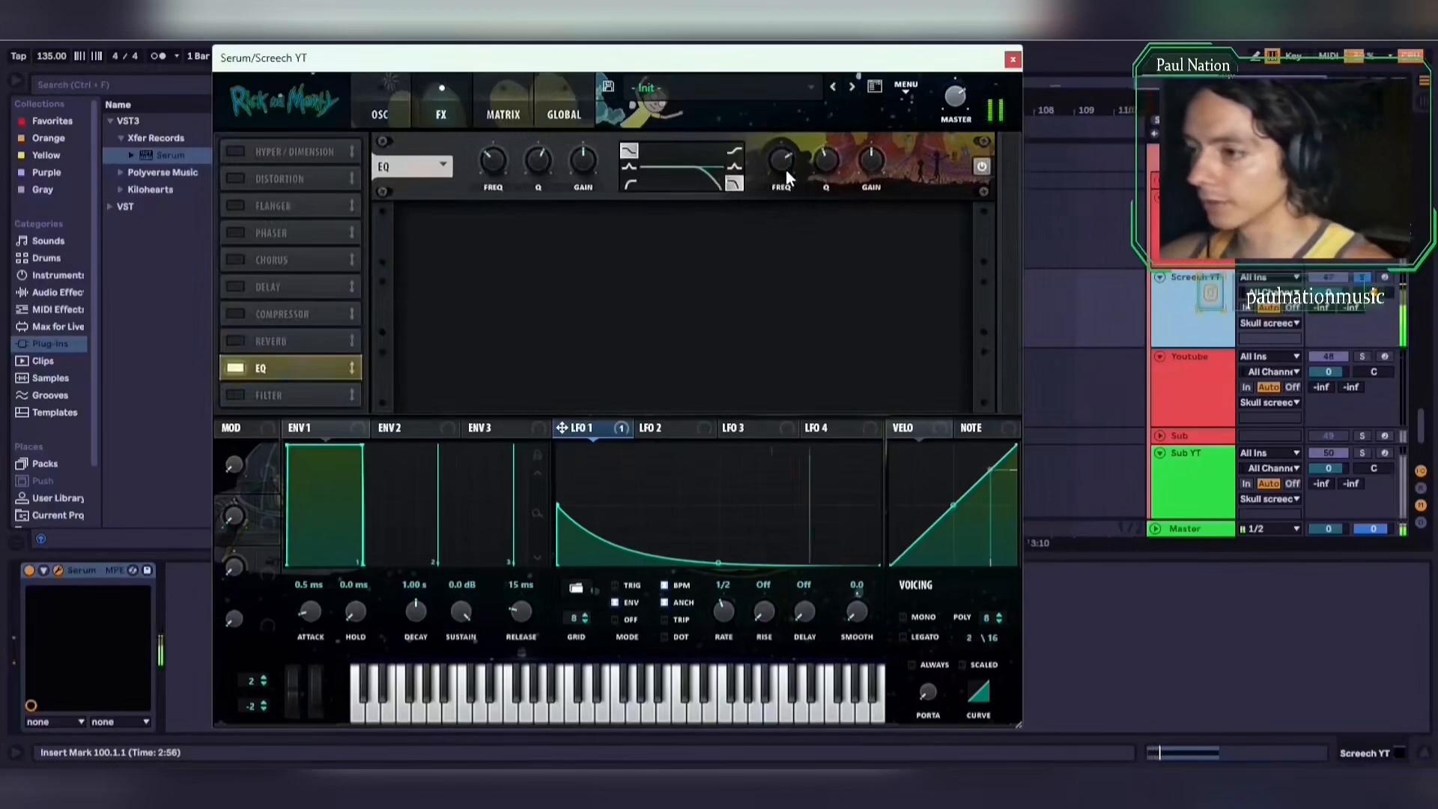
left_click_drag(785, 169, 781, 155)
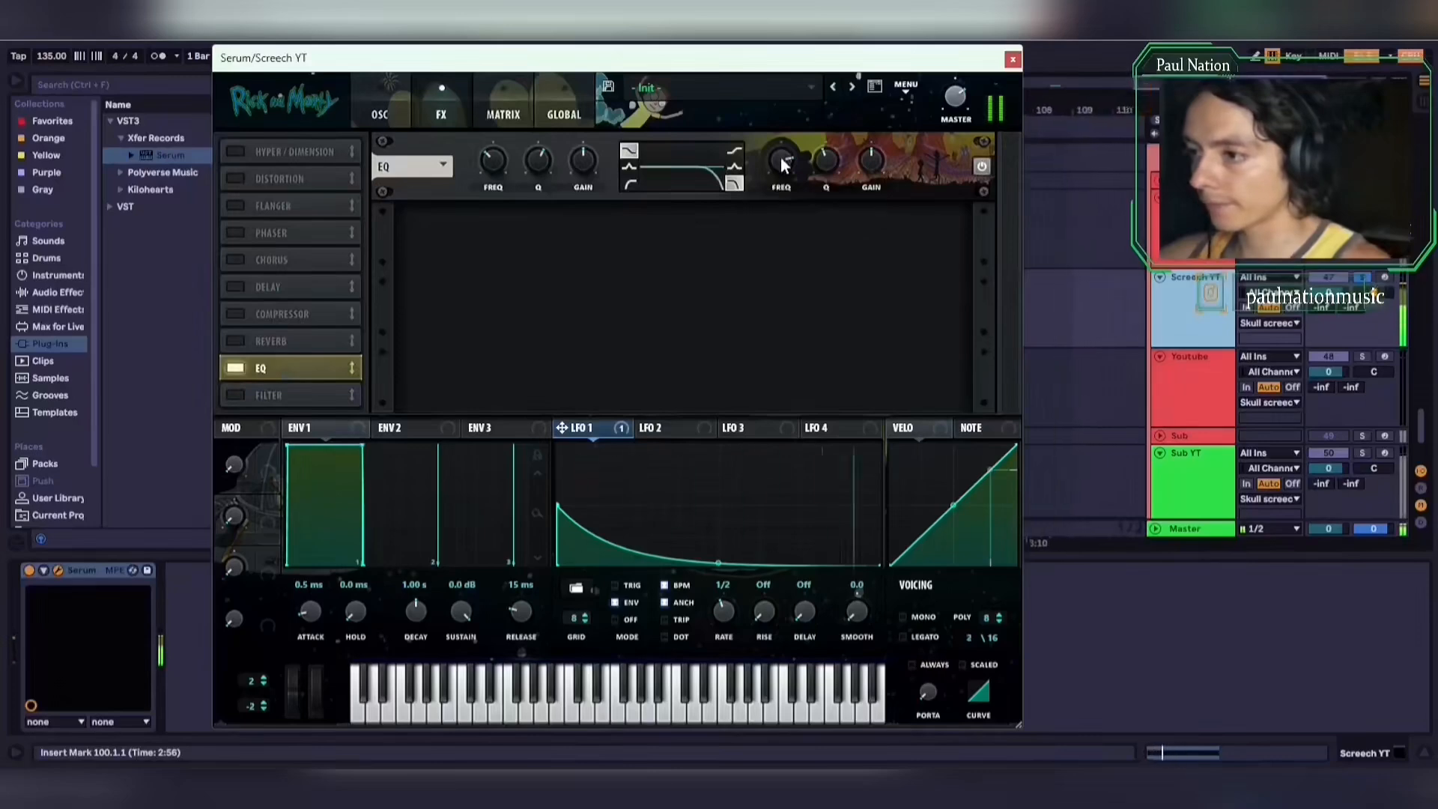
left_click_drag(780, 157, 783, 161)
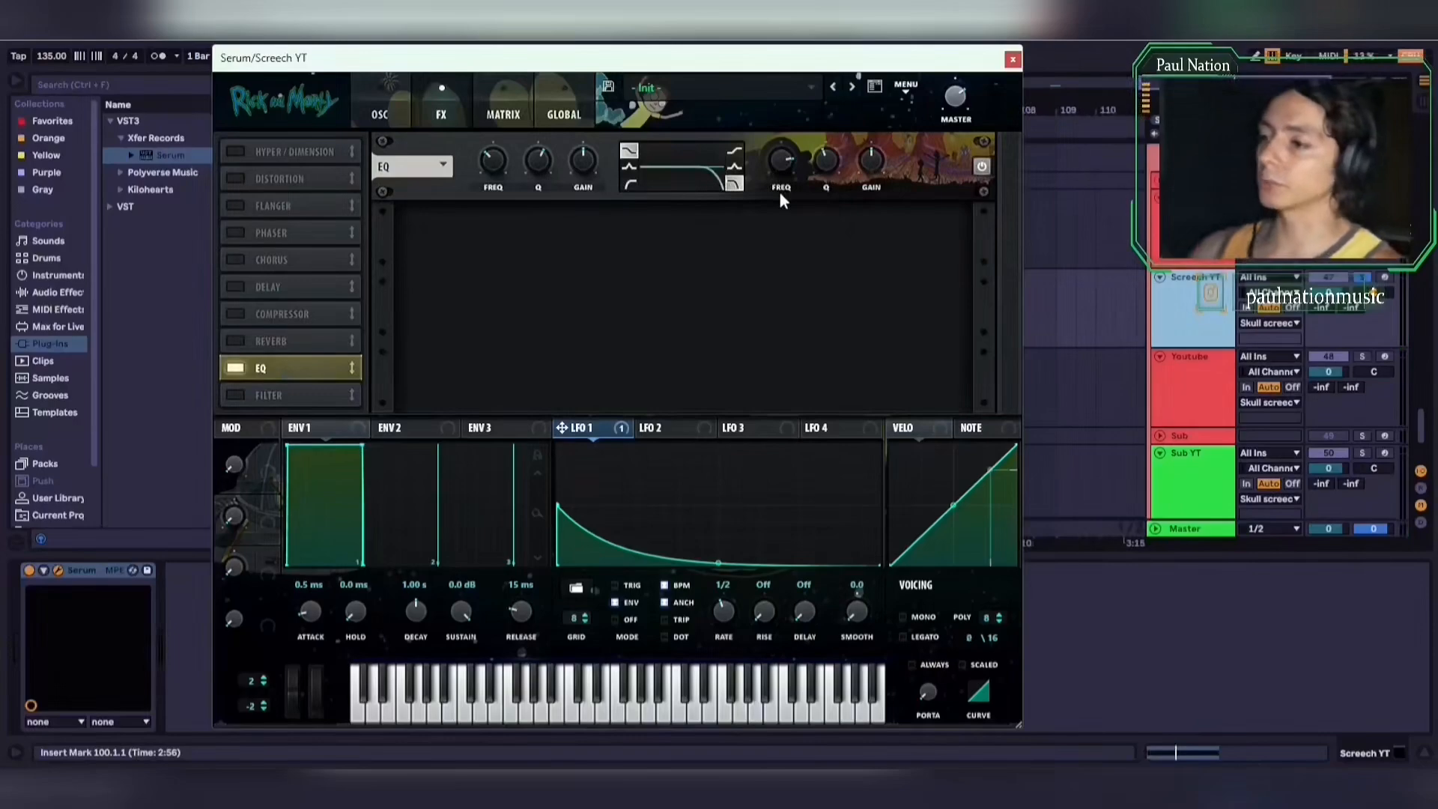
Enable the Compressor effect in multiband mode, set its threshold to about -8.4 dB, and adjust its makeup gain
left_click(235, 314)
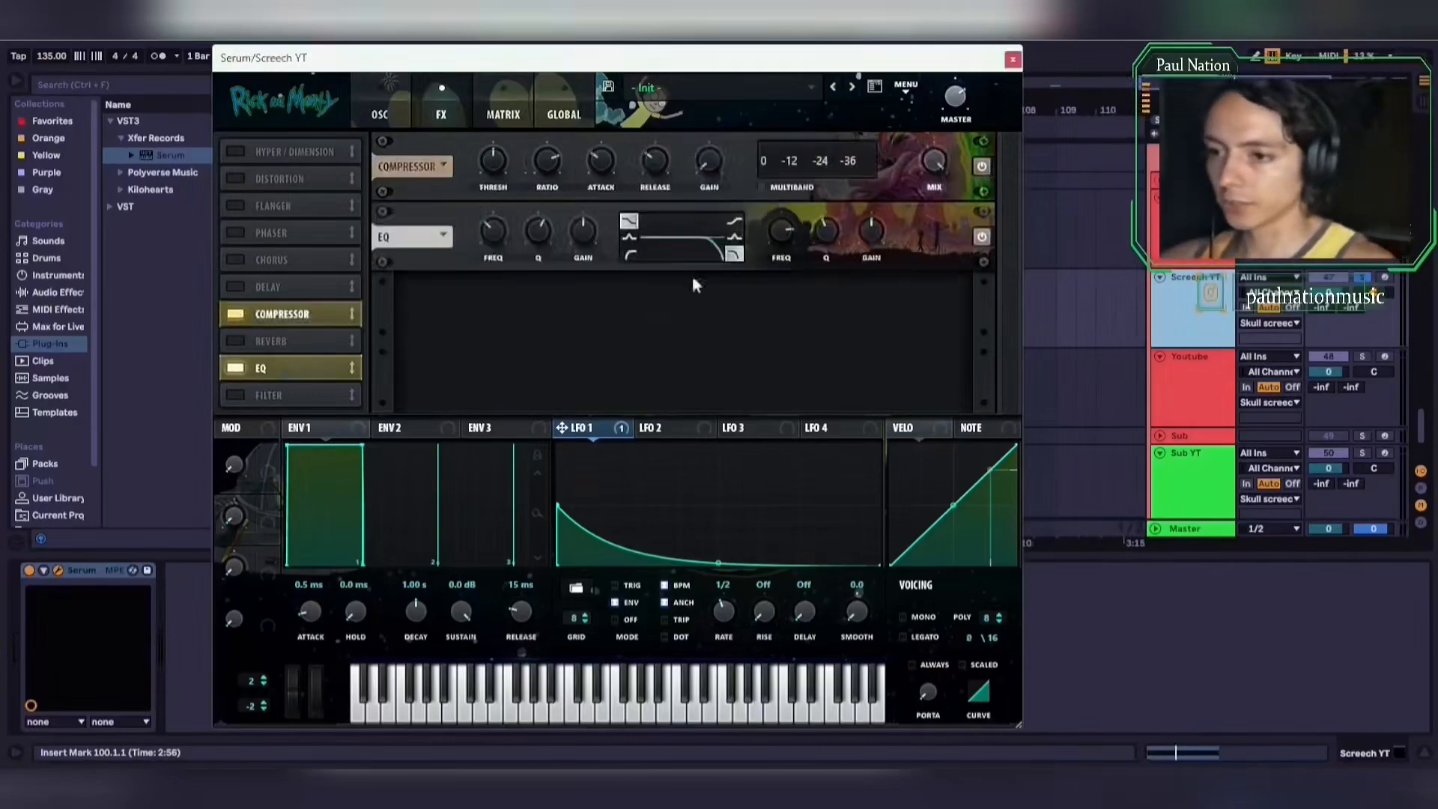
left_click(766, 185)
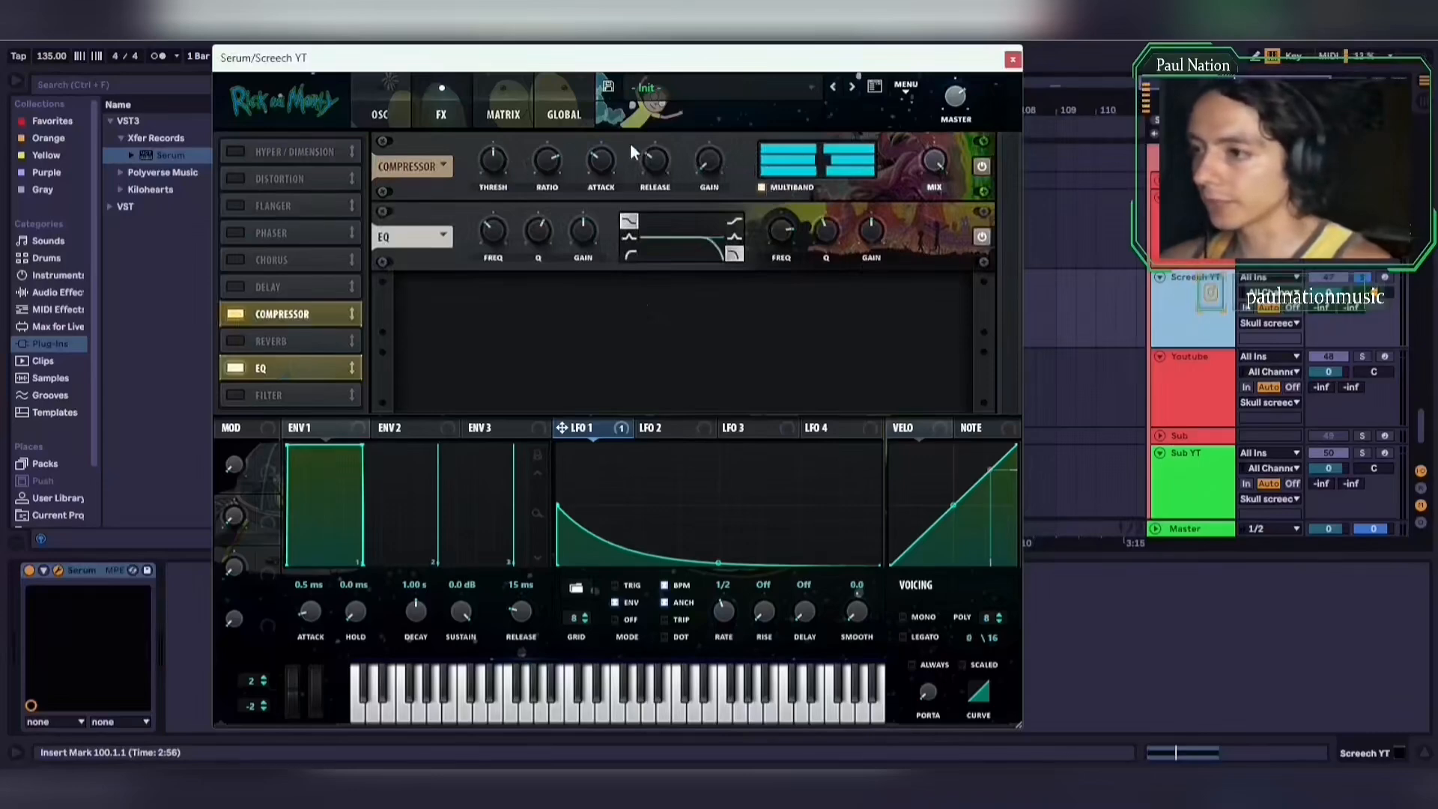
left_click_drag(497, 154, 482, 196)
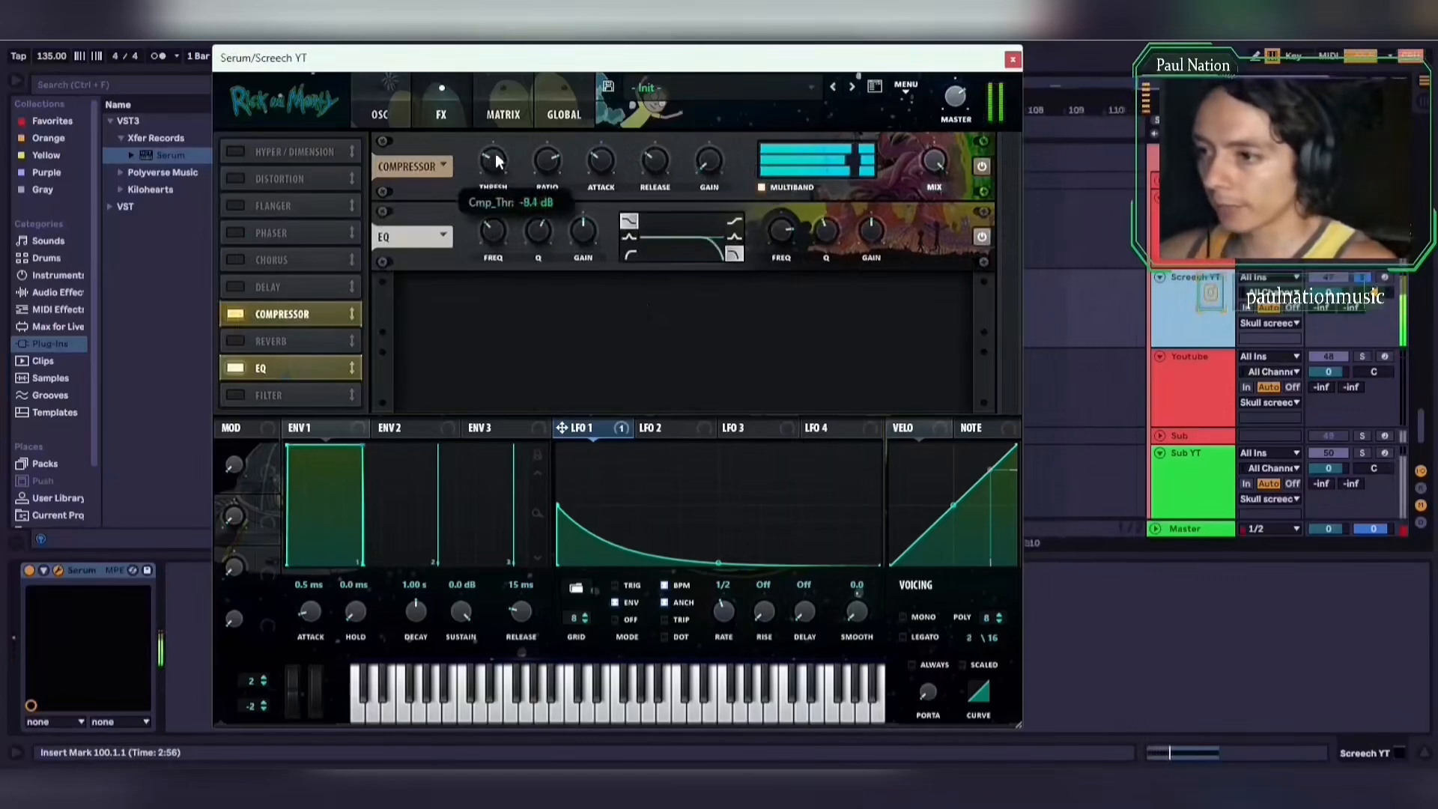
mouse_move(506, 170)
right_click(725, 169)
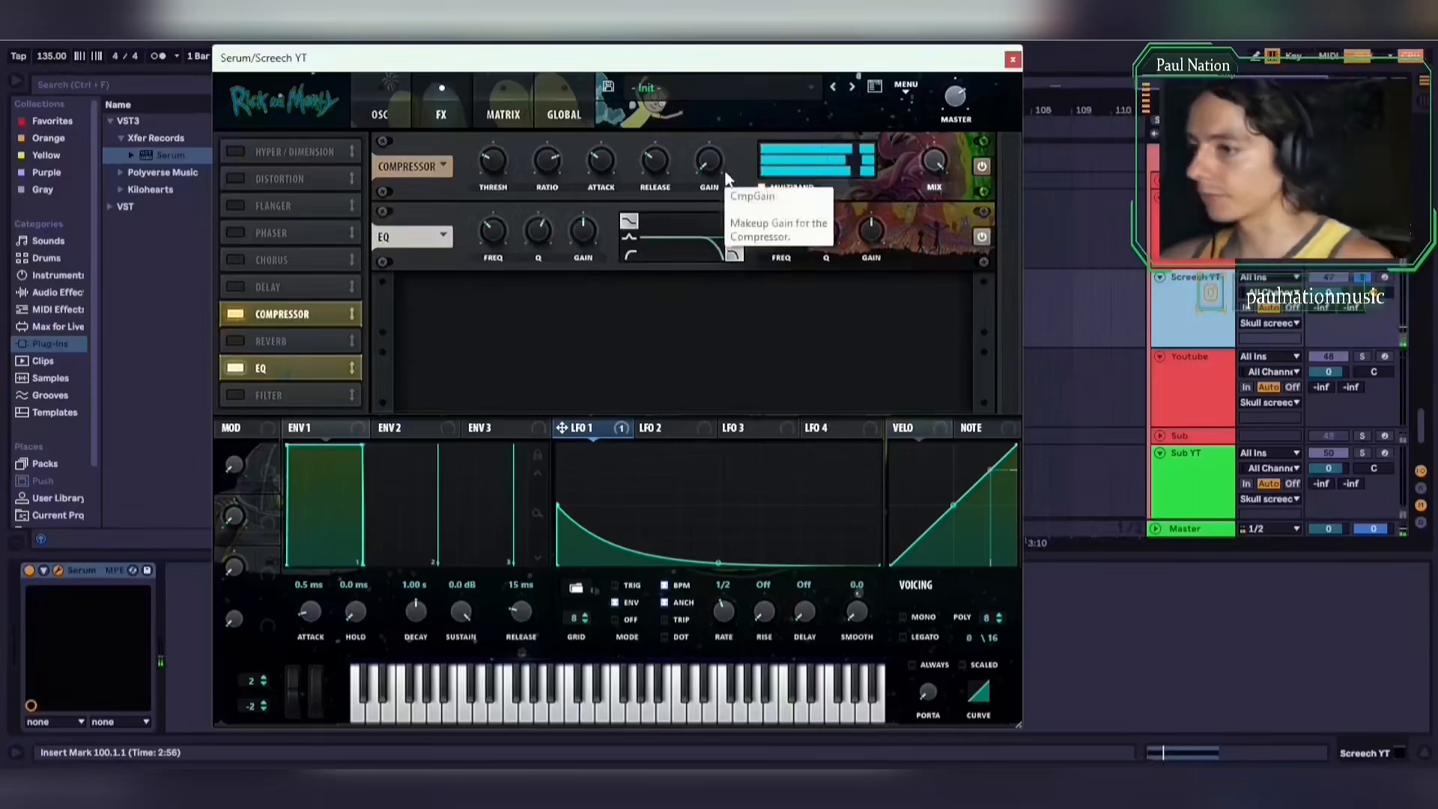
left_click(710, 165)
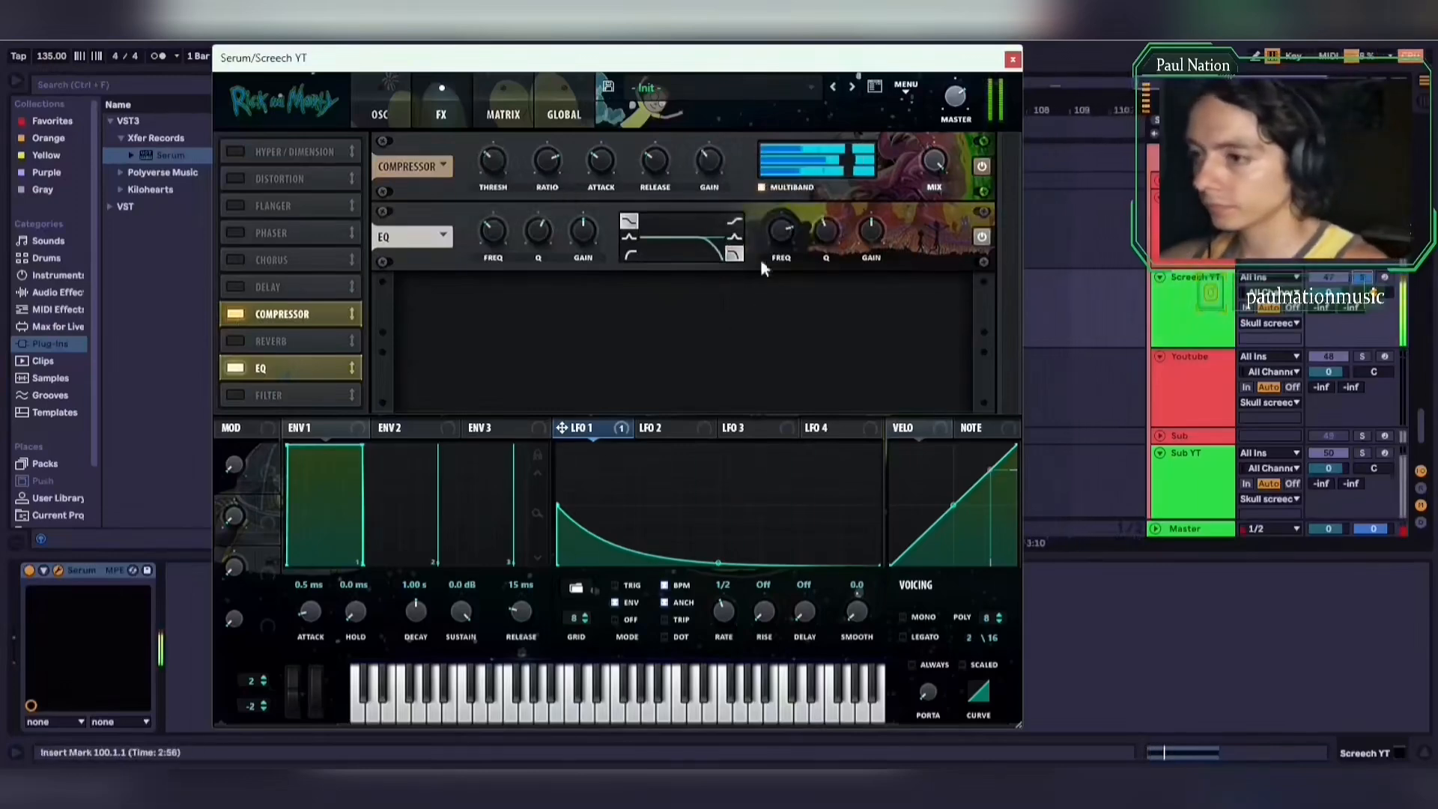
mouse_move(779, 251)
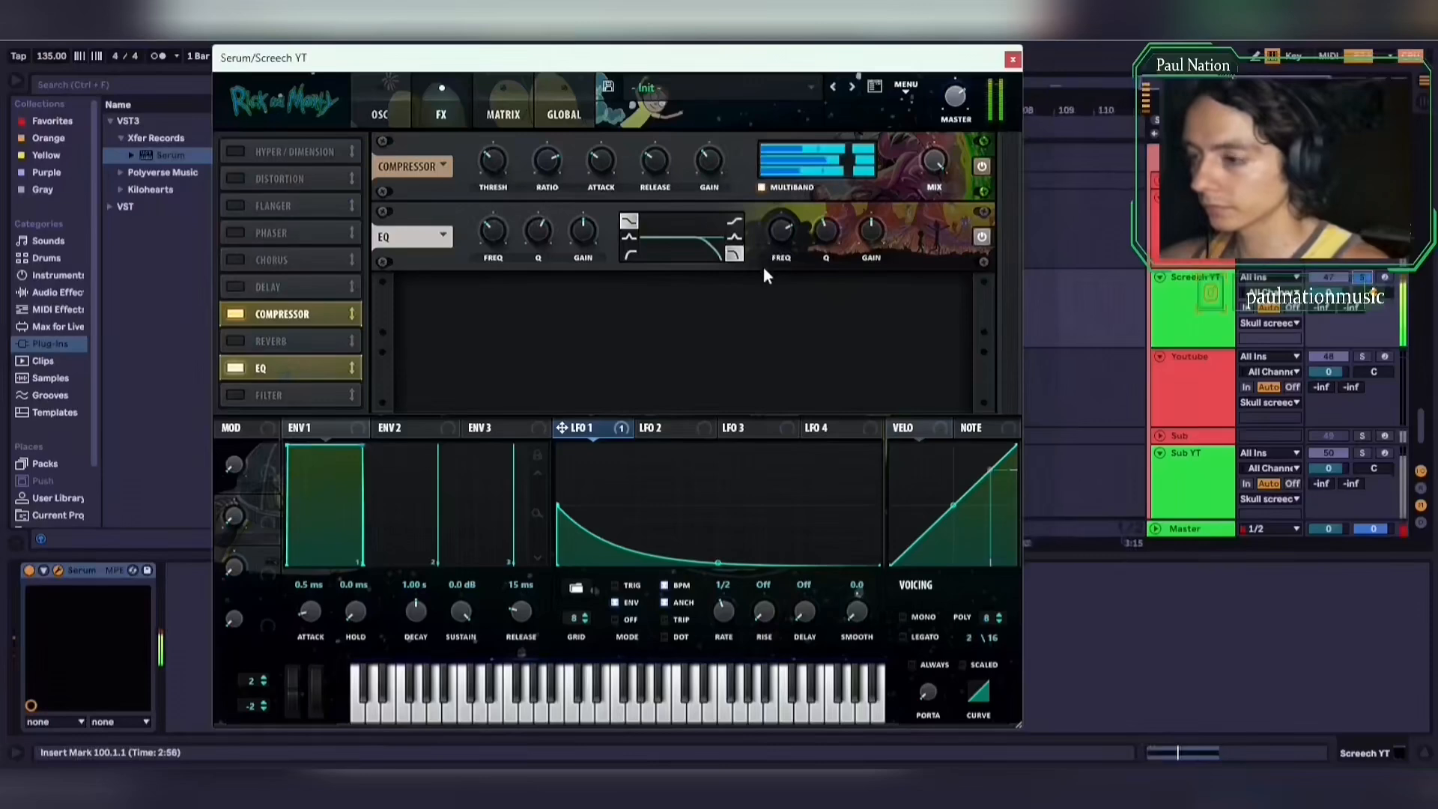
Raise LFO 1's starting peak and give it a short attack before the decay, then fine-tune the filter's formant amount
left_click(378, 111)
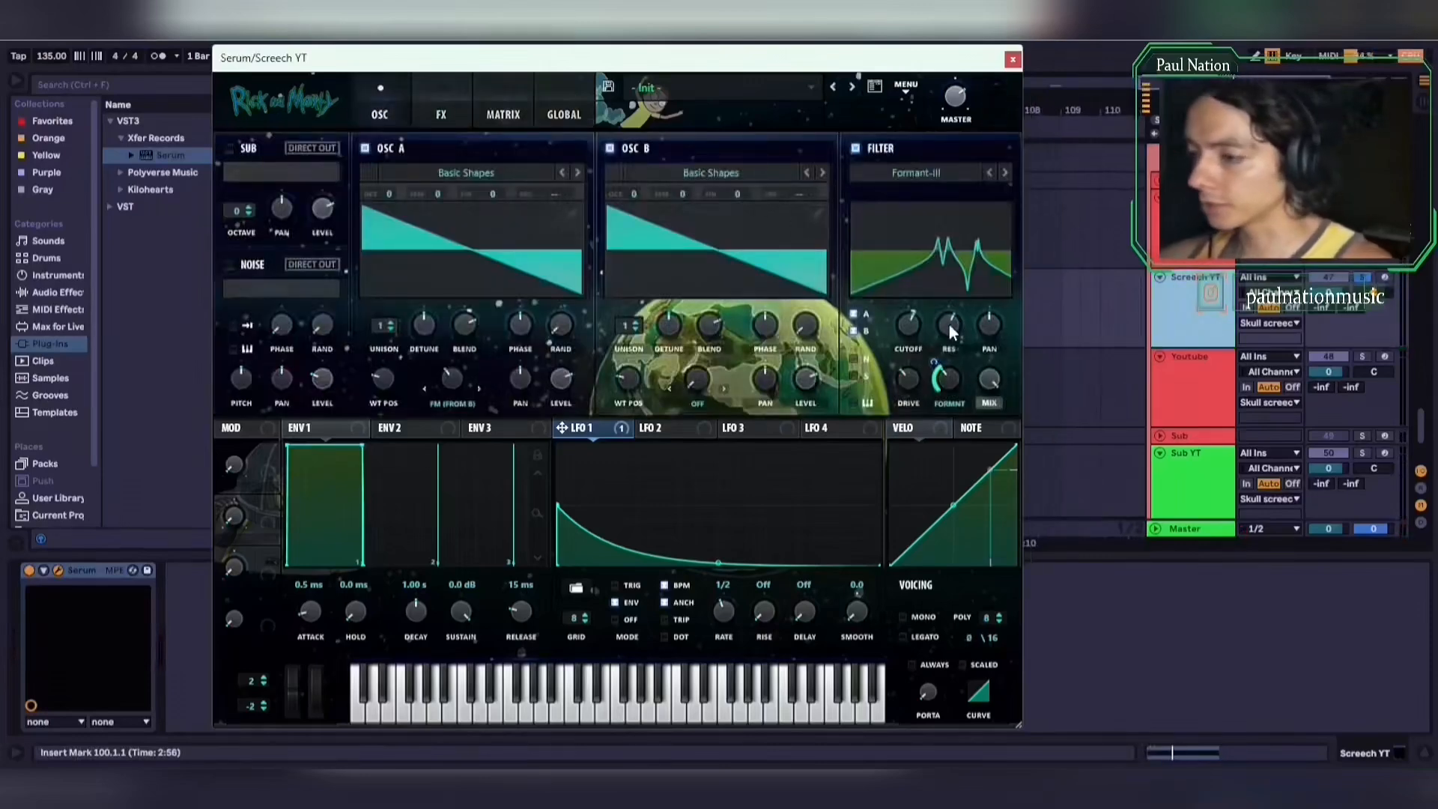
mouse_move(913, 330)
scroll(912, 330, "up", 1)
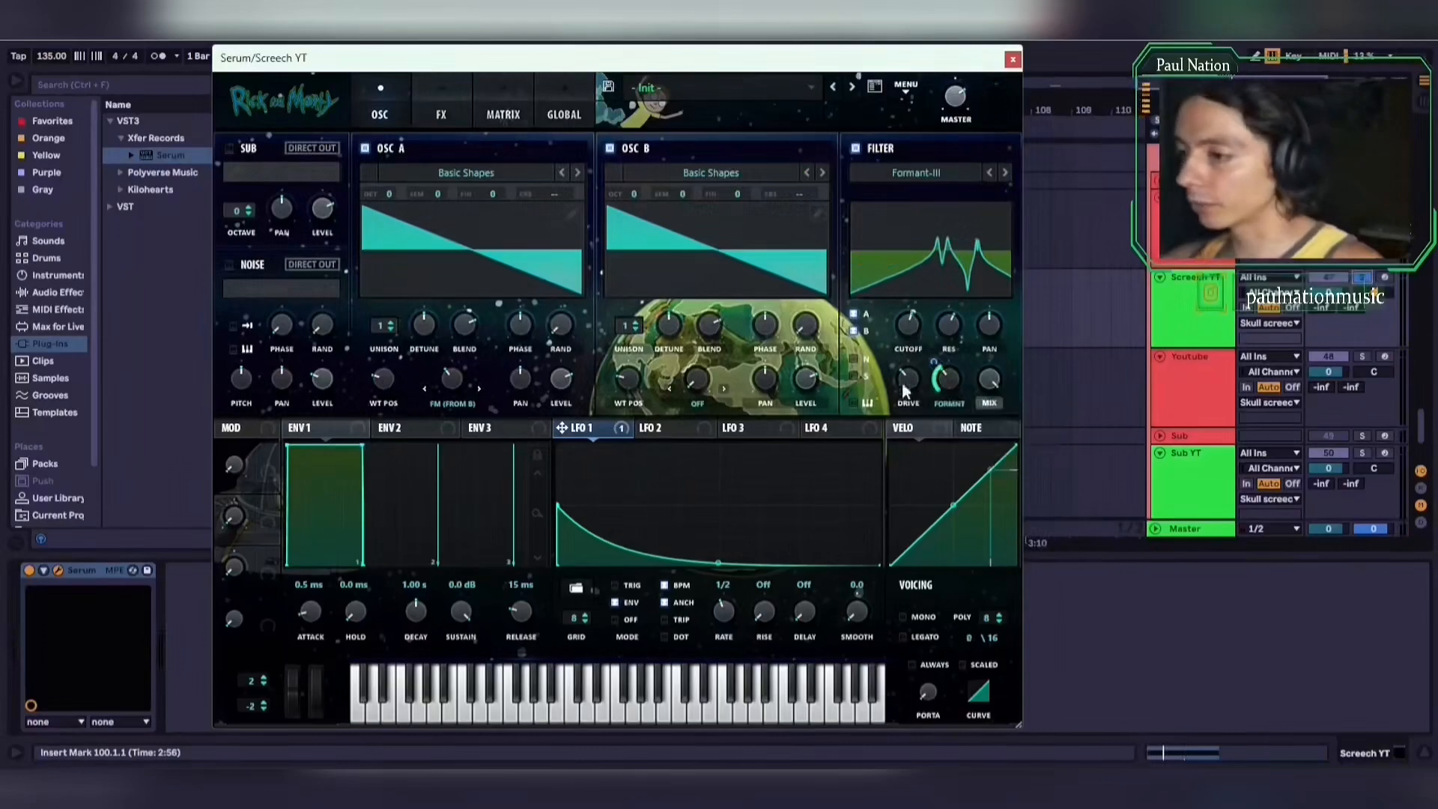
left_click_drag(558, 512, 552, 491)
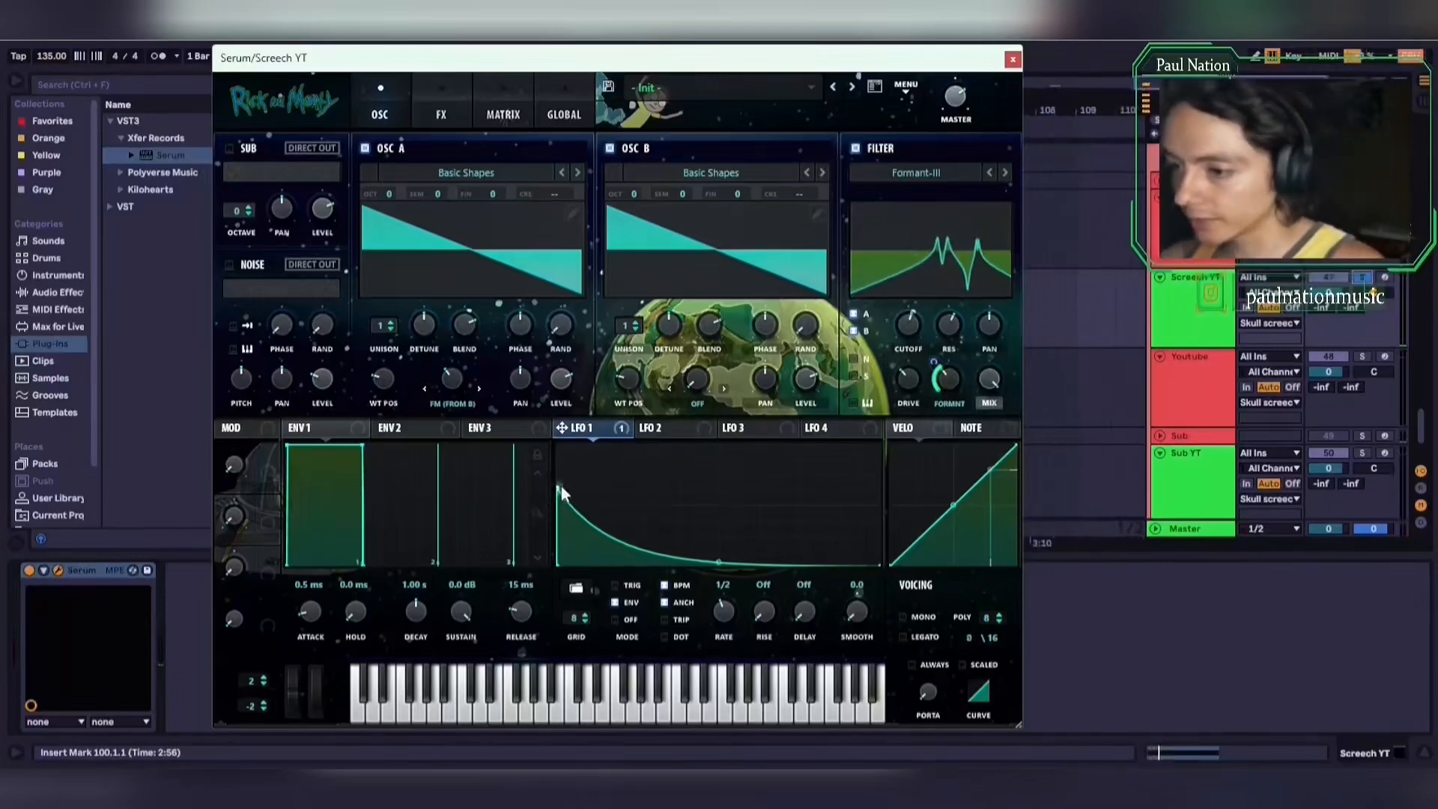
mouse_move(558, 488)
left_mouse_down()
mouse_move(576, 488)
mouse_move(566, 522)
mouse_move(582, 481)
mouse_move(574, 494)
left_mouse_up()
key("space")
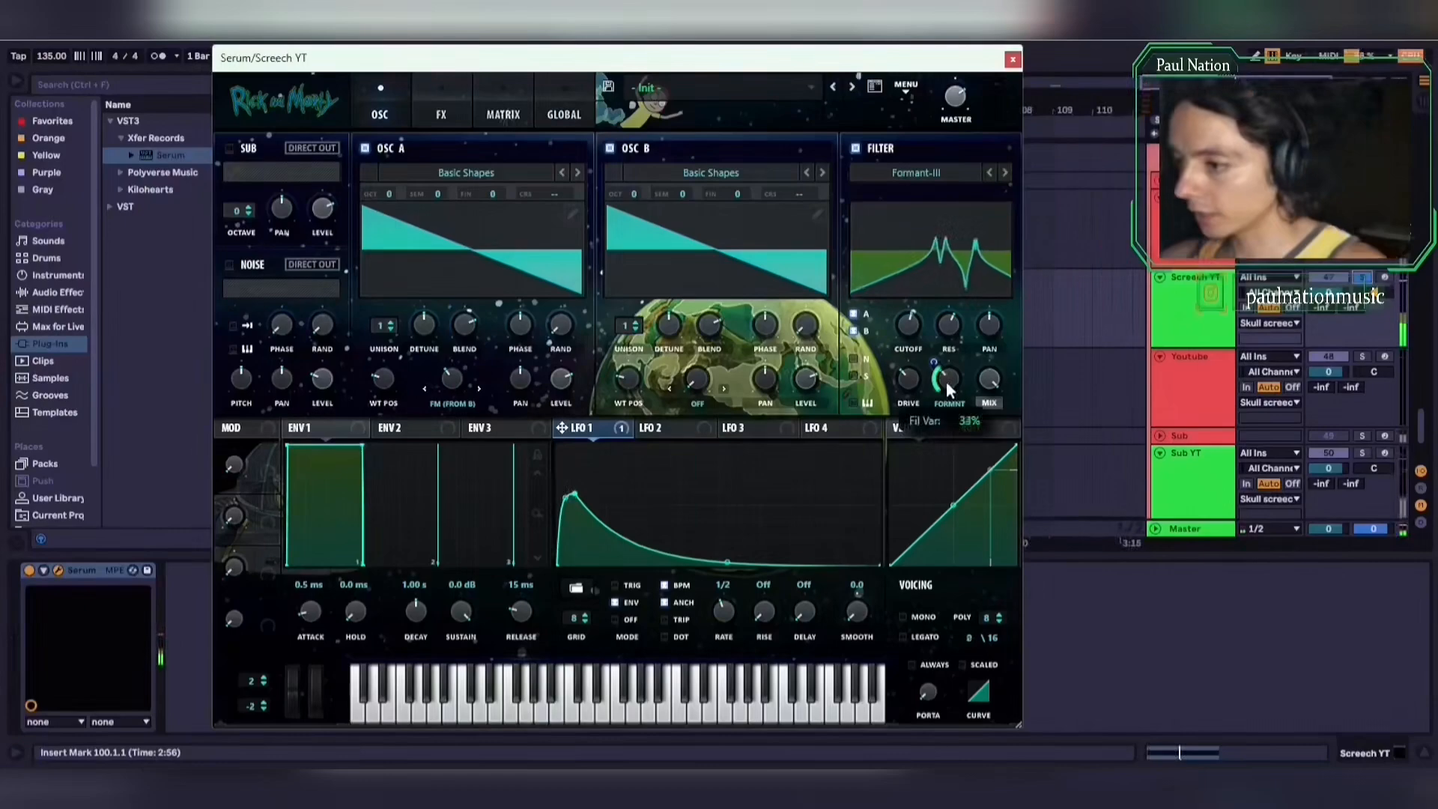
mouse_move(950, 386)
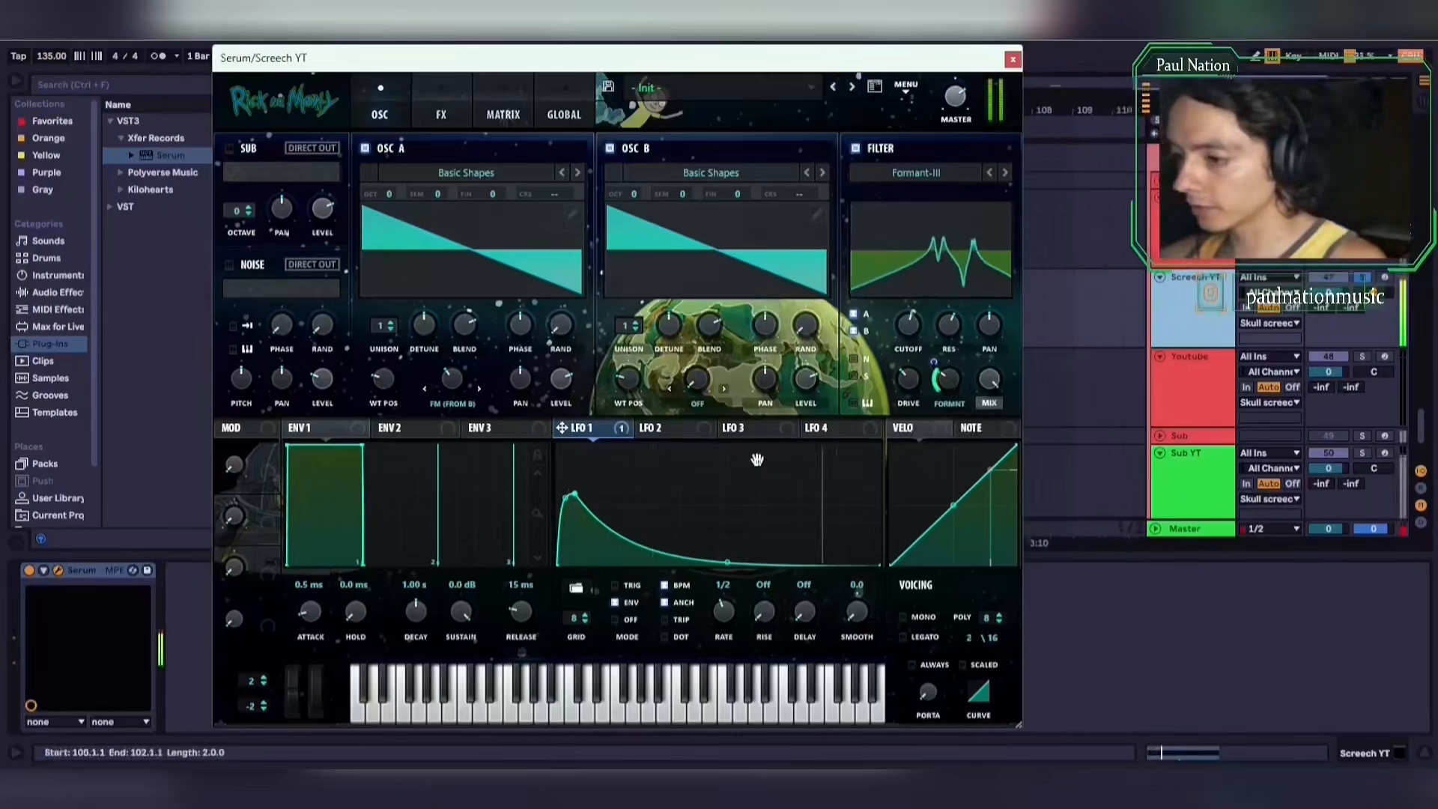
key("space")
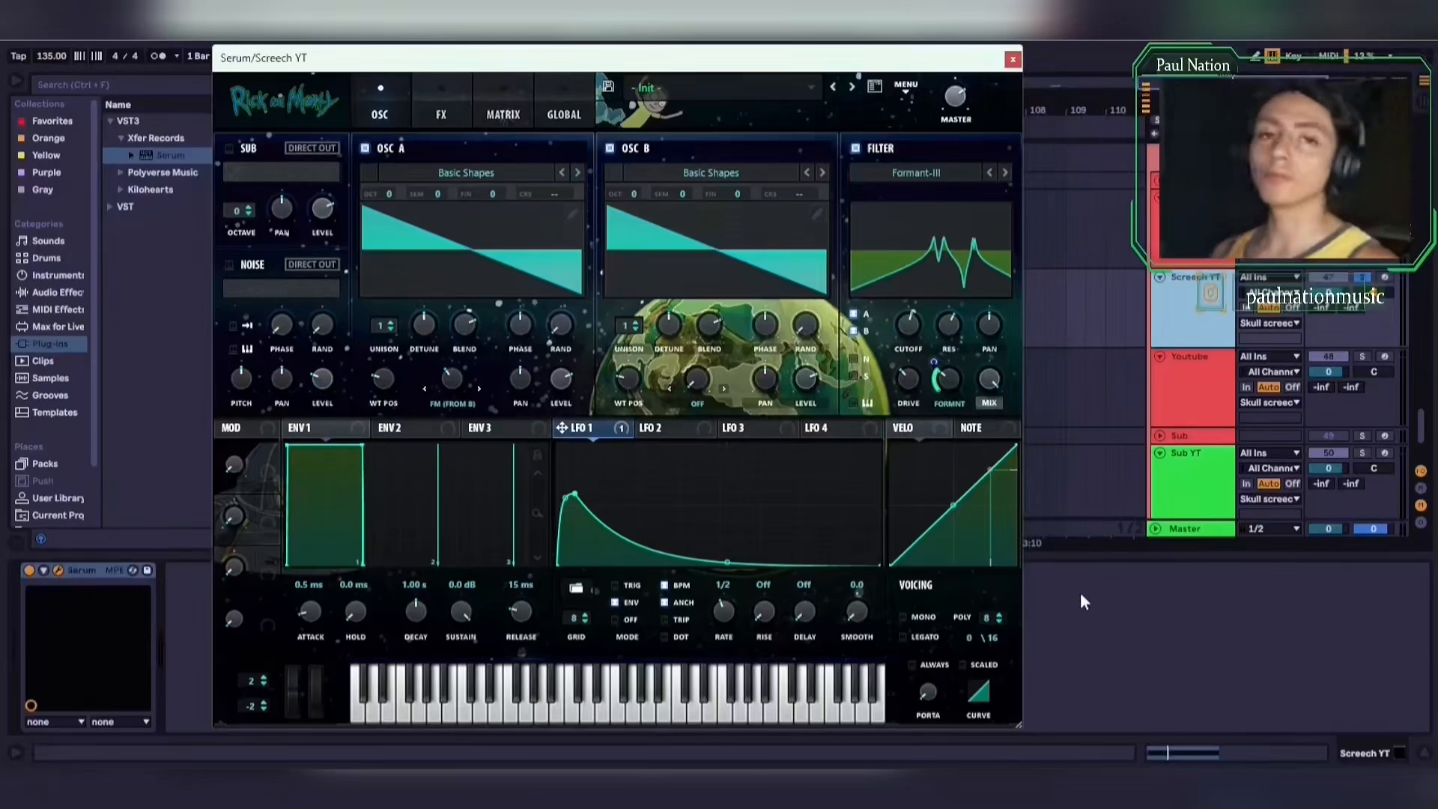
Remove the fundamental from oscillator A's wavetable and normalize each frame separately
left_click(573, 215)
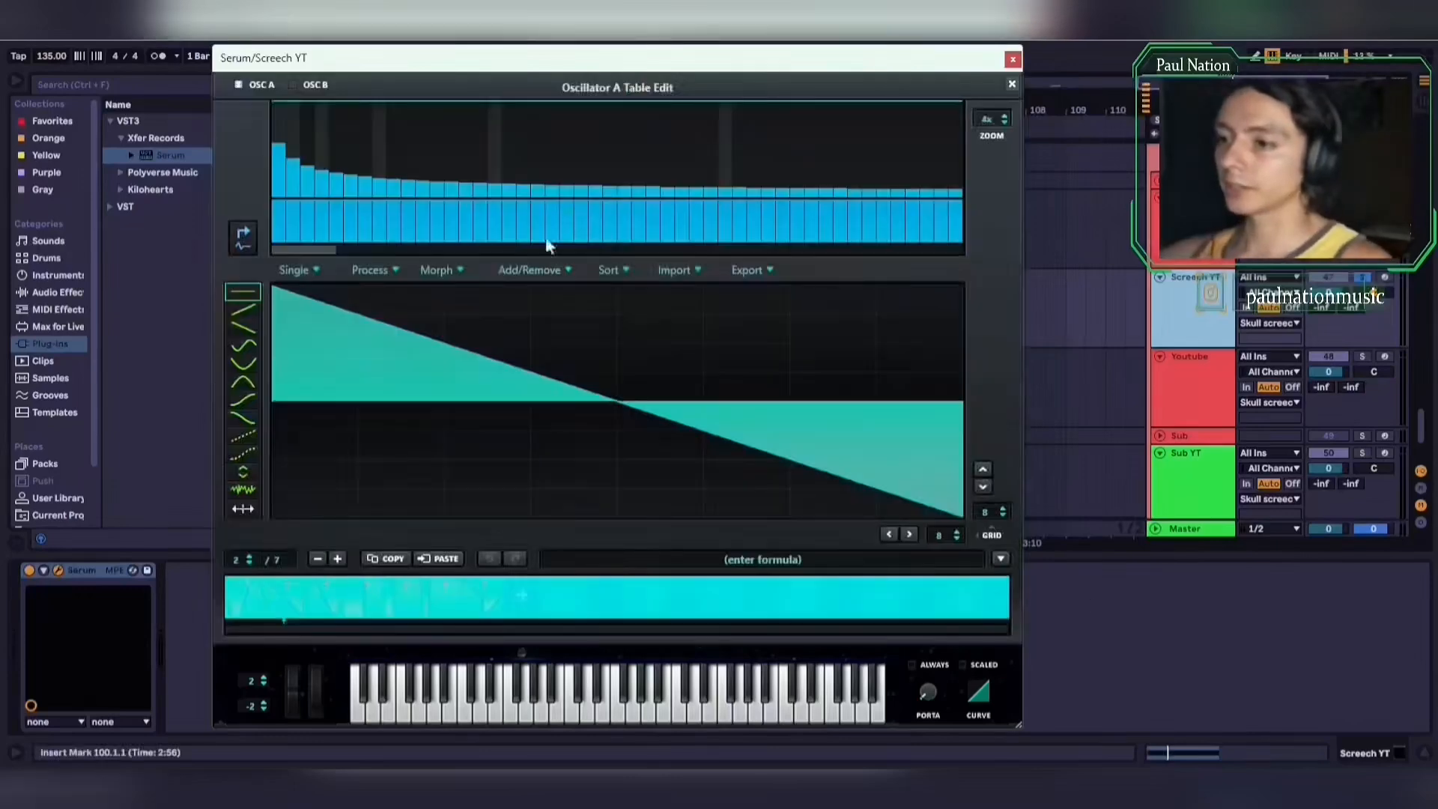
left_click(391, 271)
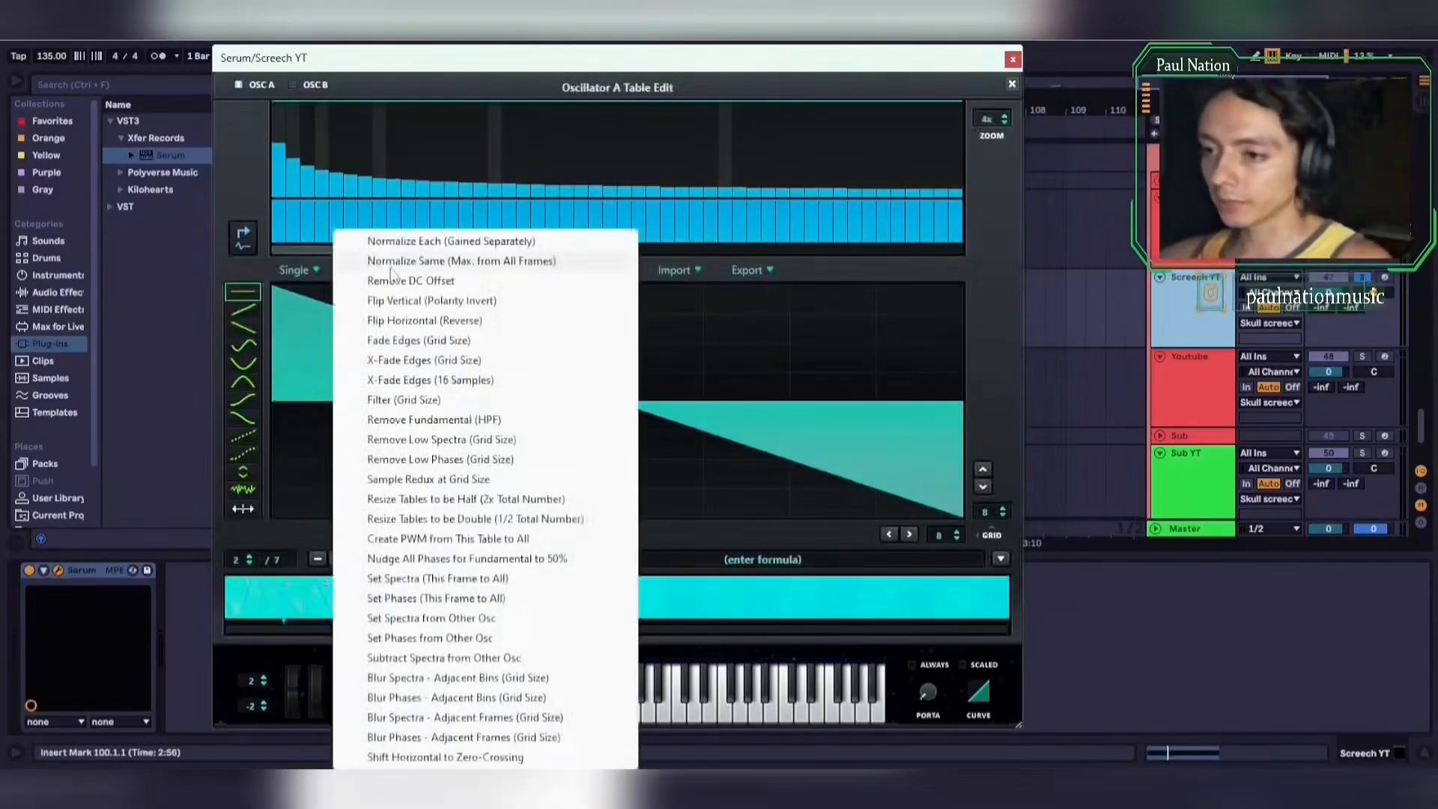
left_click(474, 421)
left_click(392, 272)
left_click(429, 247)
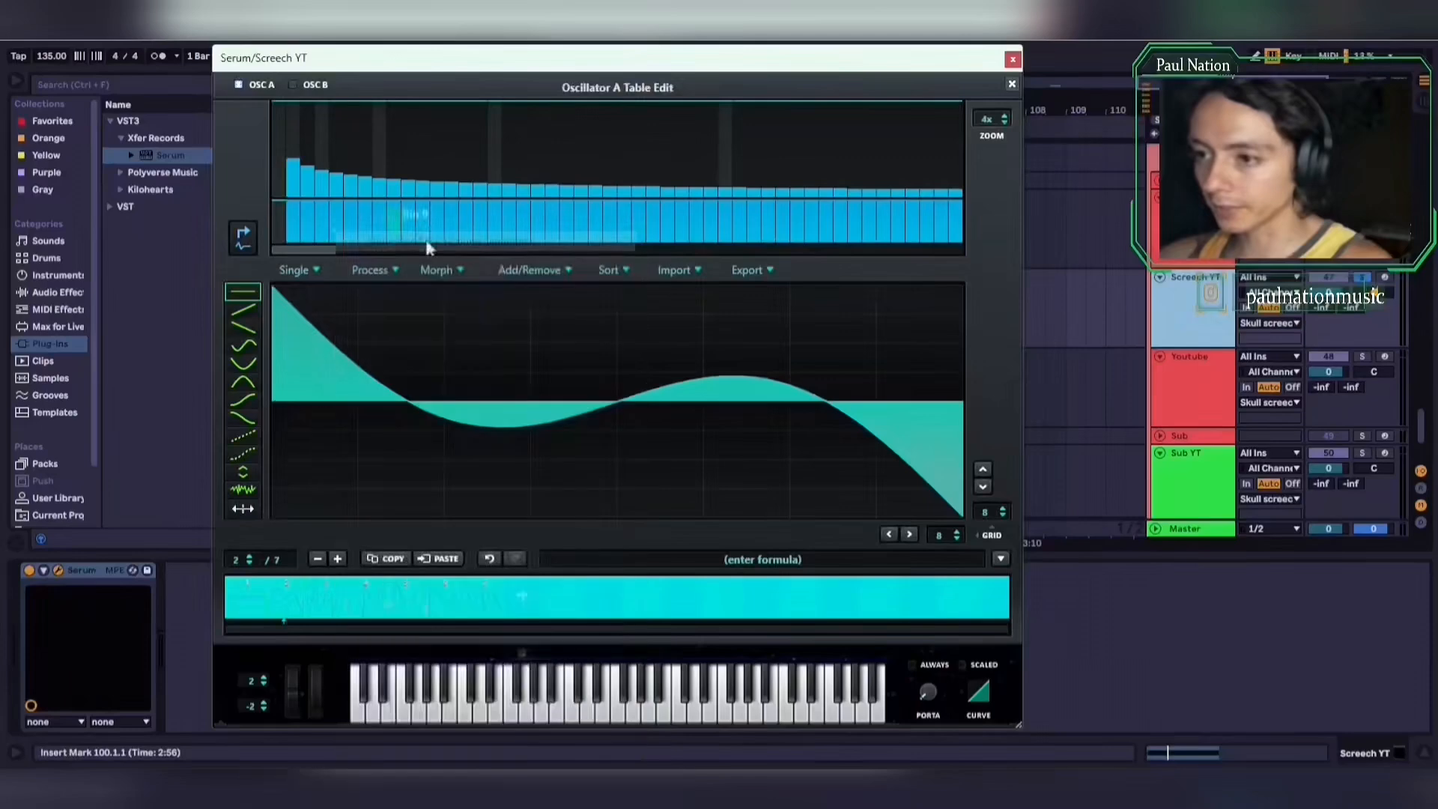
left_click(1010, 84)
Remove the fundamental from oscillator B's wavetable, normalize each frame separately, and play the screech back
left_click(819, 208)
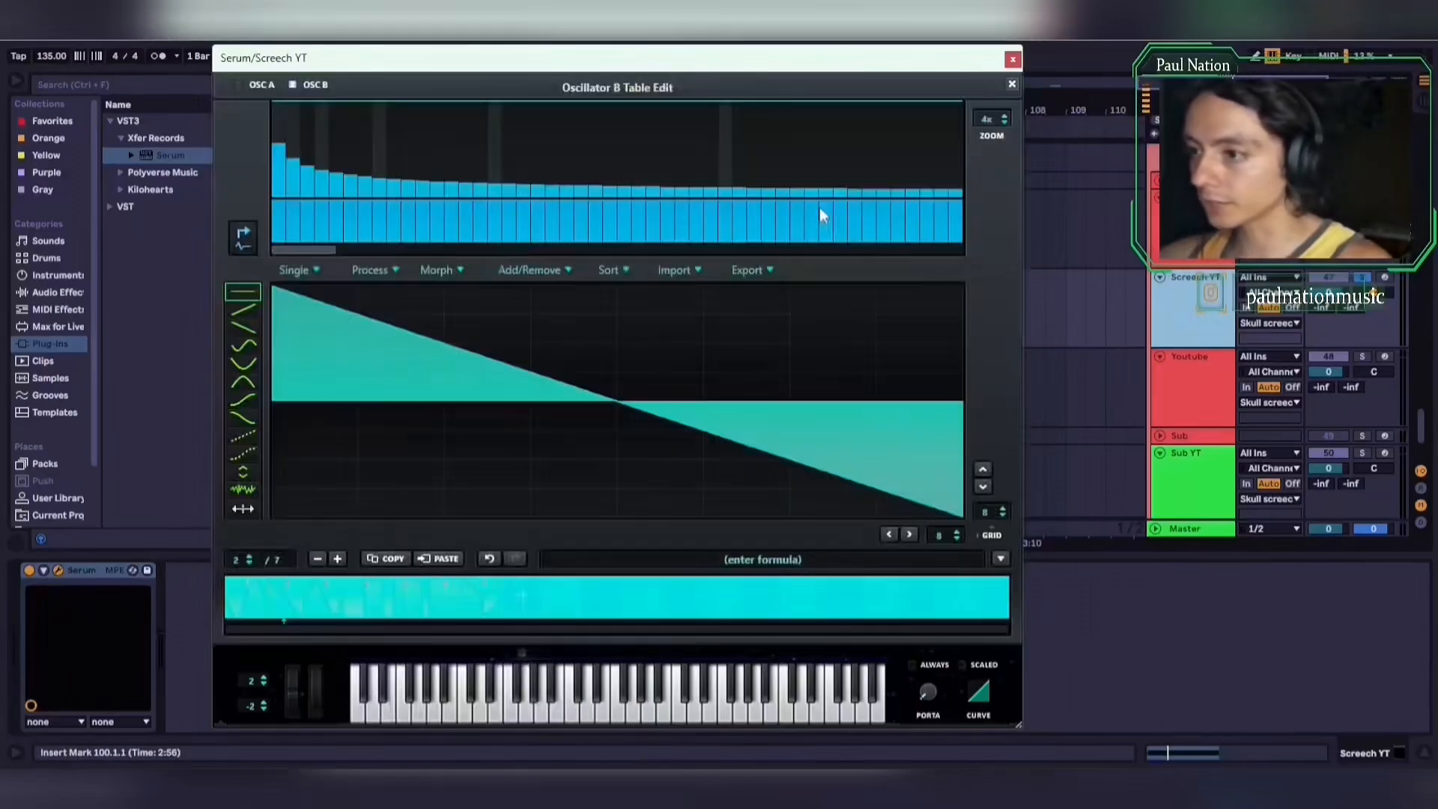
left_click(371, 270)
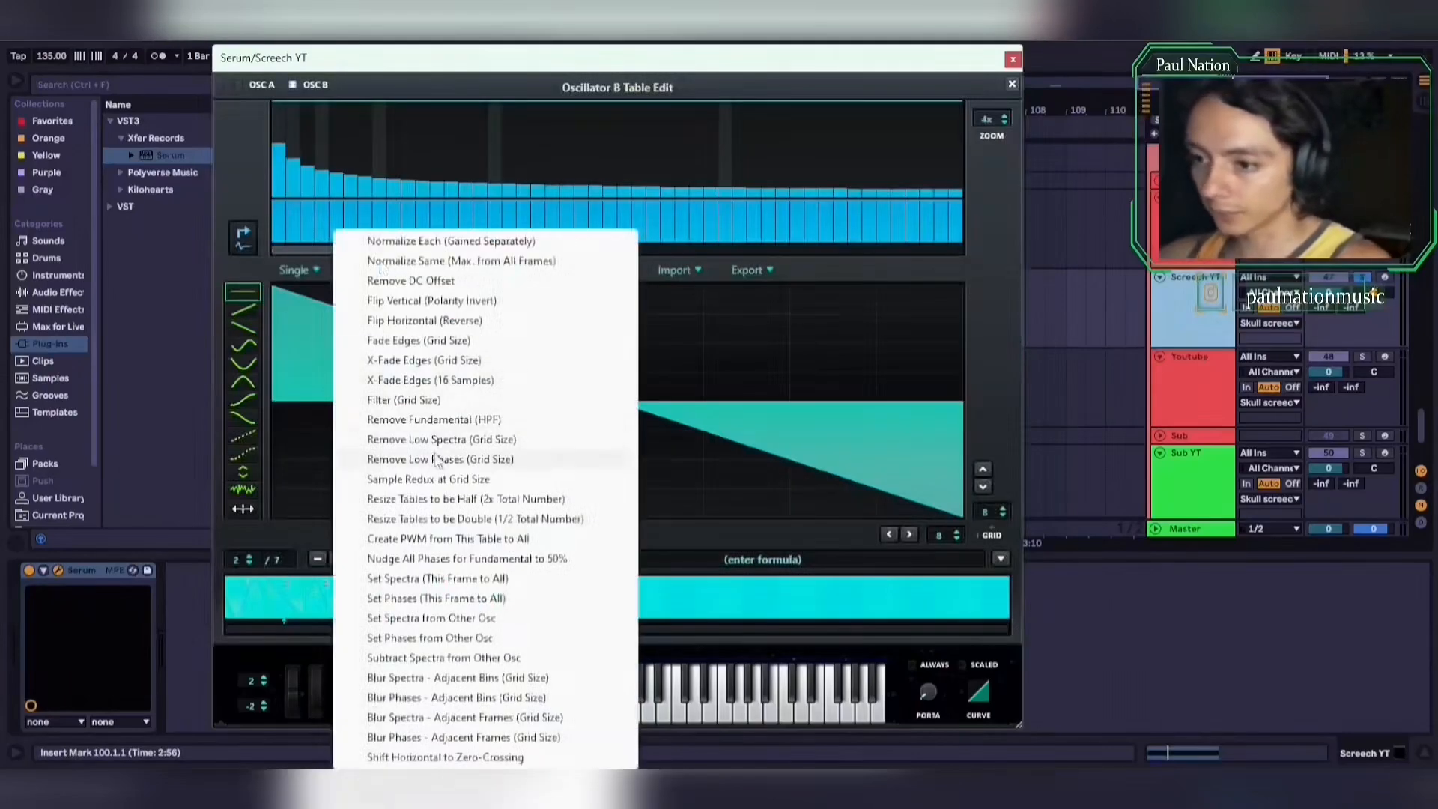
left_click(436, 422)
left_click(391, 271)
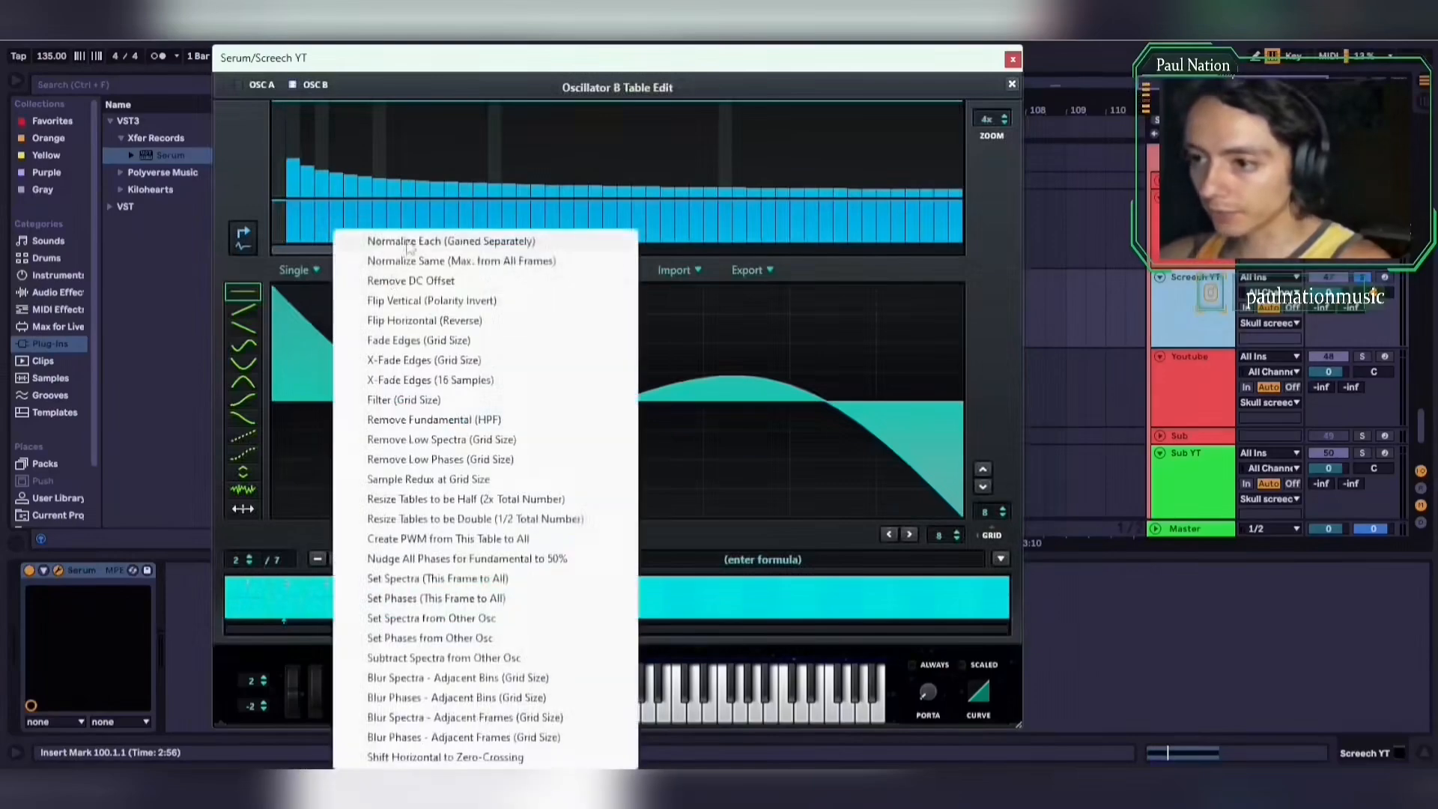
left_click(392, 281)
left_click(1010, 84)
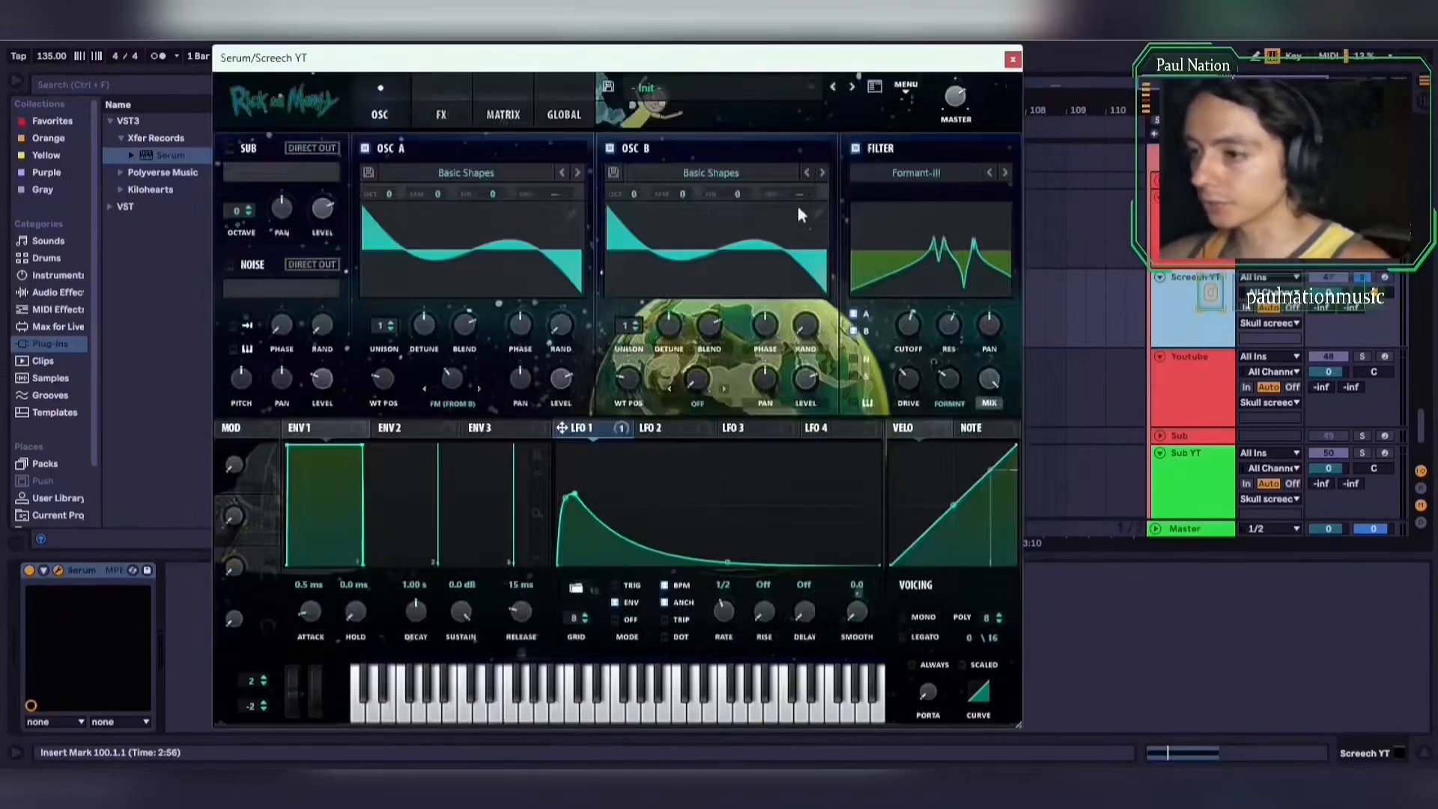
key("space")
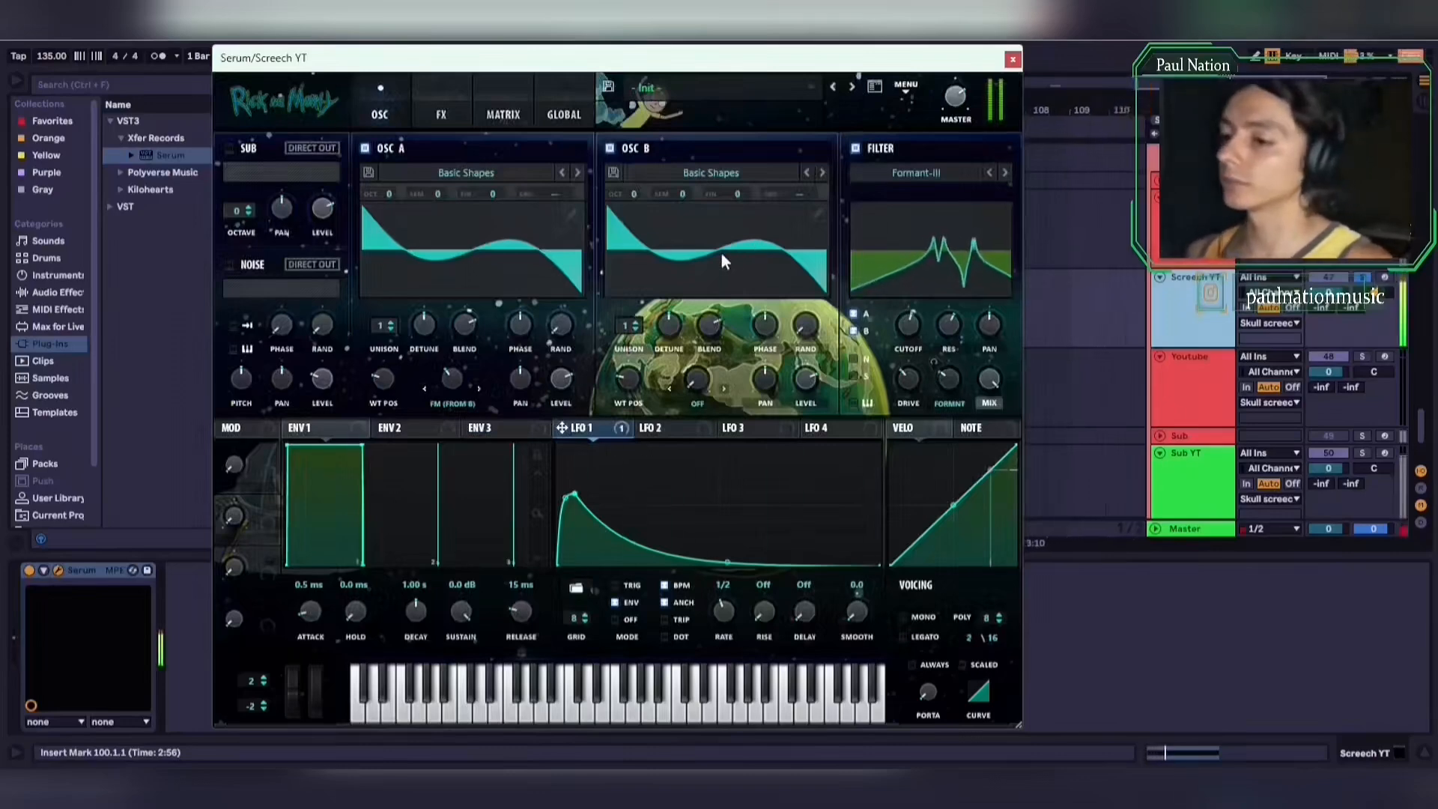
Add Ableton's Reverb after Serum on the Screech YT track and set its decay time to 360 ms
key("ctrl+alt+p")
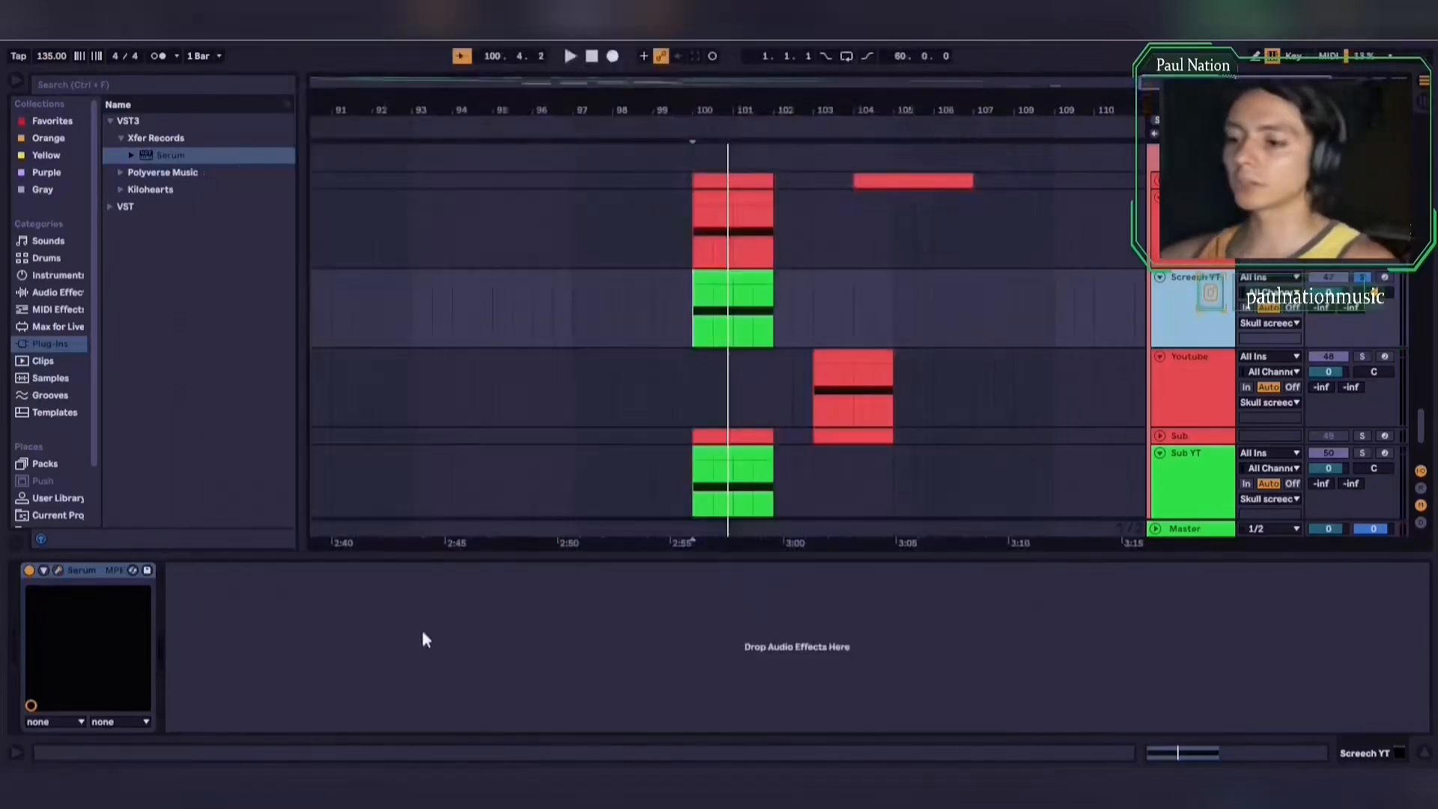
left_click(155, 88)
type("reve")
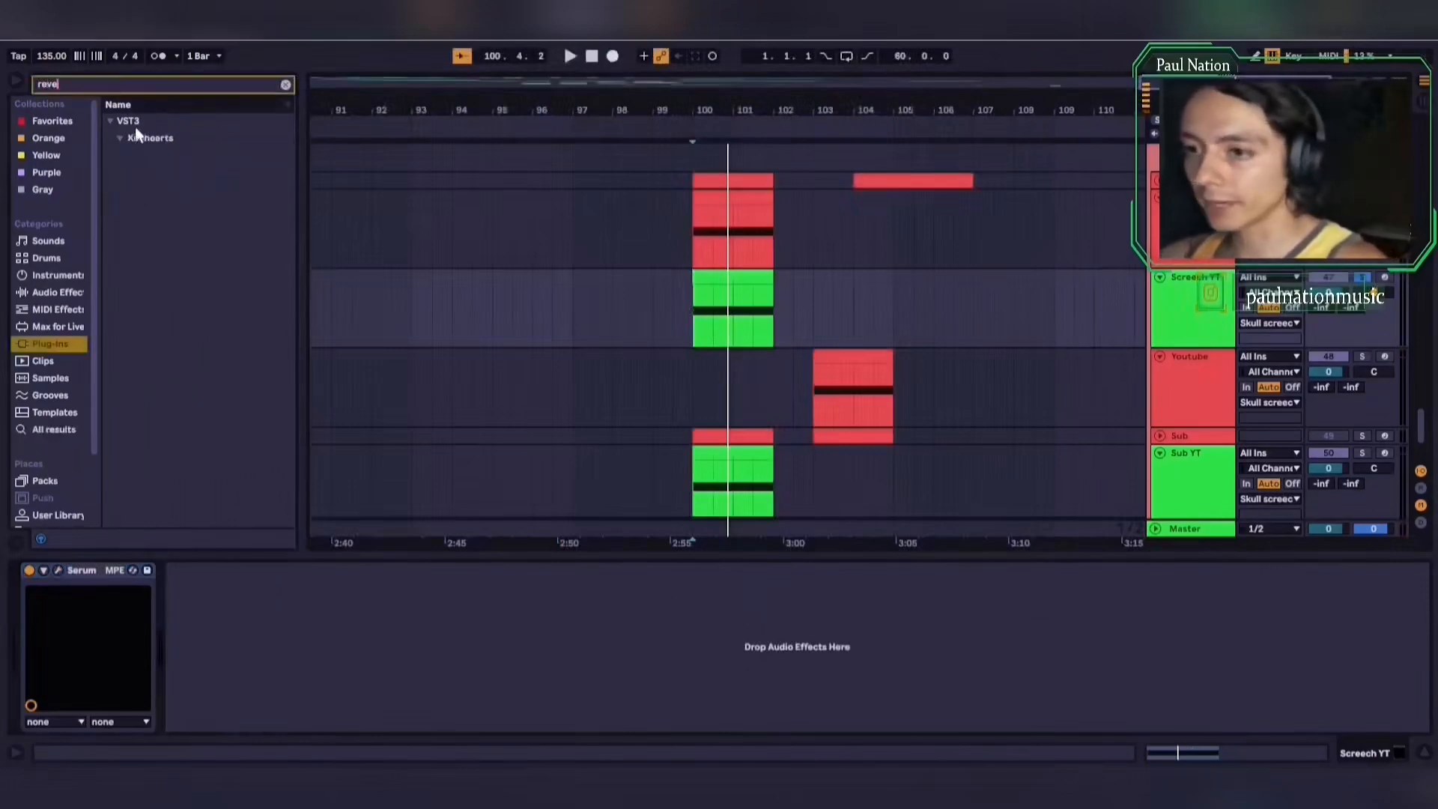
left_click(67, 292)
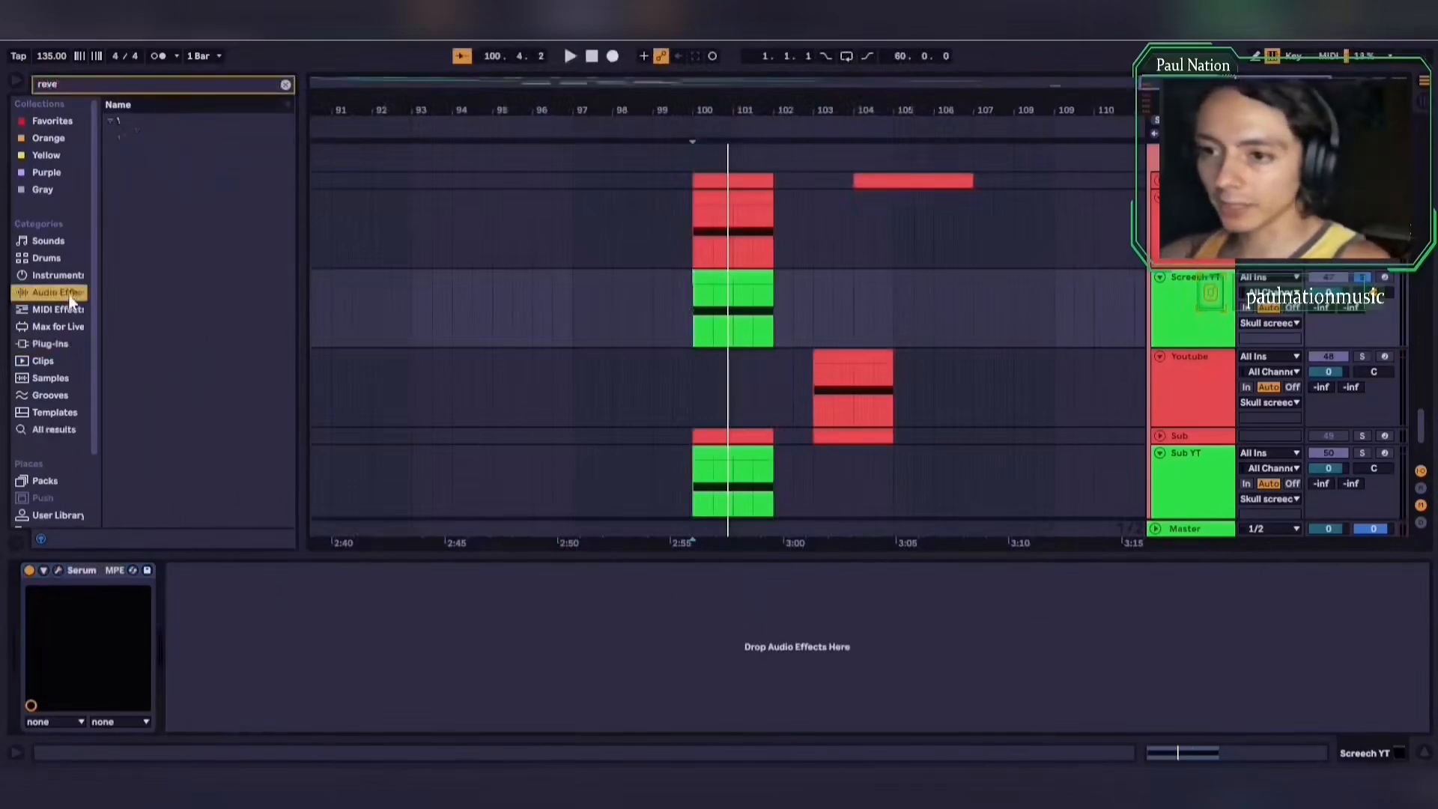
left_click(111, 138)
left_click_drag(169, 191, 277, 680)
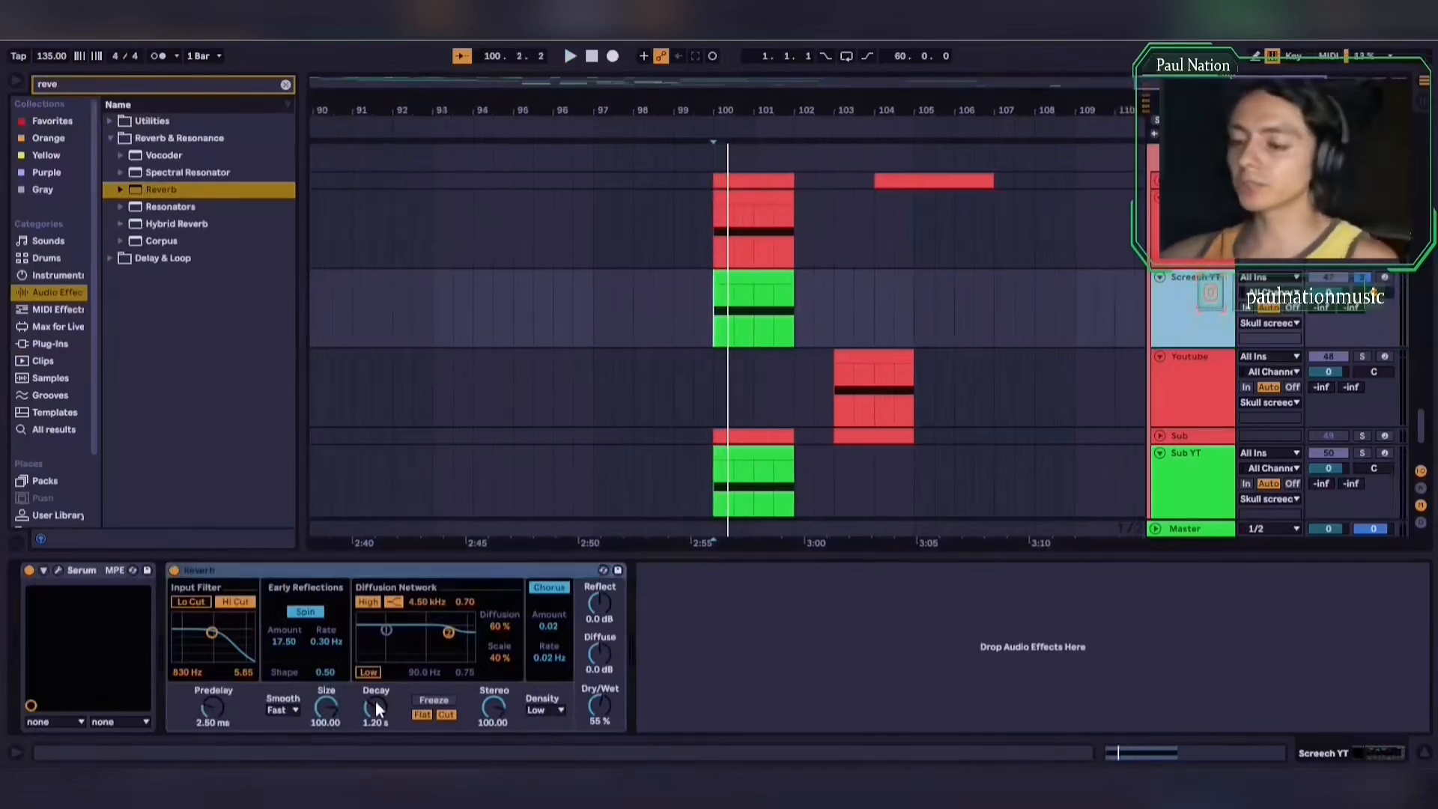
left_click_drag(375, 706, 375, 717)
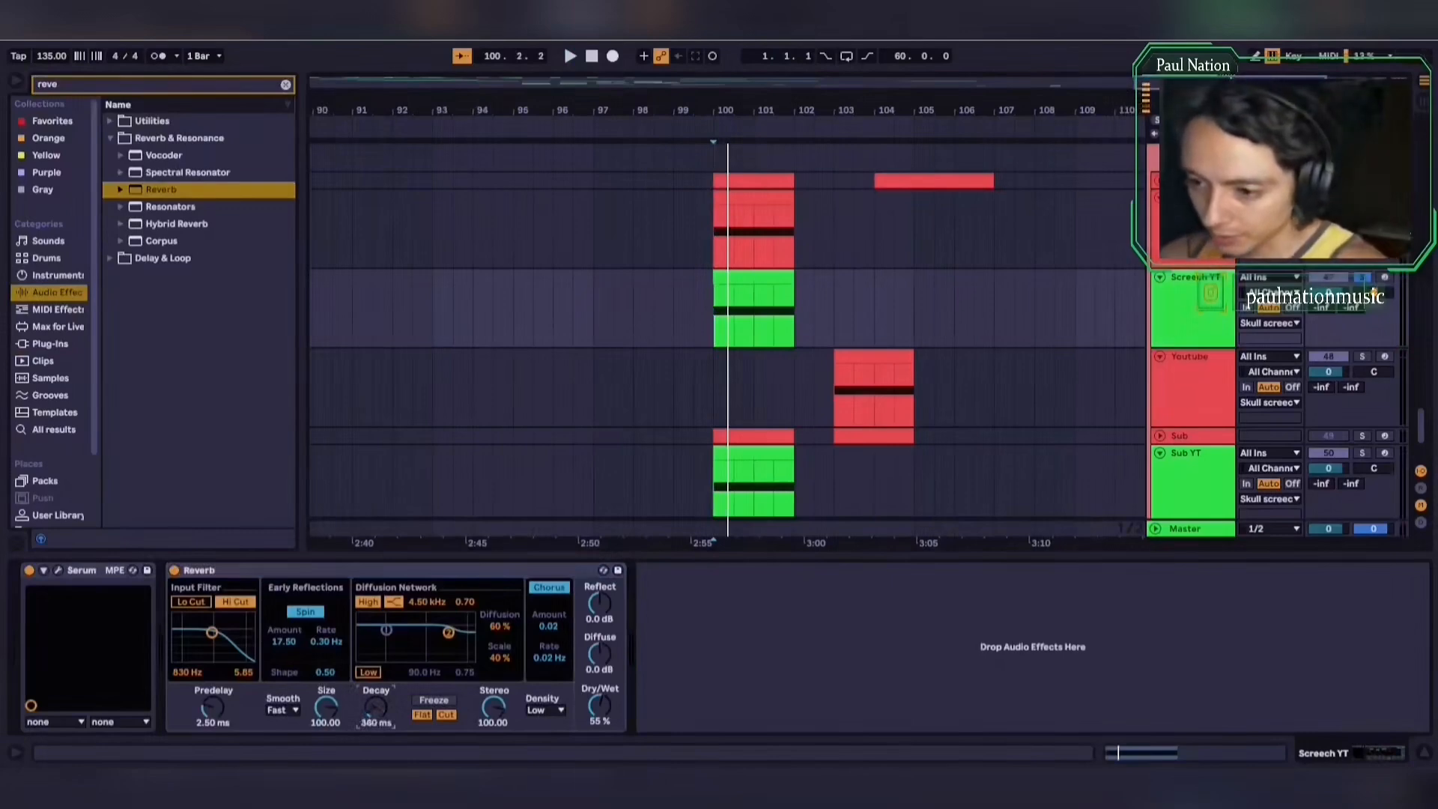
key("space")
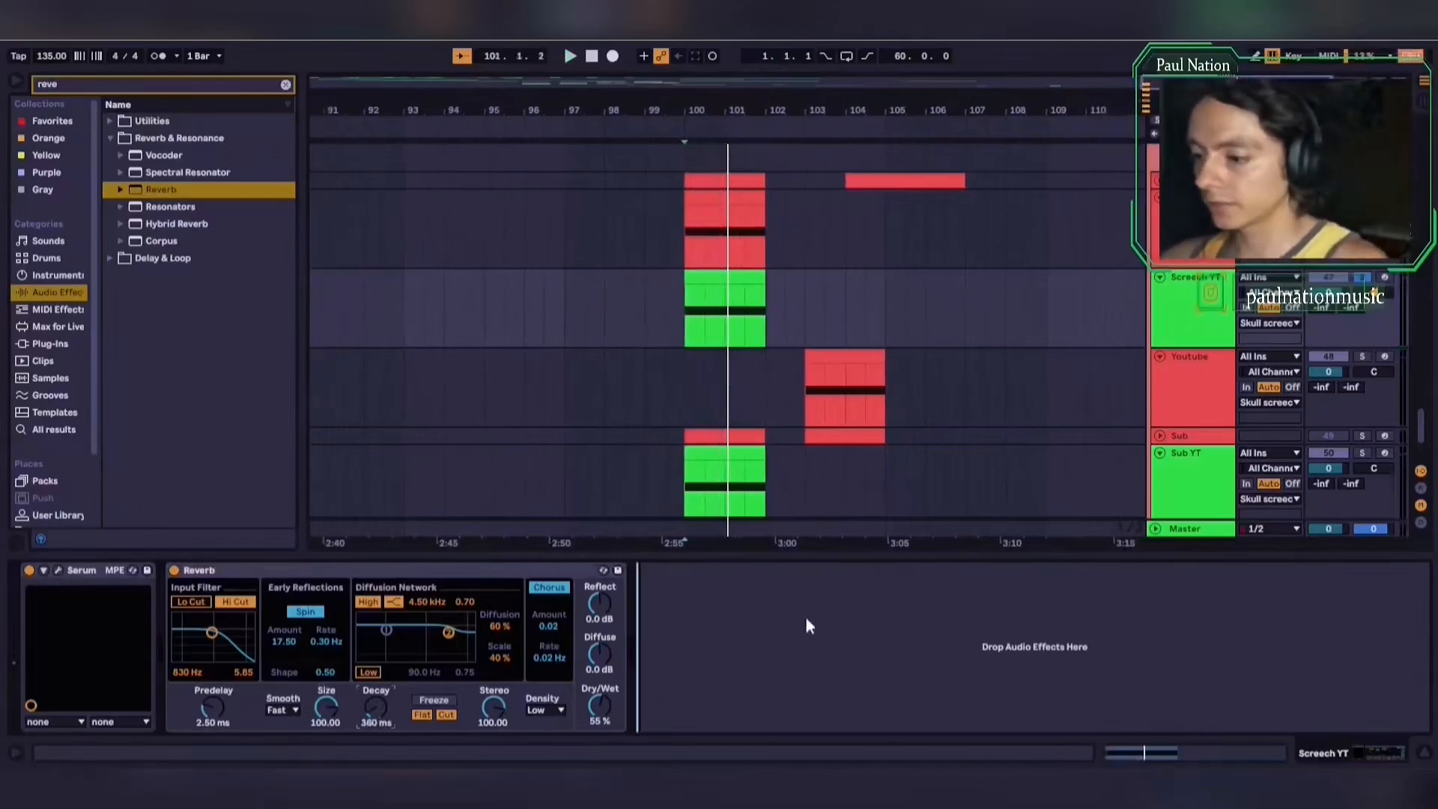
Add a Saturator after the Reverb on Screech YT, set its curve to Sinoid Fold, and play the screech back
key("ctrl+a")
type("saty")
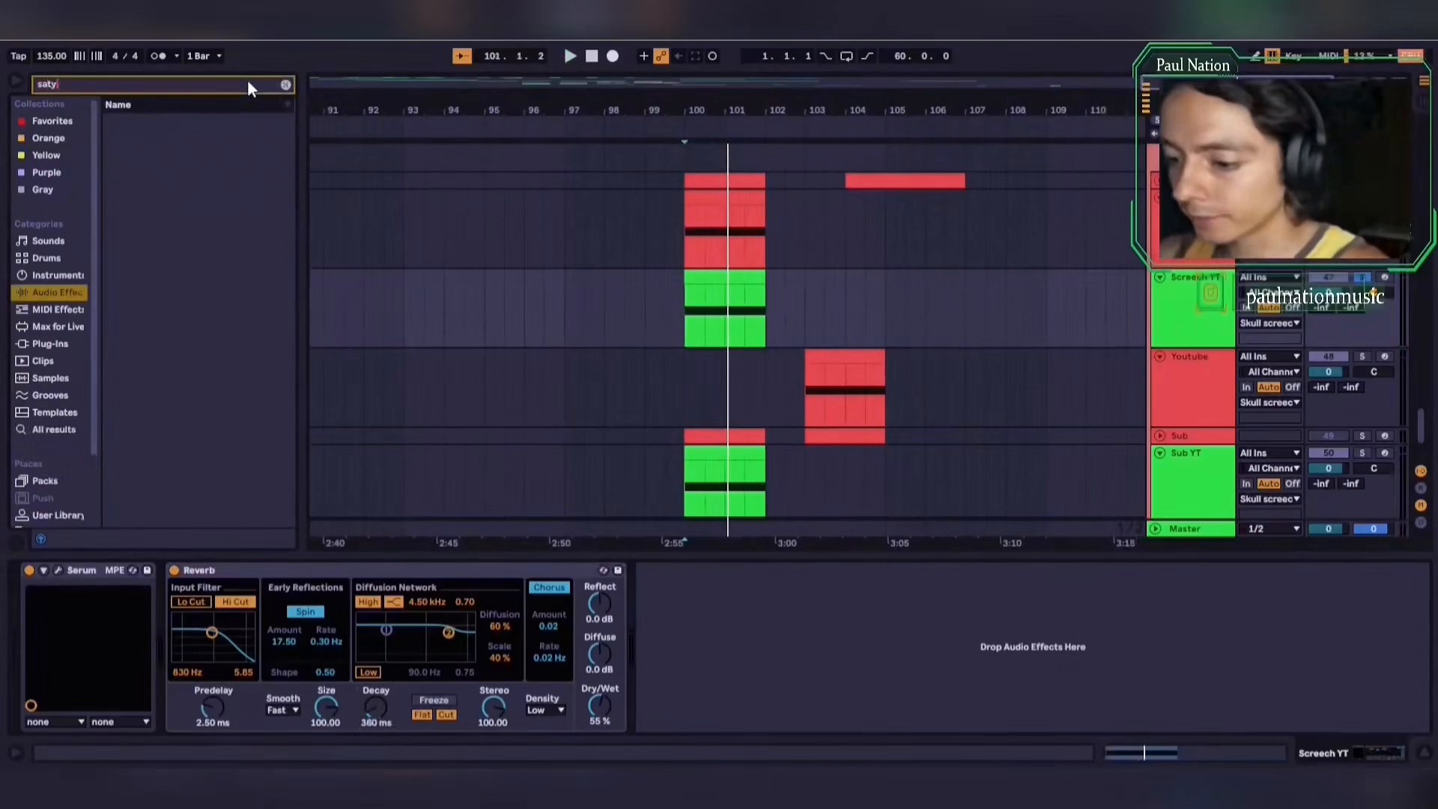
key("BackSpace")
type("ur")
left_click(109, 140)
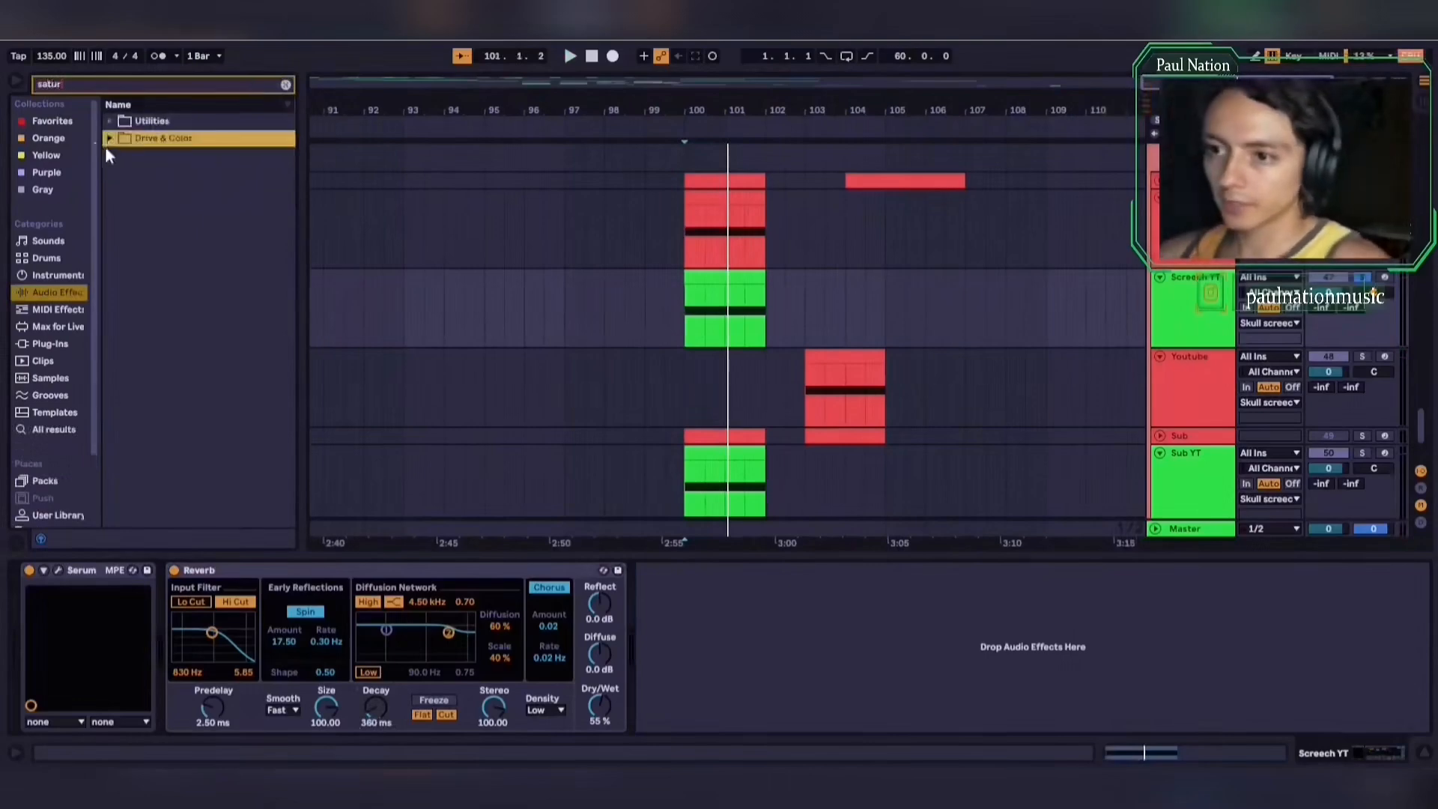
left_click(111, 140)
left_click_drag(168, 158, 773, 674)
left_click(775, 666)
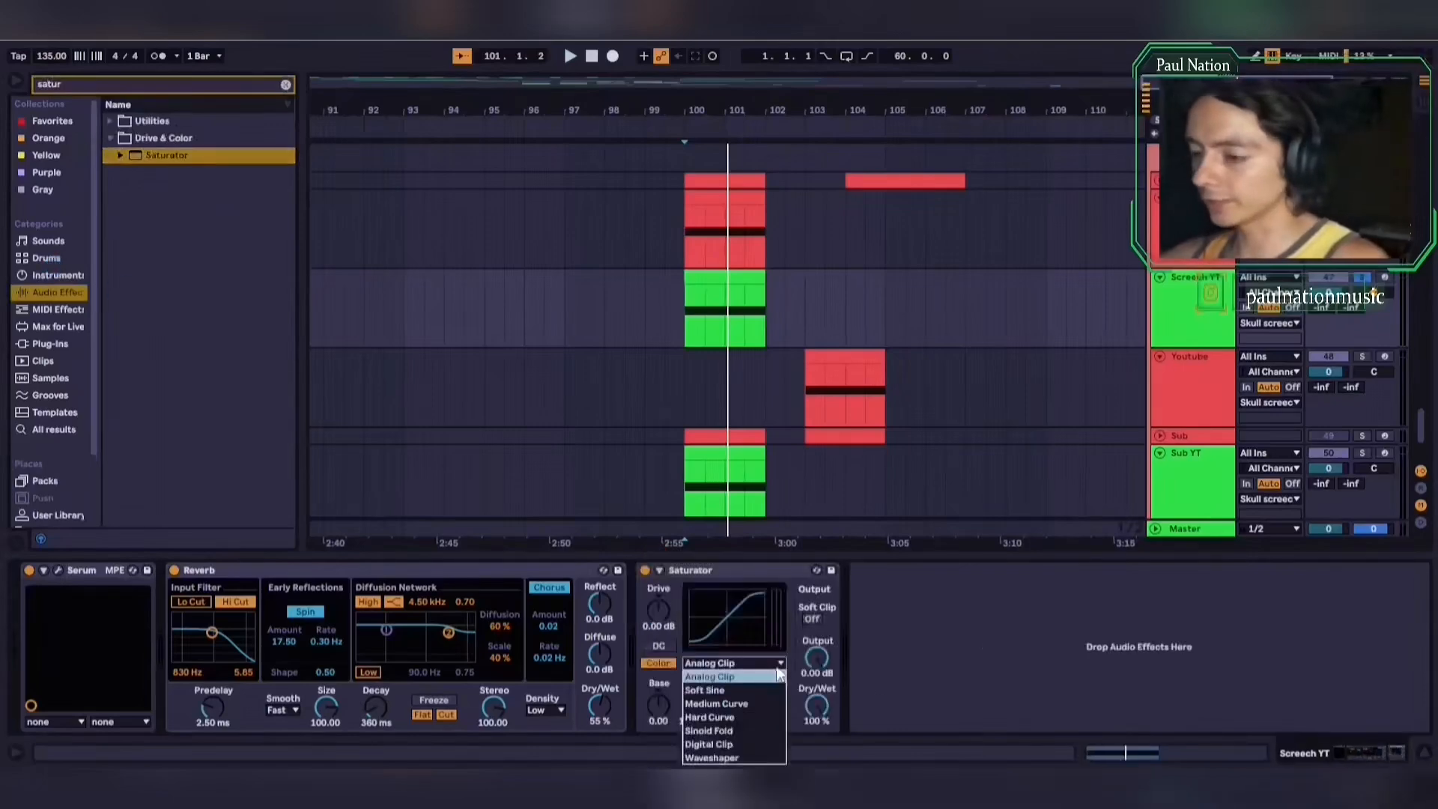
left_click(752, 733)
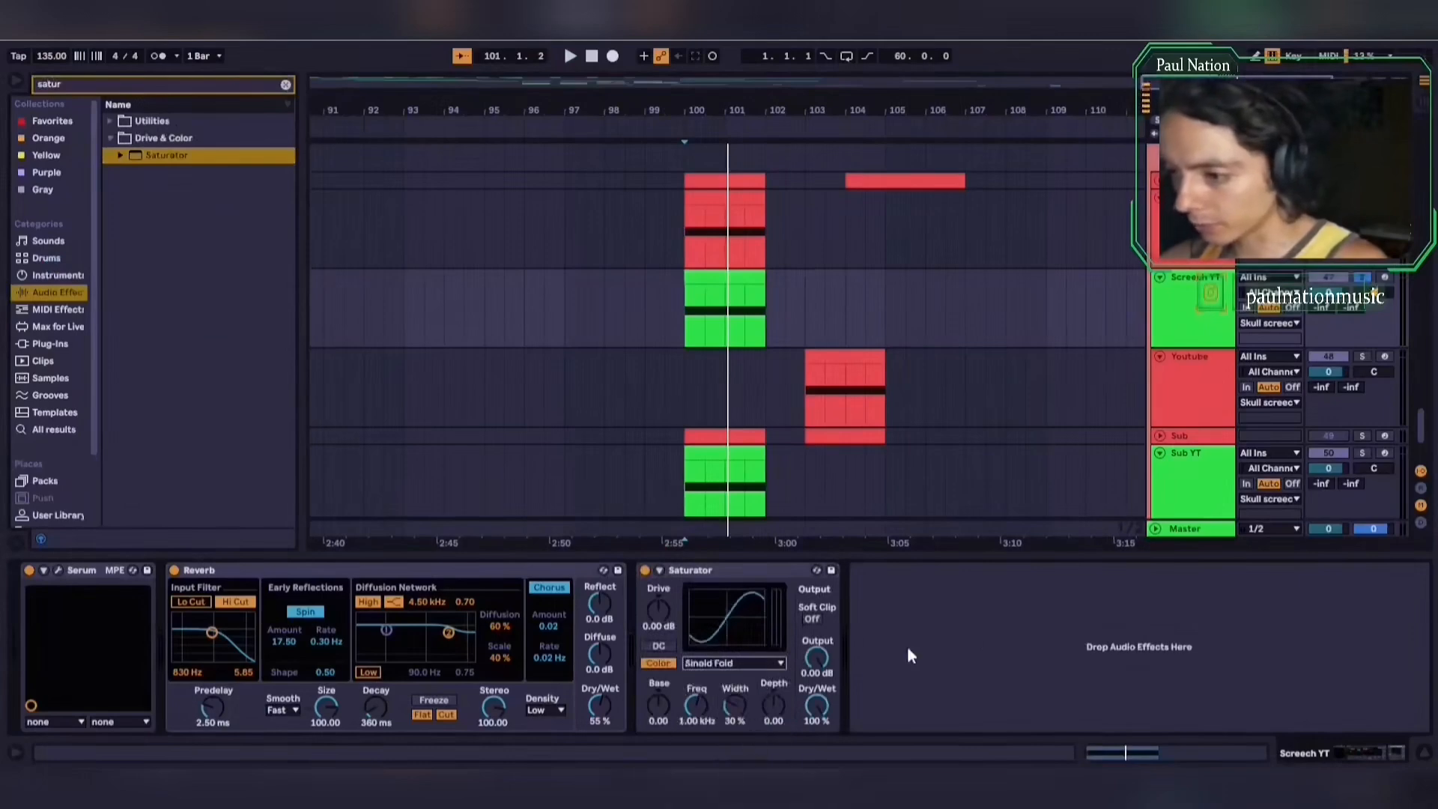
key("space")
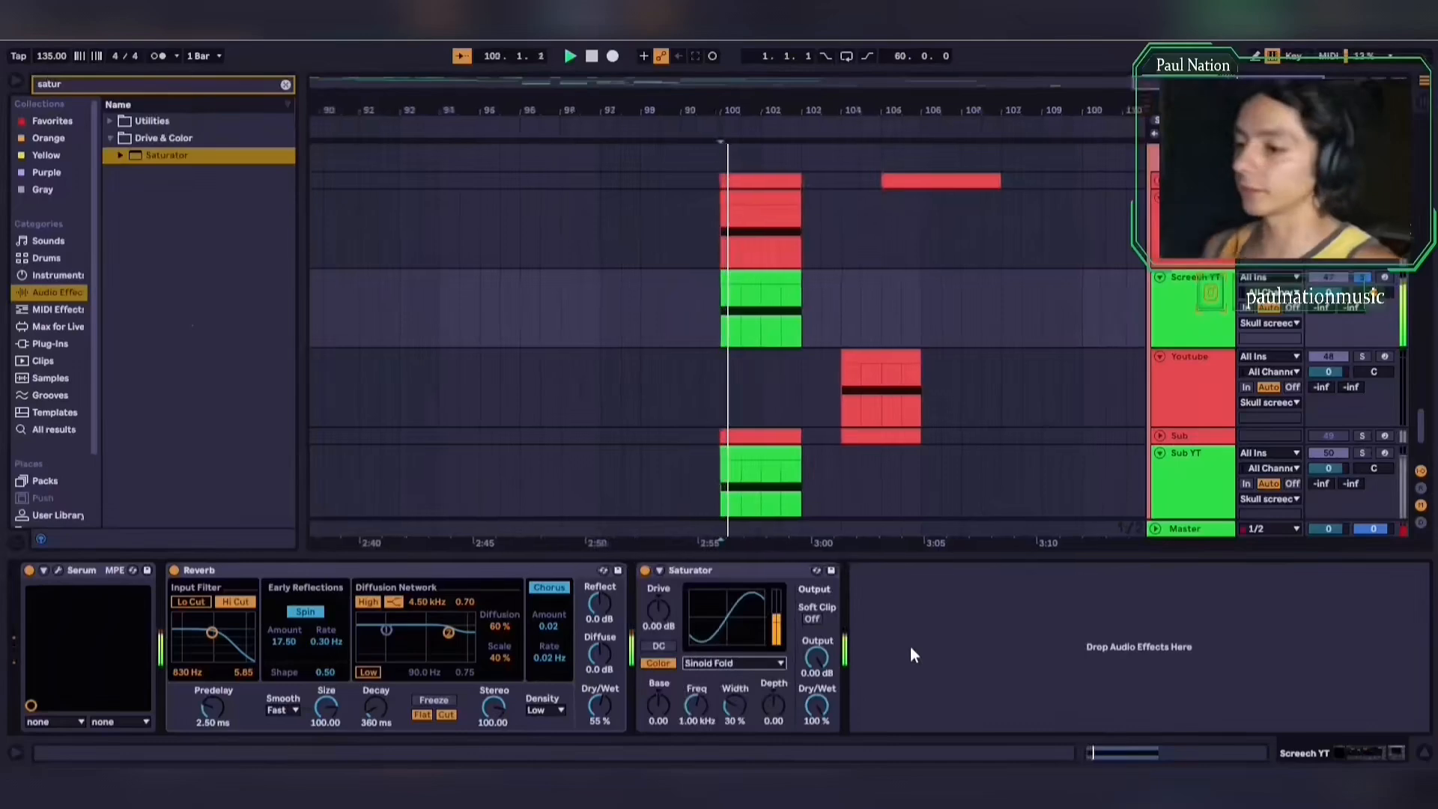
key("space")
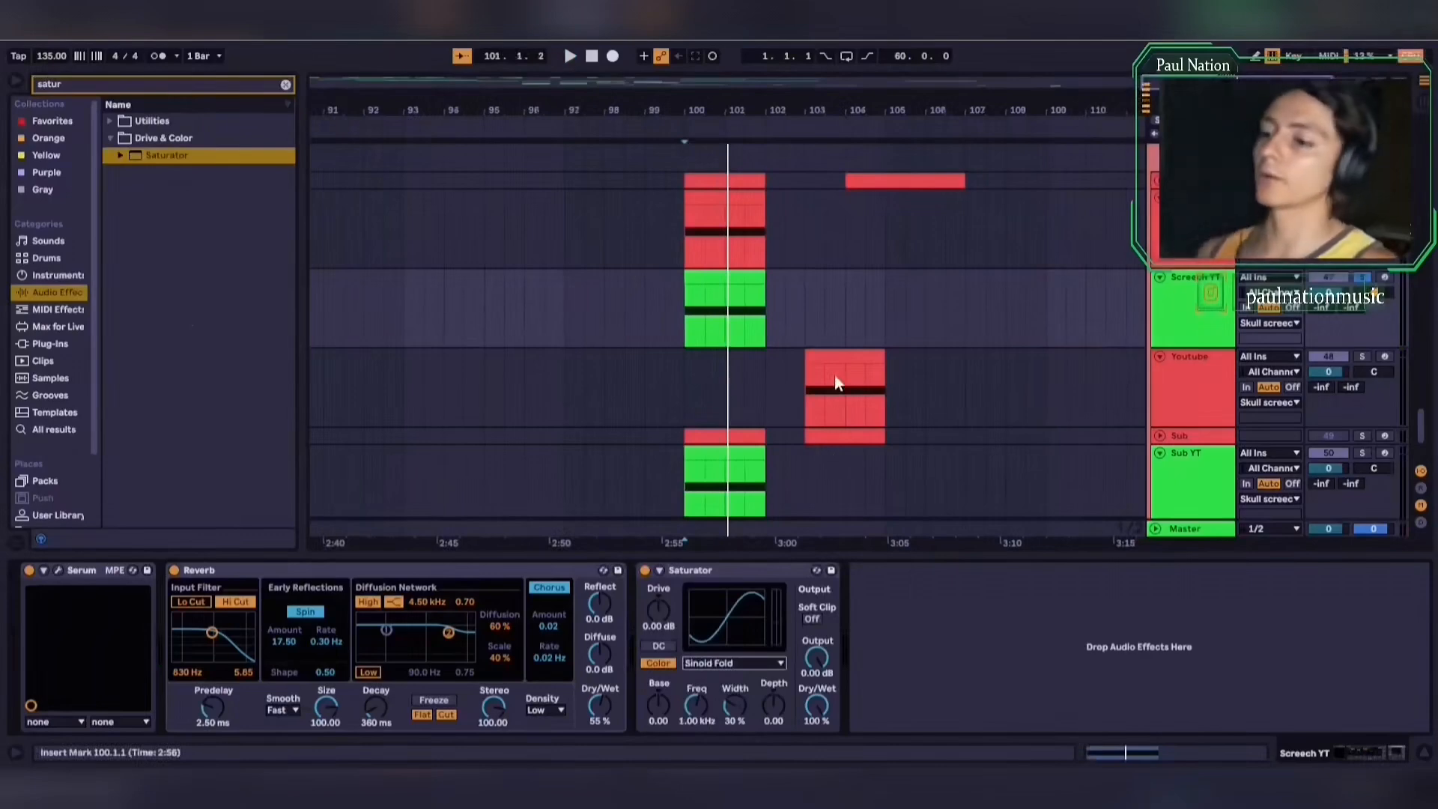
Add the OTT Multiband Dynamics preset after the Saturator on Screech YT
left_click(284, 84)
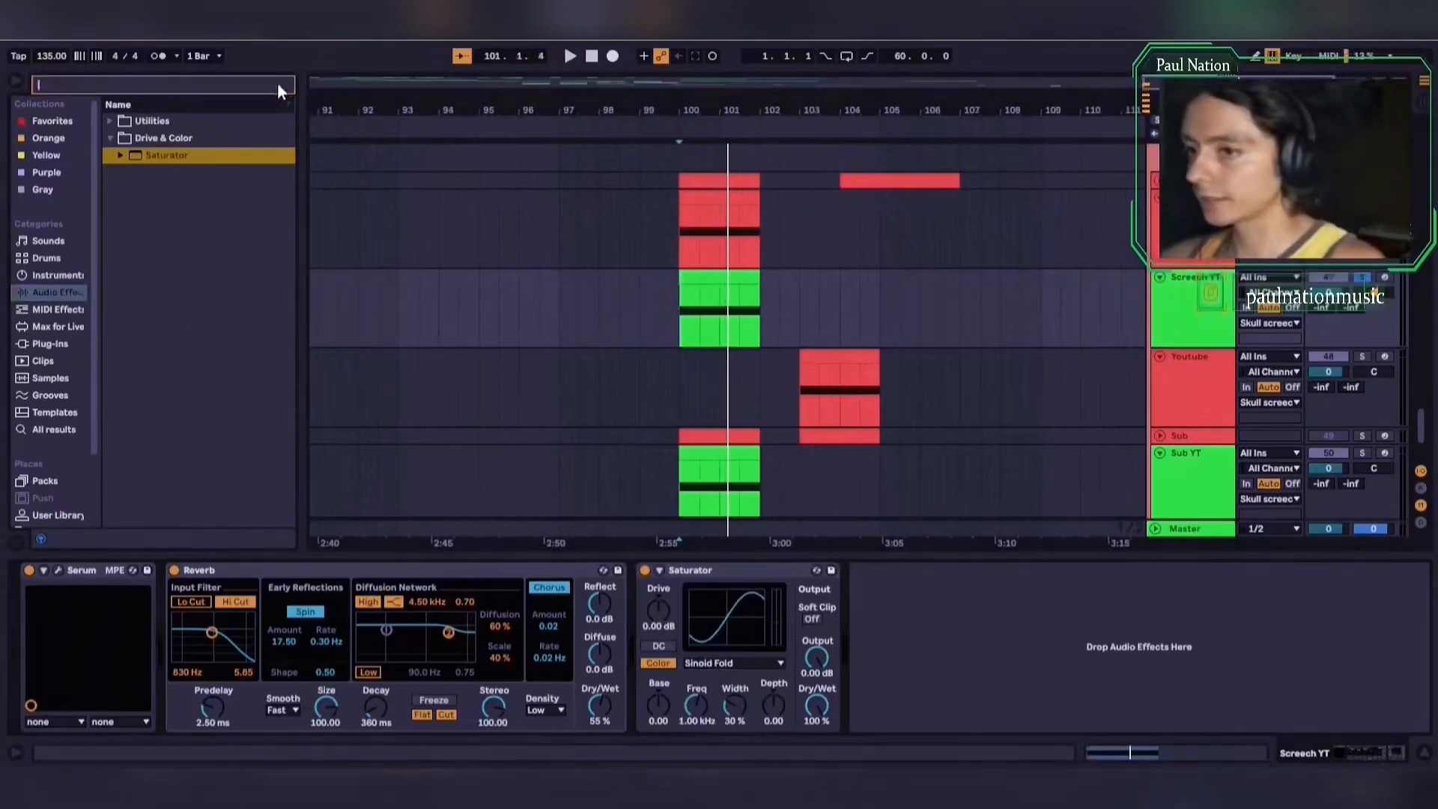
type("ott")
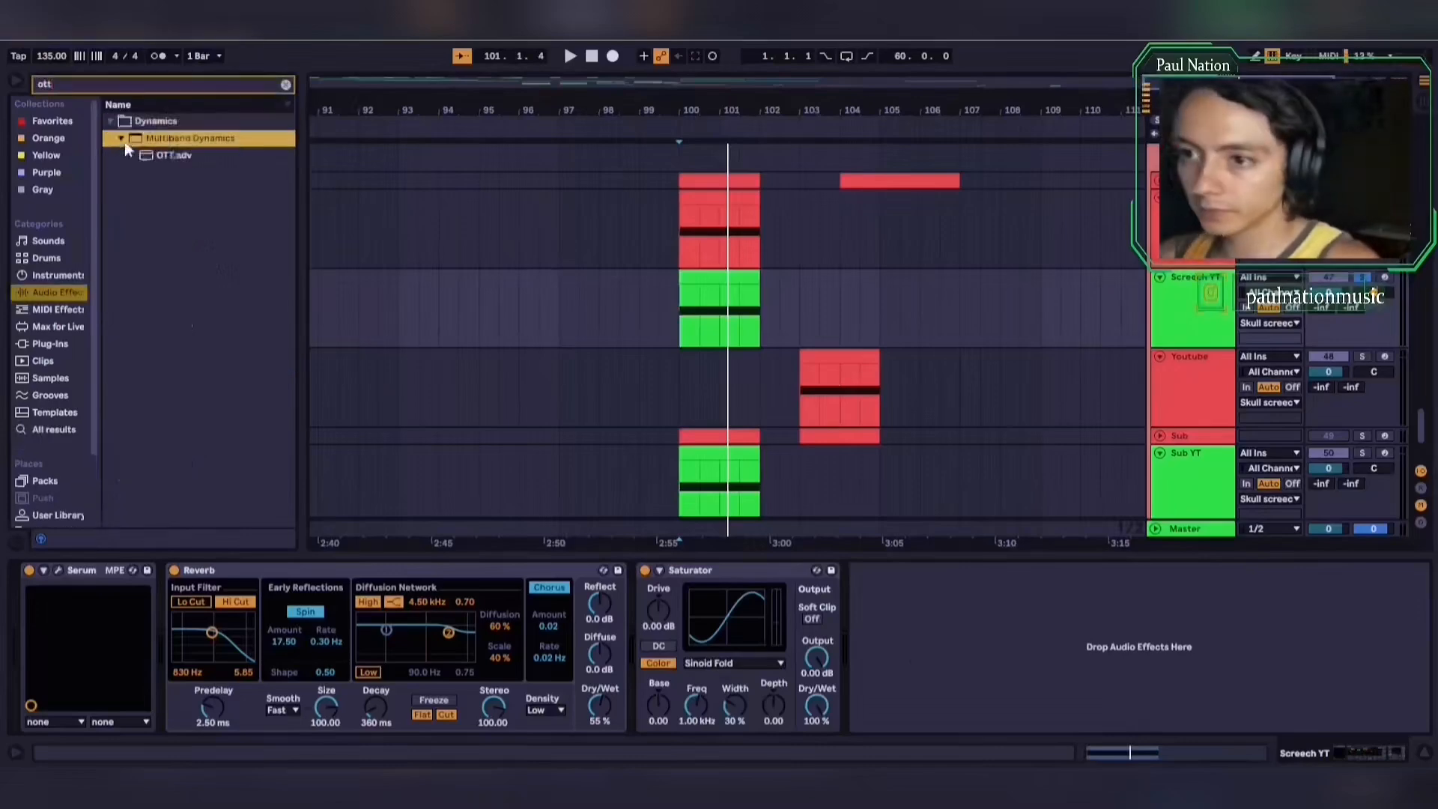
left_click_drag(174, 155, 973, 652)
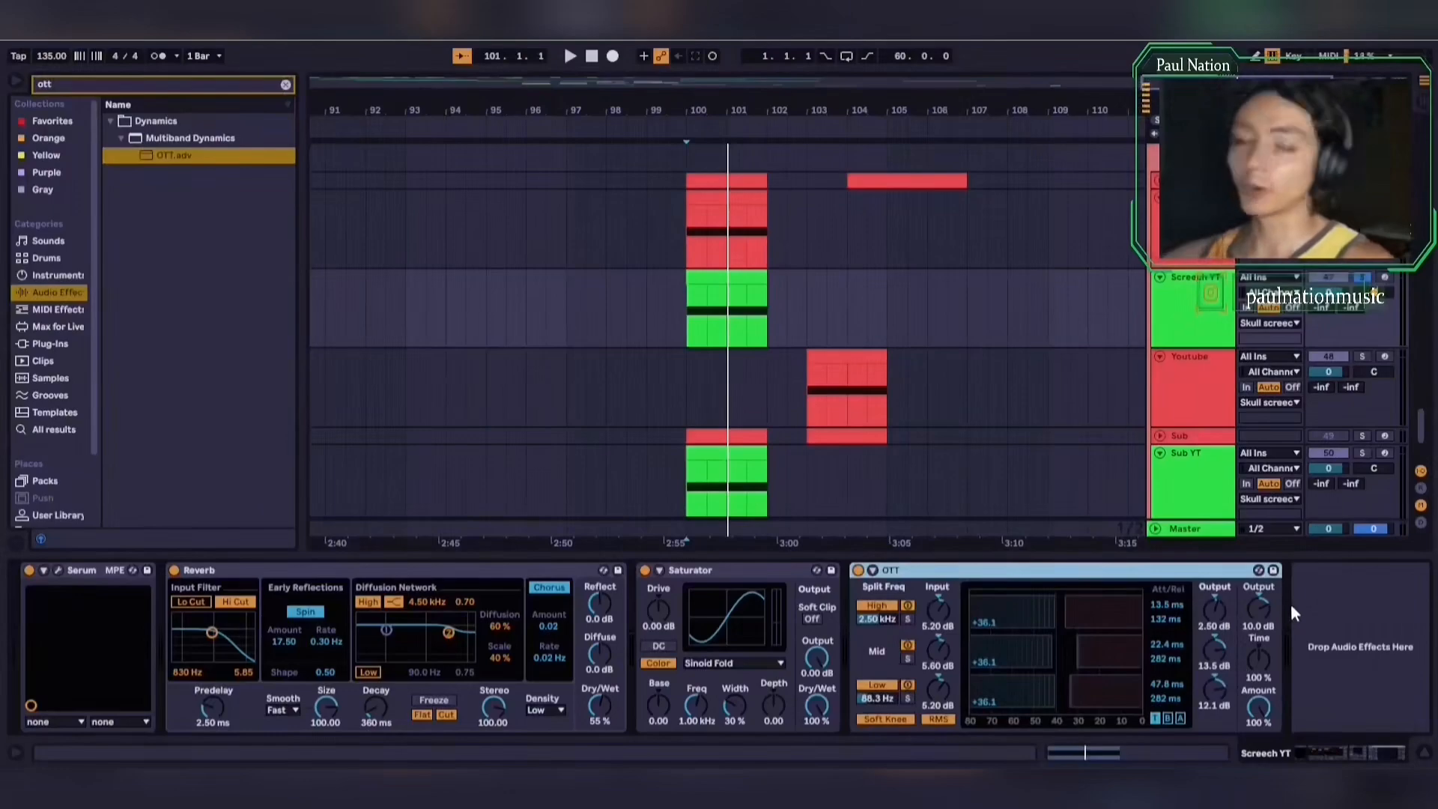
left_click(817, 473)
Add a Glue Compressor after OTT with a threshold of -13.7 dB and a makeup gain of 3.49 dB, checking it during playback
left_click(285, 85)
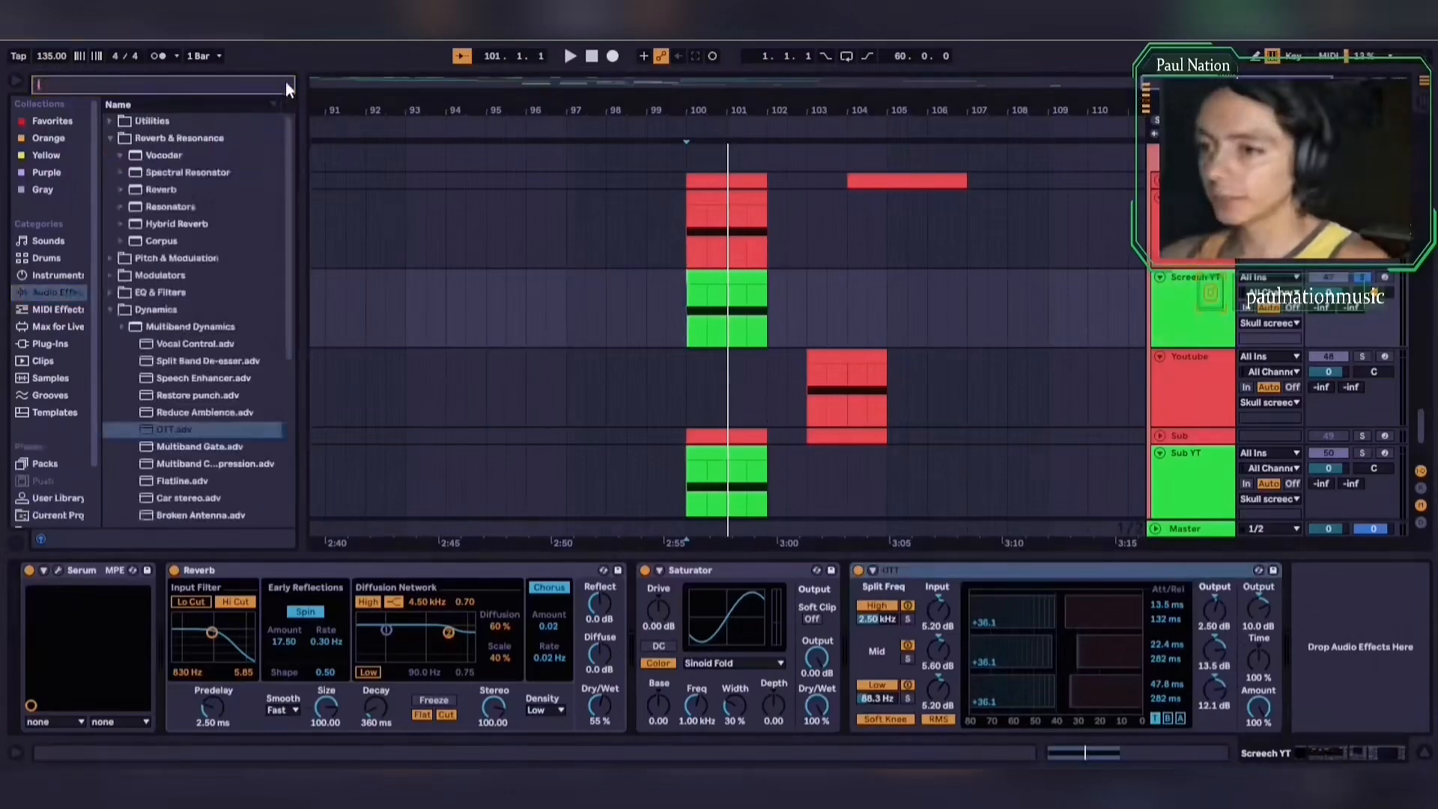
type("glue")
left_click_drag(179, 155, 1342, 618)
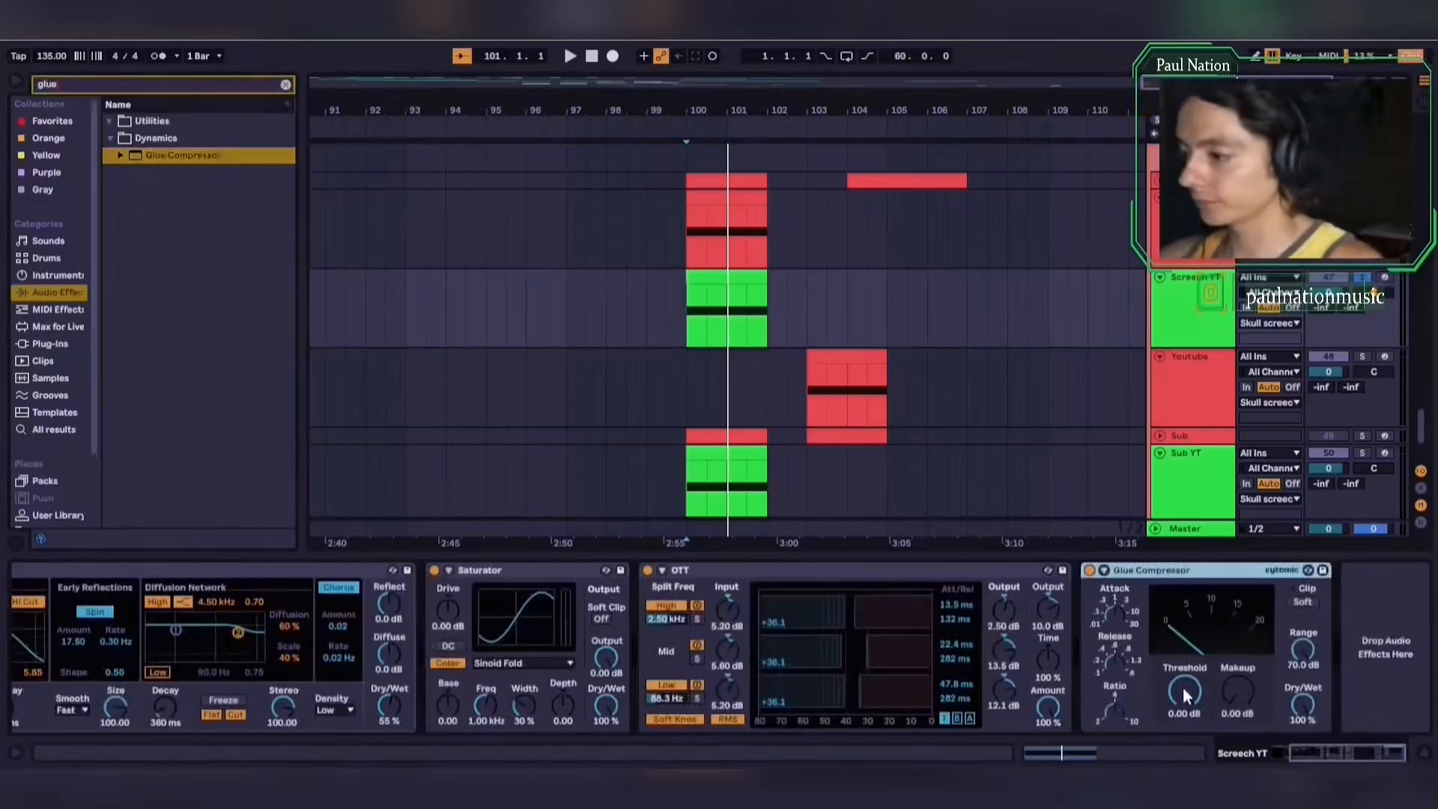
left_click_drag(1183, 685, 1231, 679)
key("space")
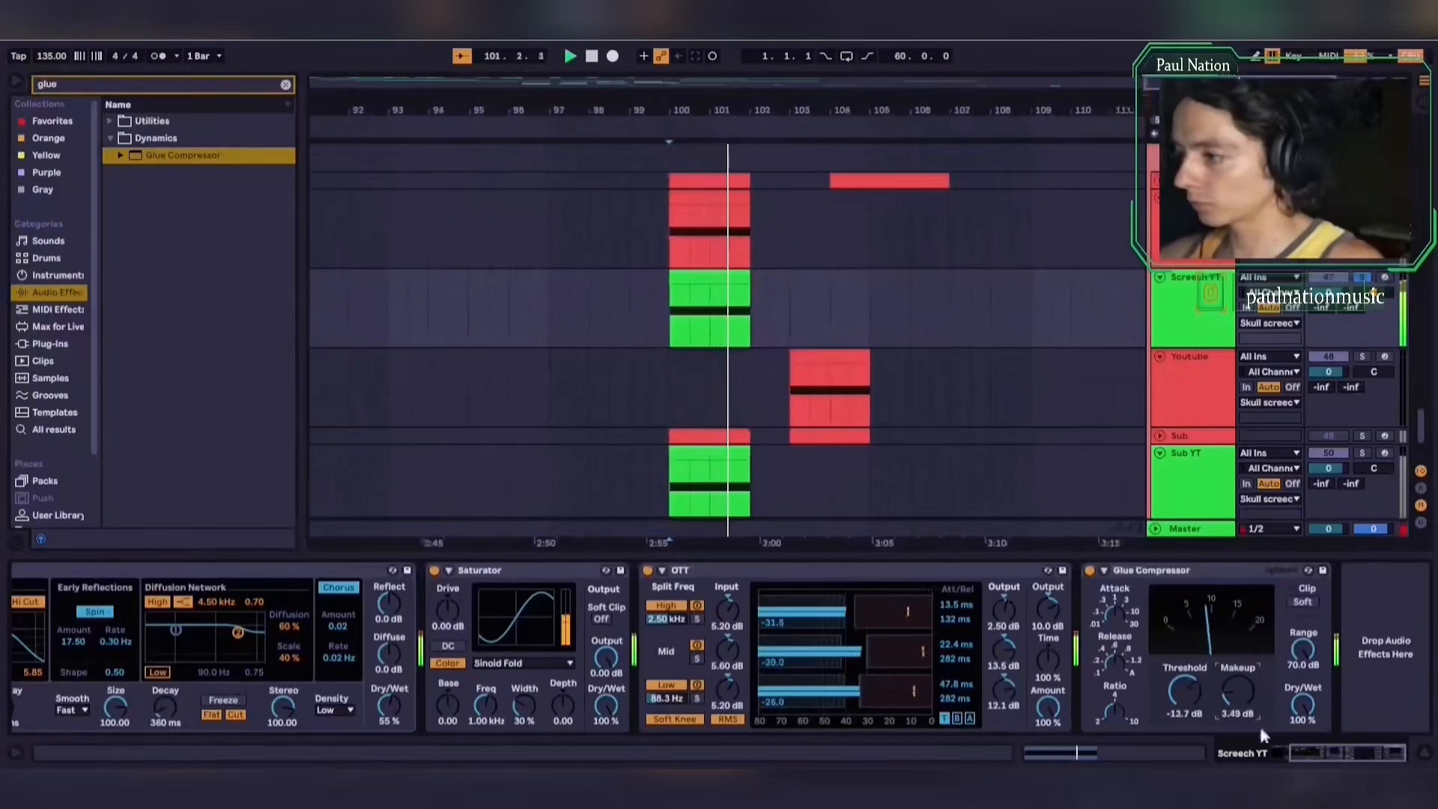
key("space")
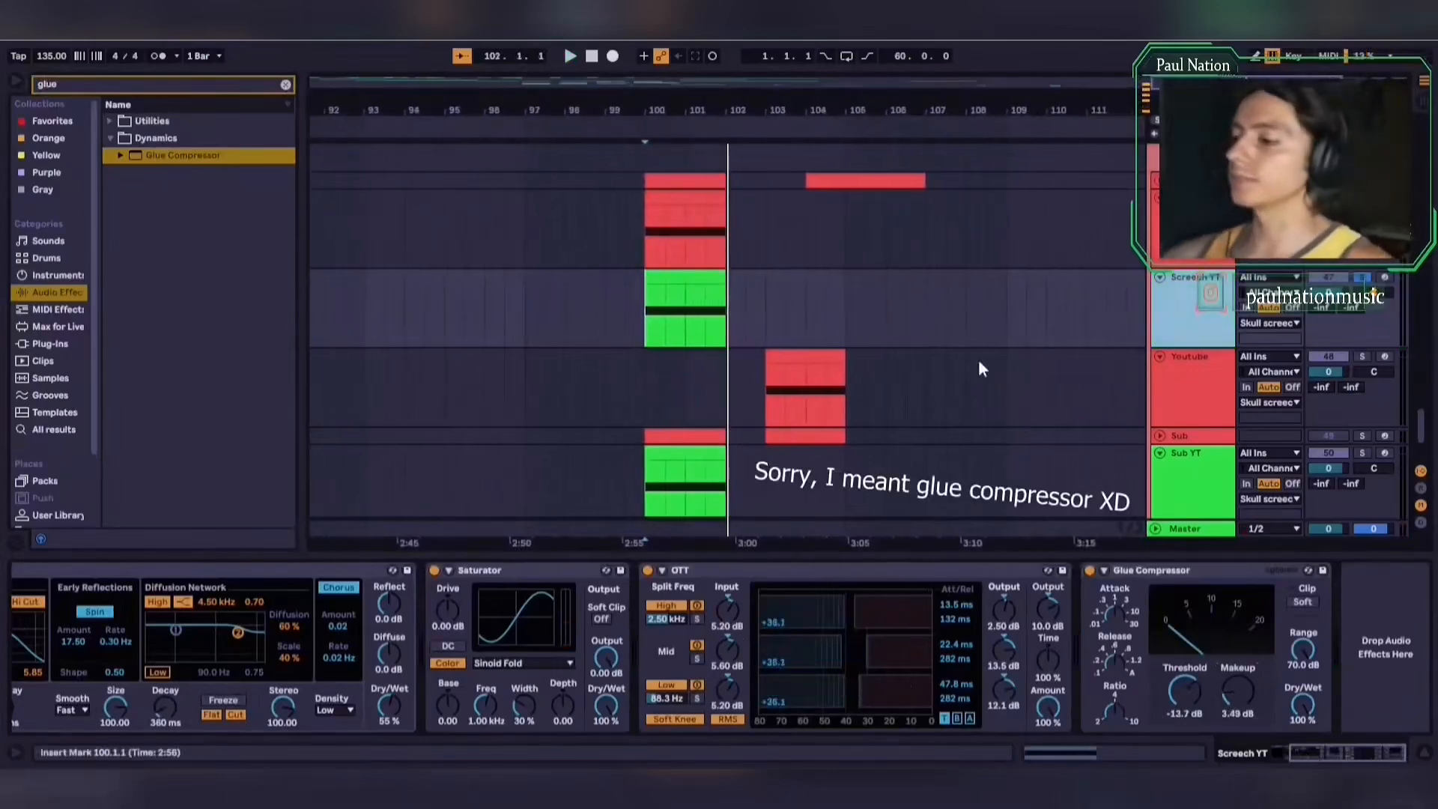
Turn on soft clipping in the Screech YT Glue Compressor and play the result back
left_click(1302, 603)
key("space")
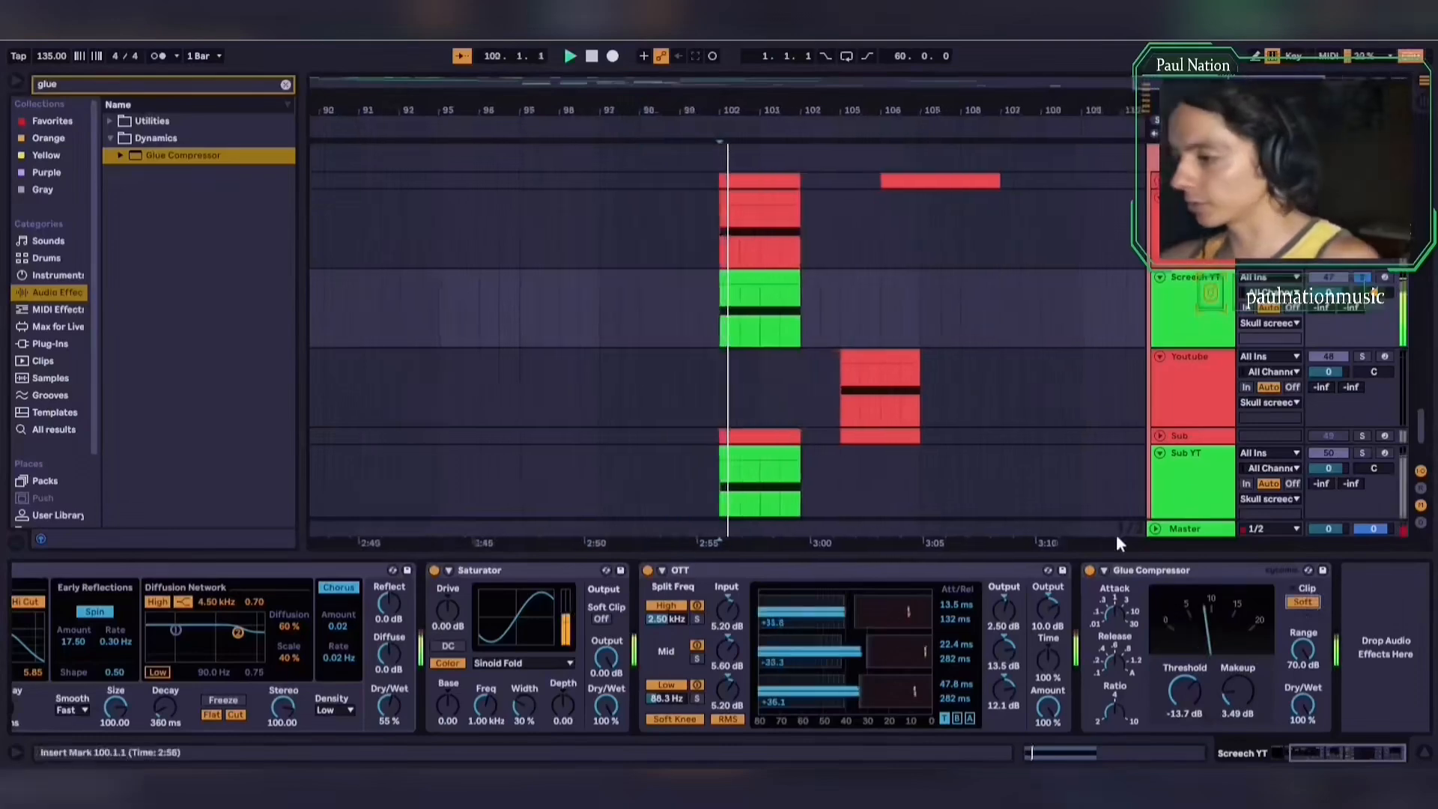
key("space")
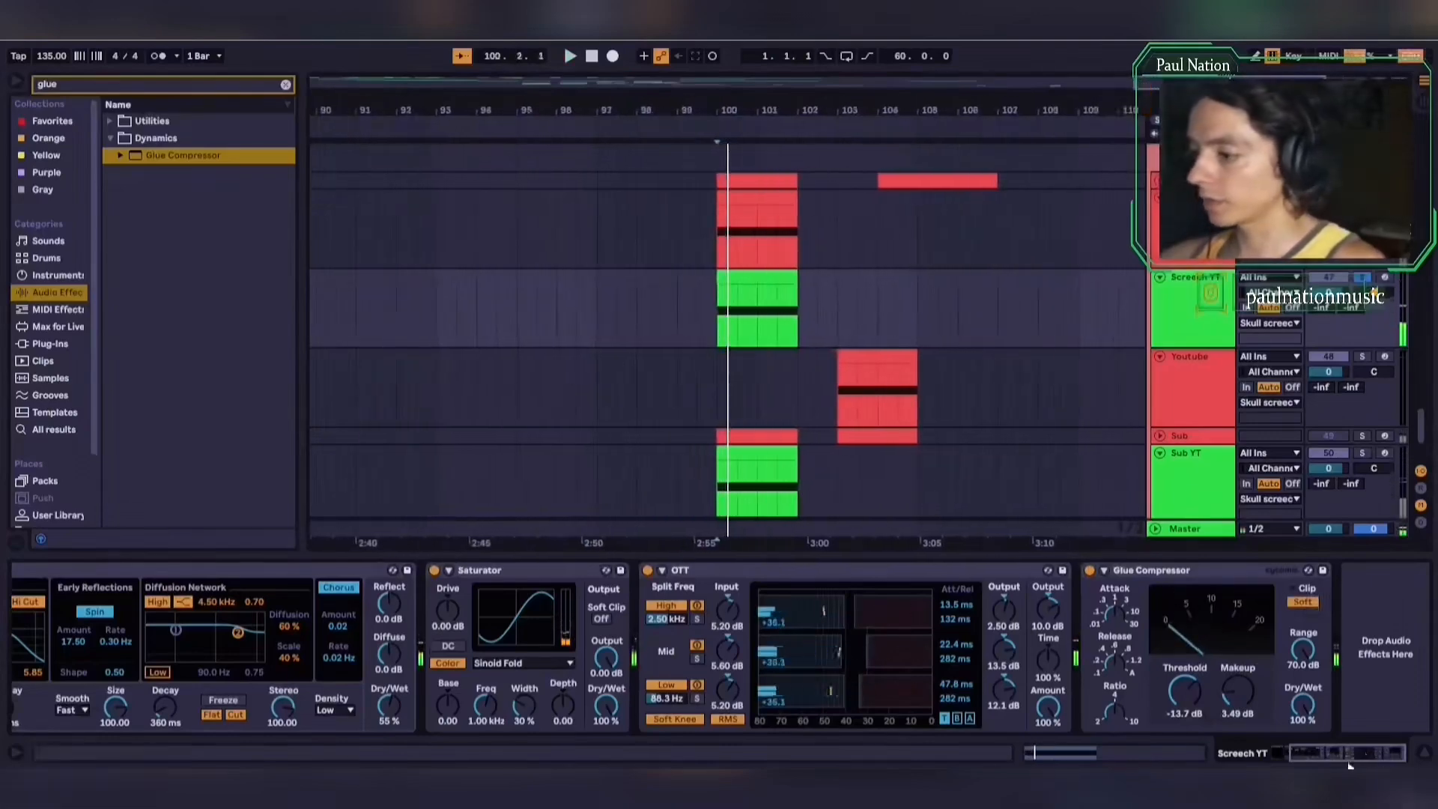
Add EQ Eight after the Glue Compressor, boost its third band in the upper mids, and set the fourth band to 4.74 kHz and 4.09 dB
left_click(285, 84)
type("eq")
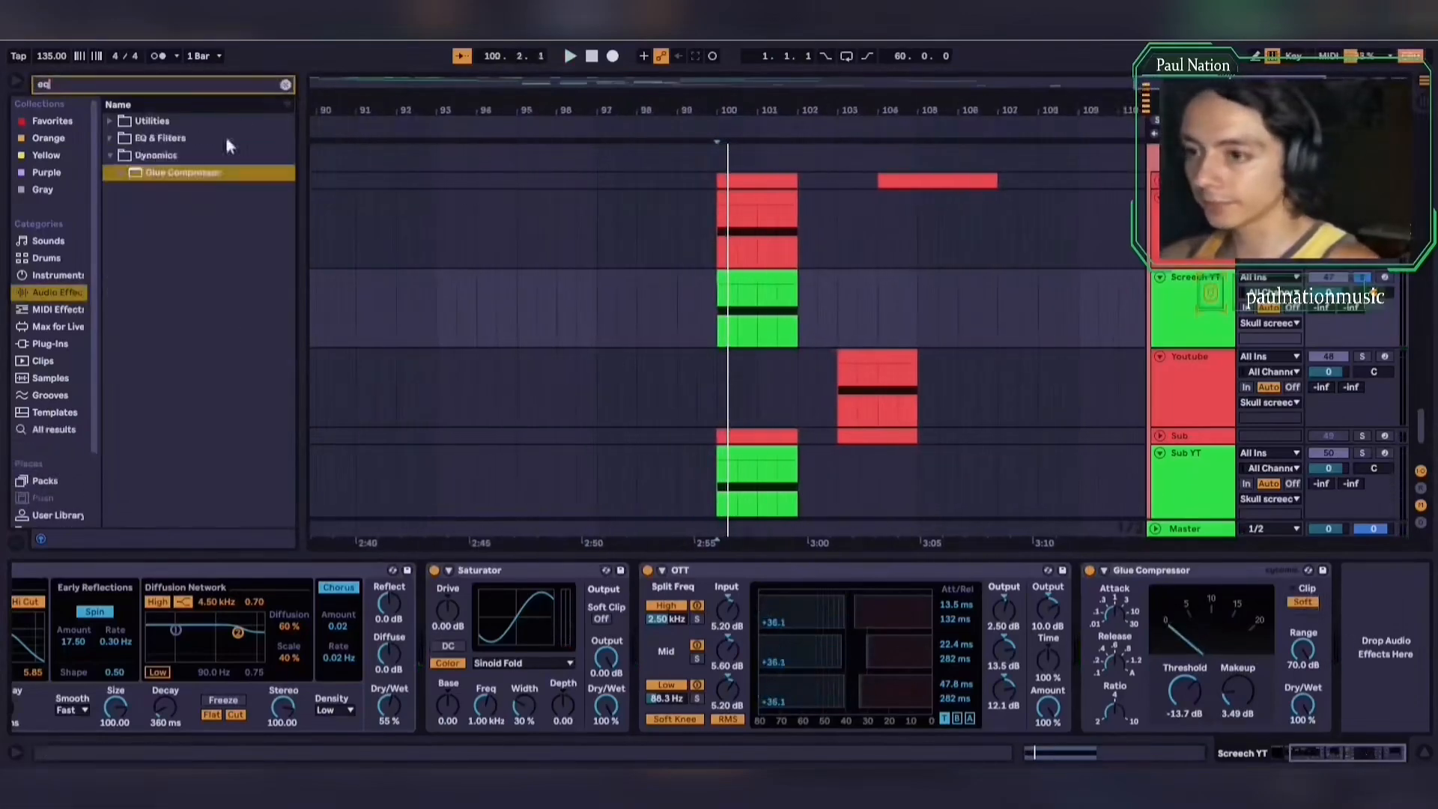
double_click(157, 172)
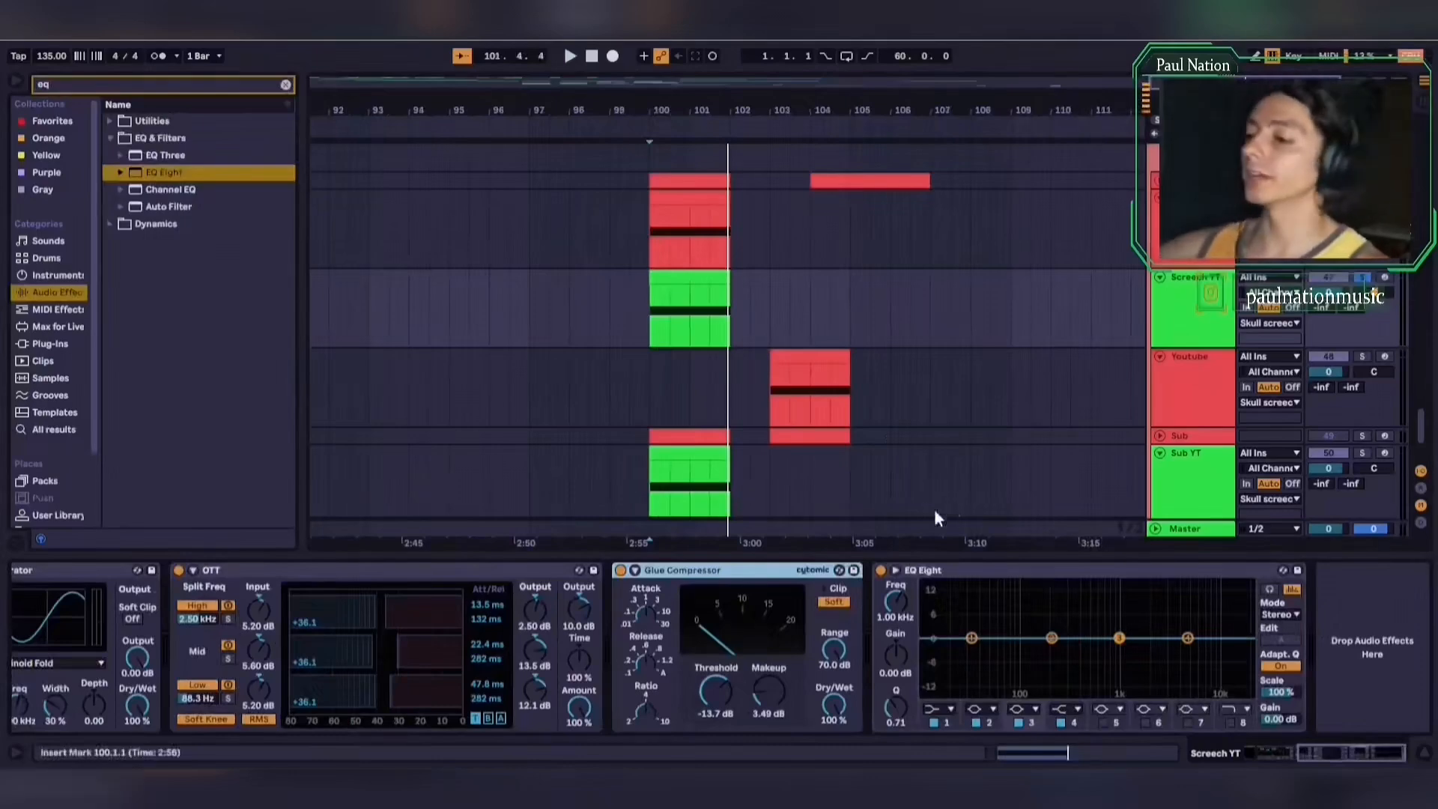
left_click_drag(1126, 642, 1184, 624)
key("space")
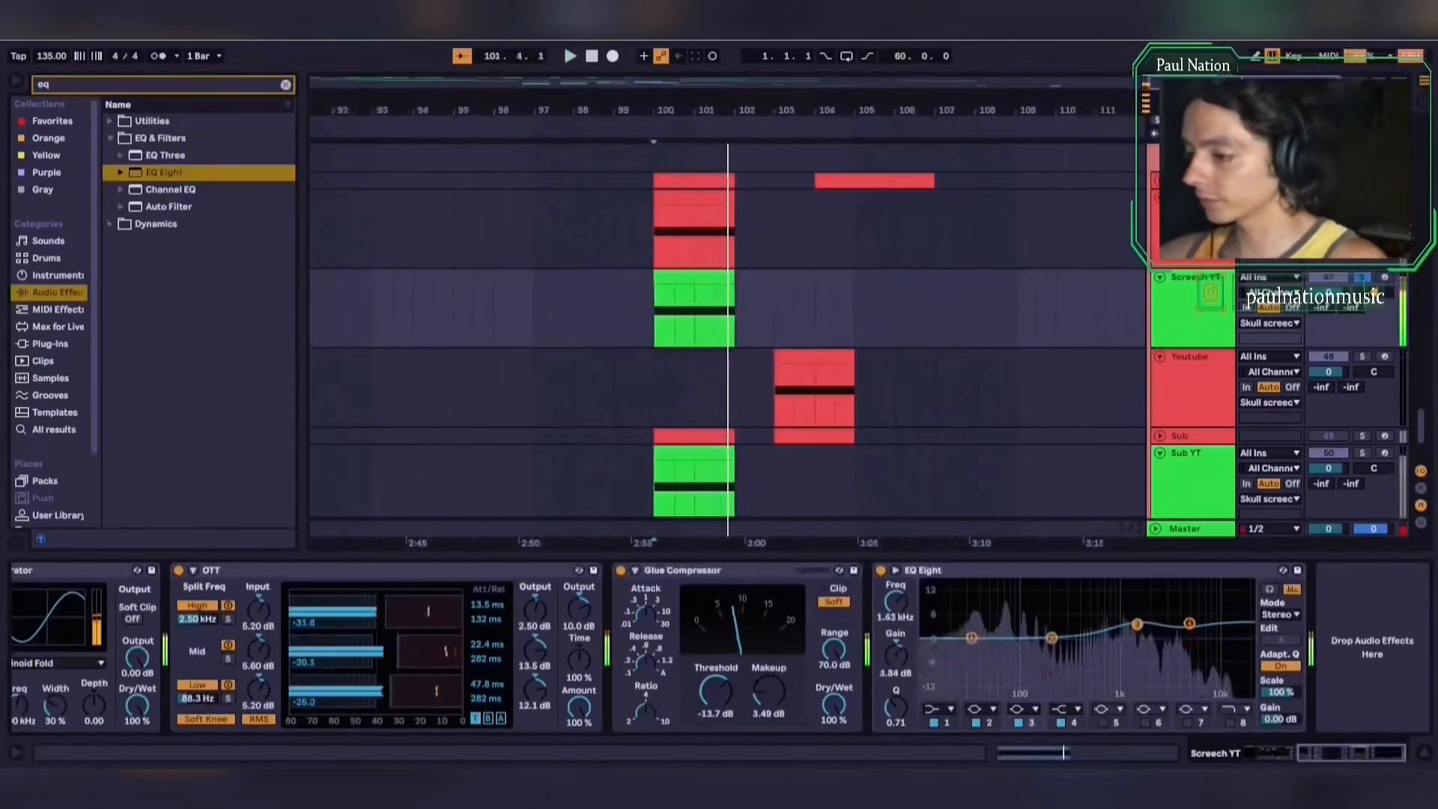
key("space")
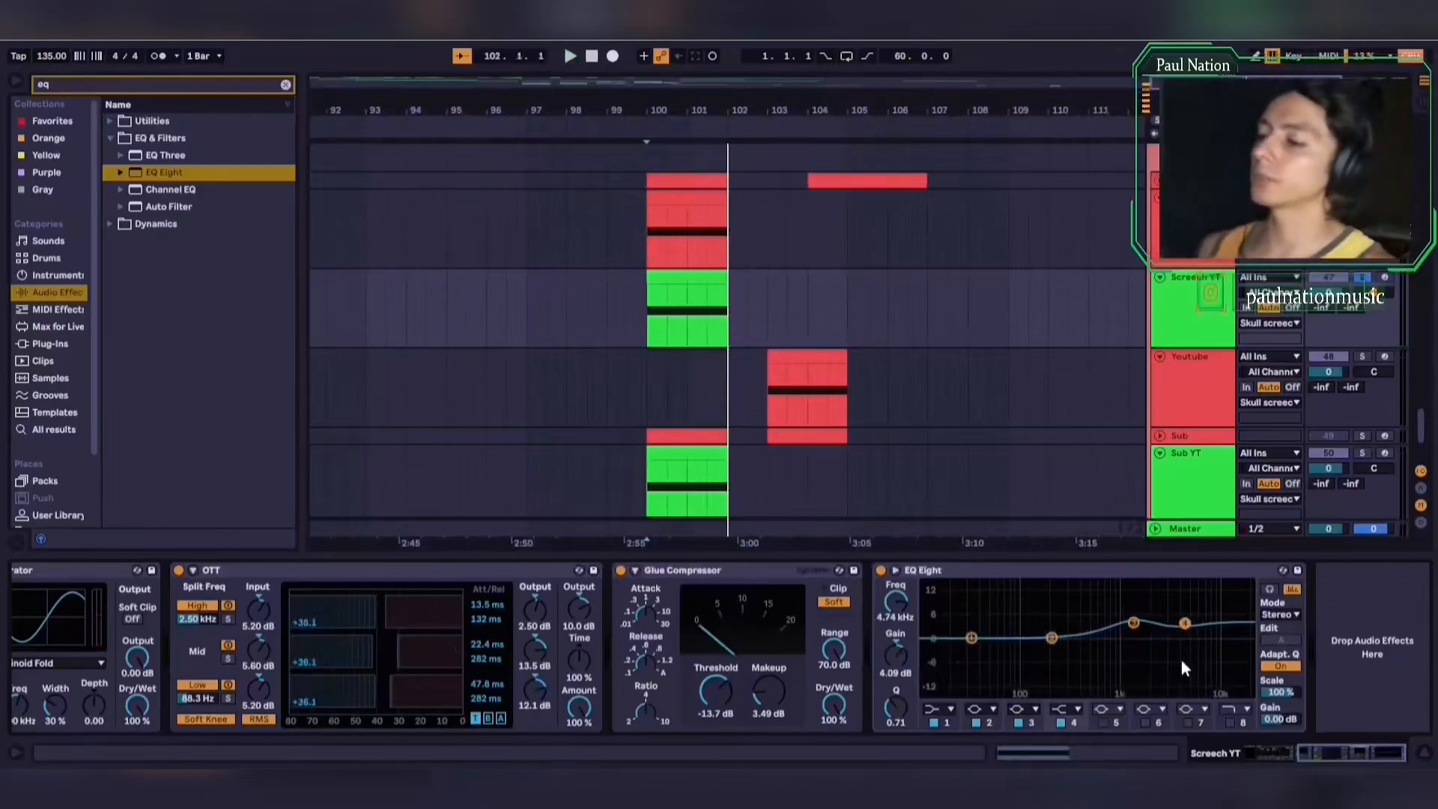
key("space")
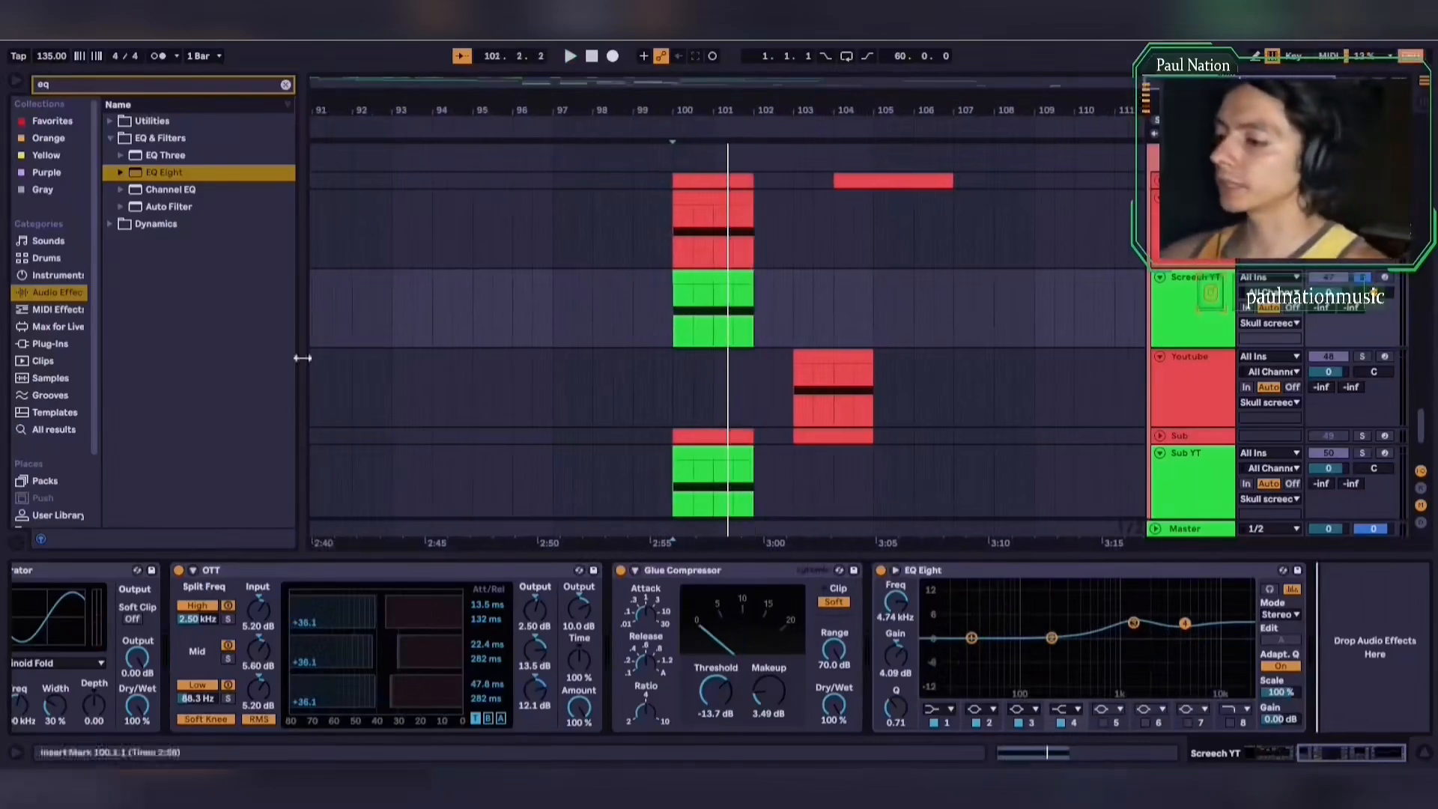
Add a second Glue Compressor after EQ Eight on Screech YT and turn on its soft clipping
key("BackSpace")
key("BackSpace")
type("glue")
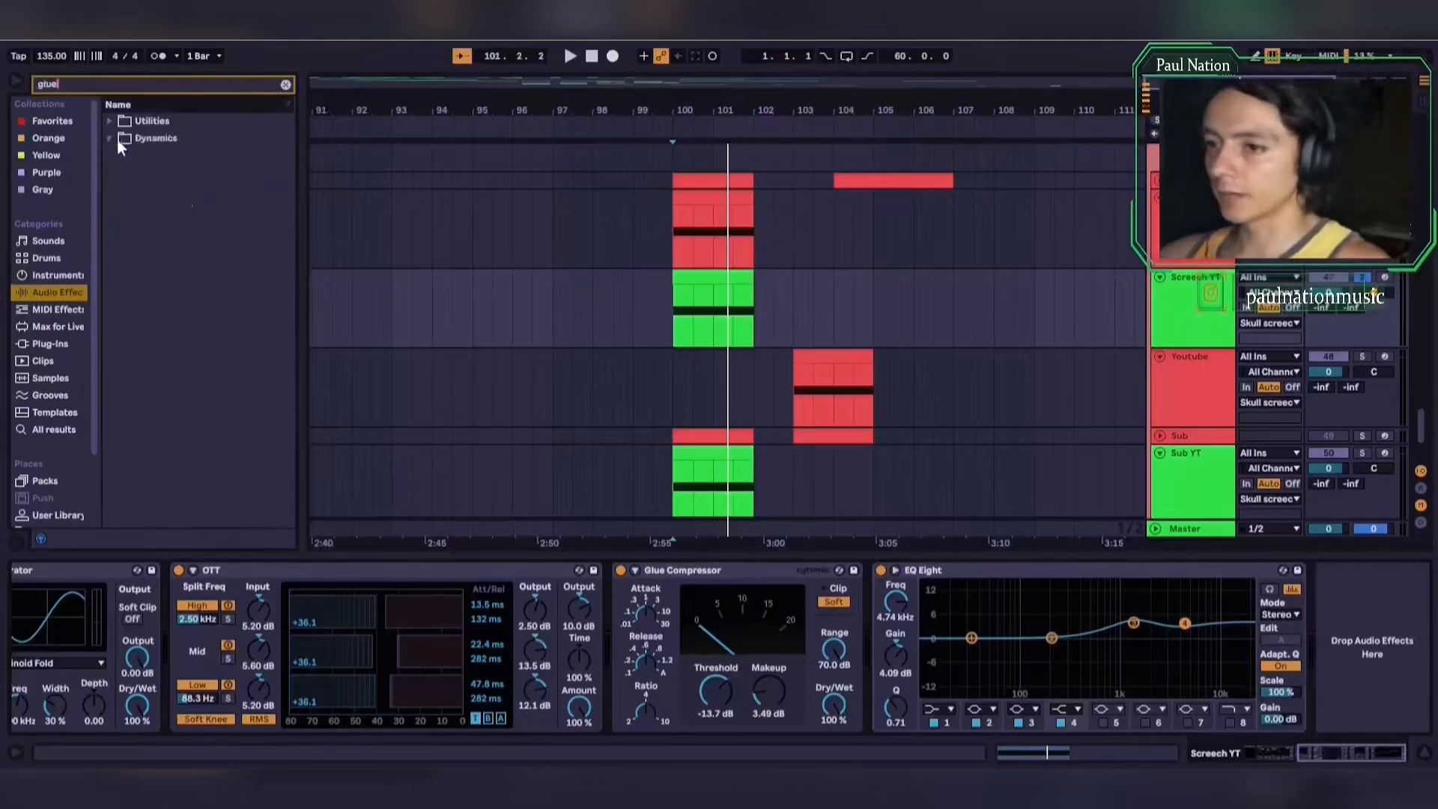
left_click(116, 140)
left_click(169, 154)
left_click_drag(169, 154, 1368, 679)
left_click(1302, 604)
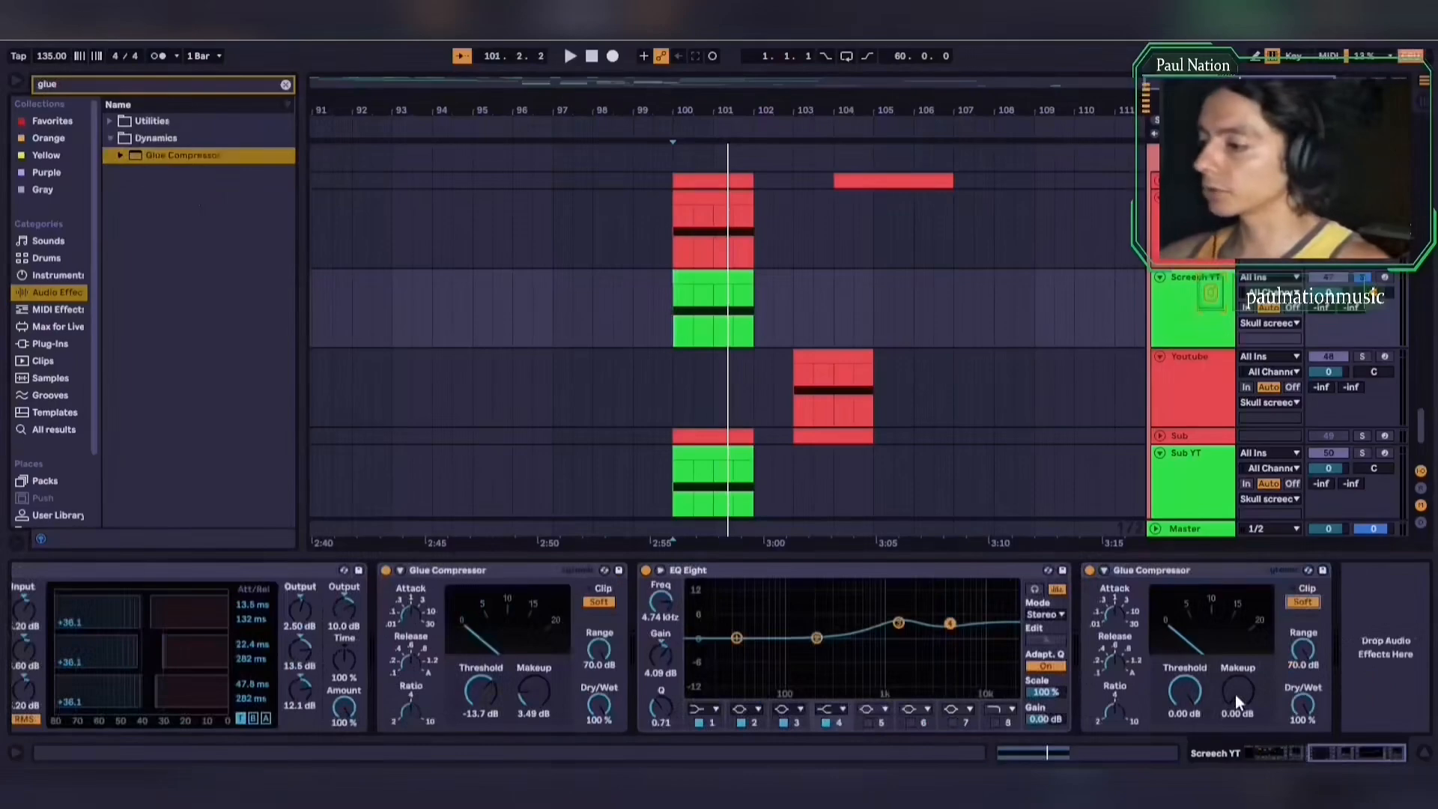
Set the second Glue Compressor's makeup gain to 5.56 dB while listening to the screech
left_click_drag(1234, 694, 1234, 664)
key("space")
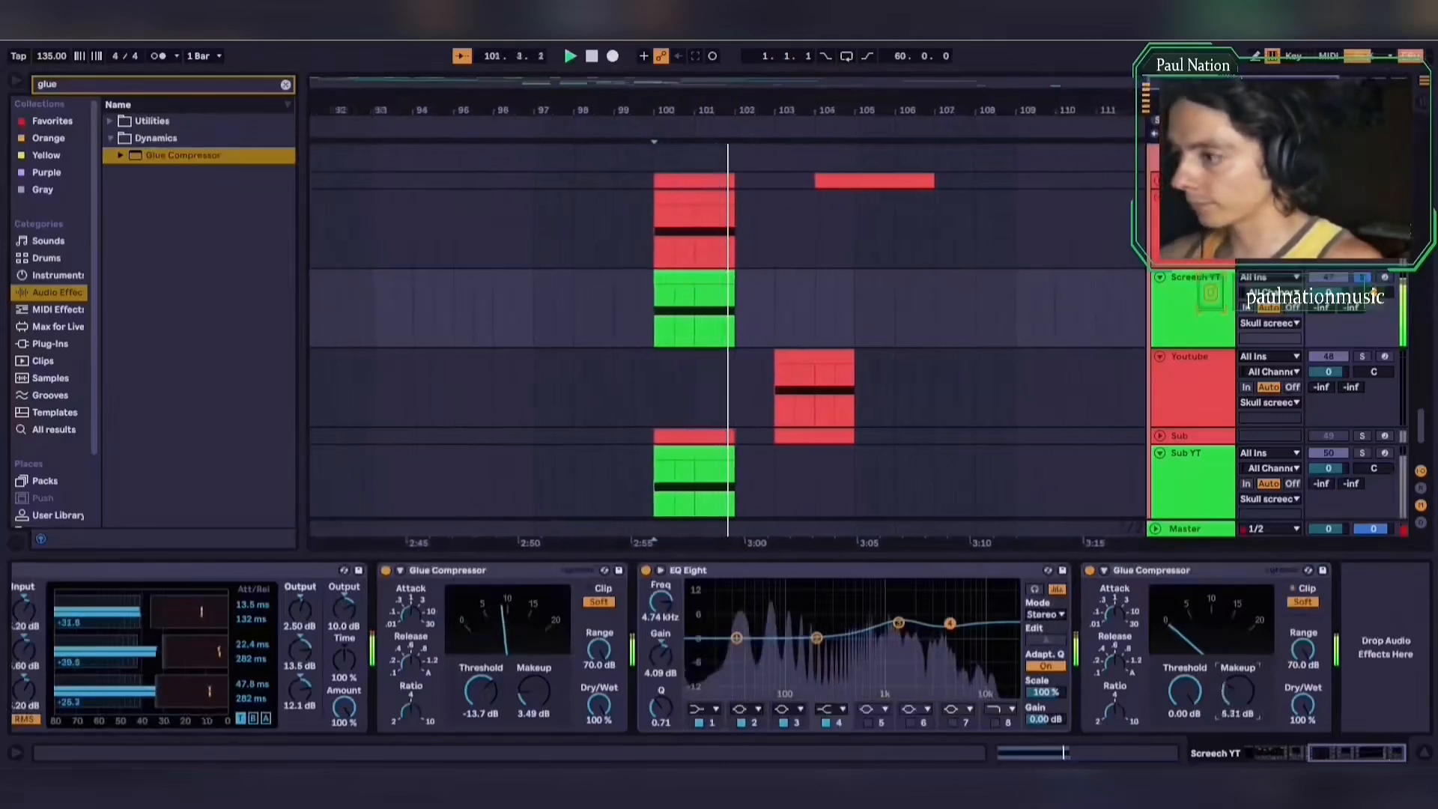
key("space")
Solo the Sub YT track alongside Screech YT and play both layers together
scroll(981, 346, "down", 2)
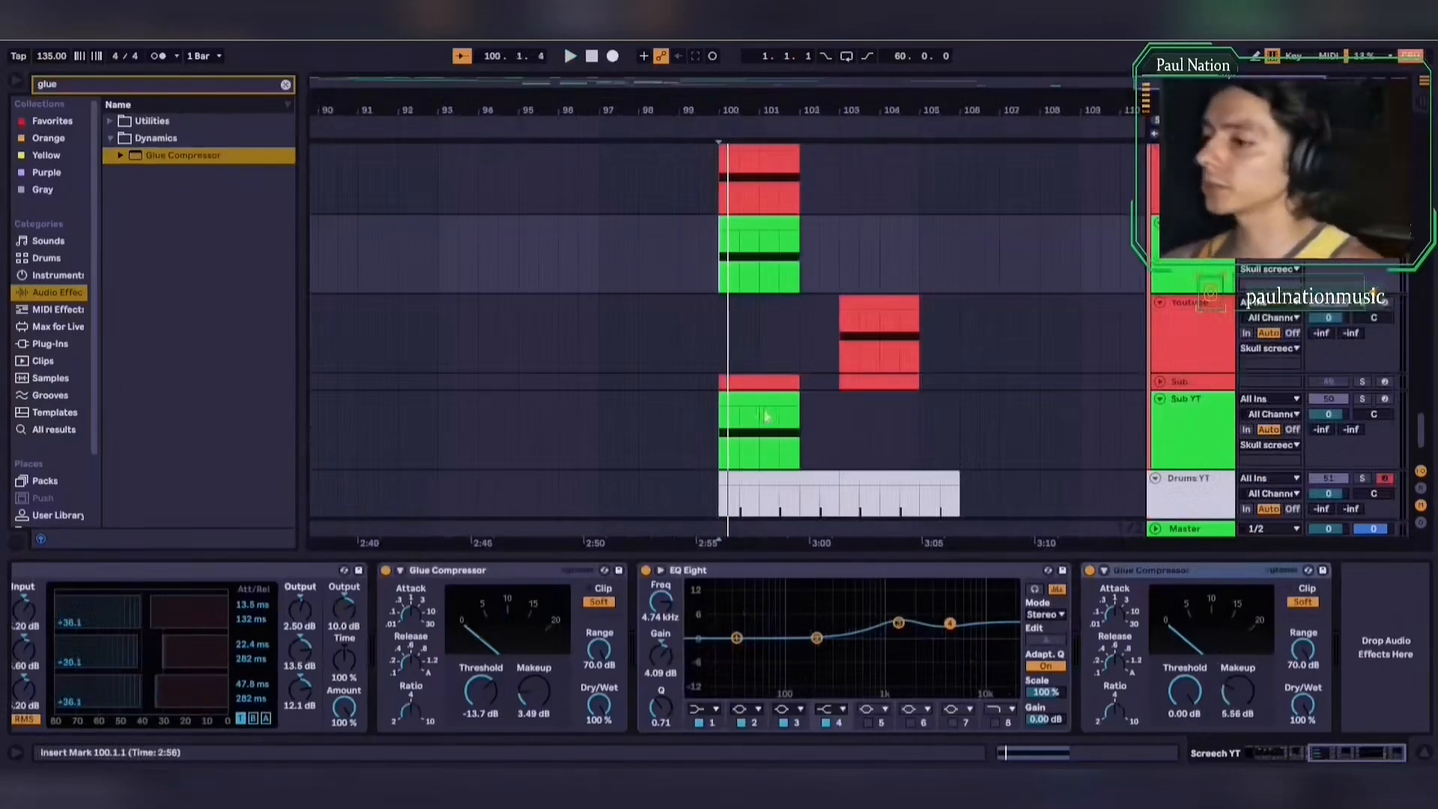
left_click(1362, 399)
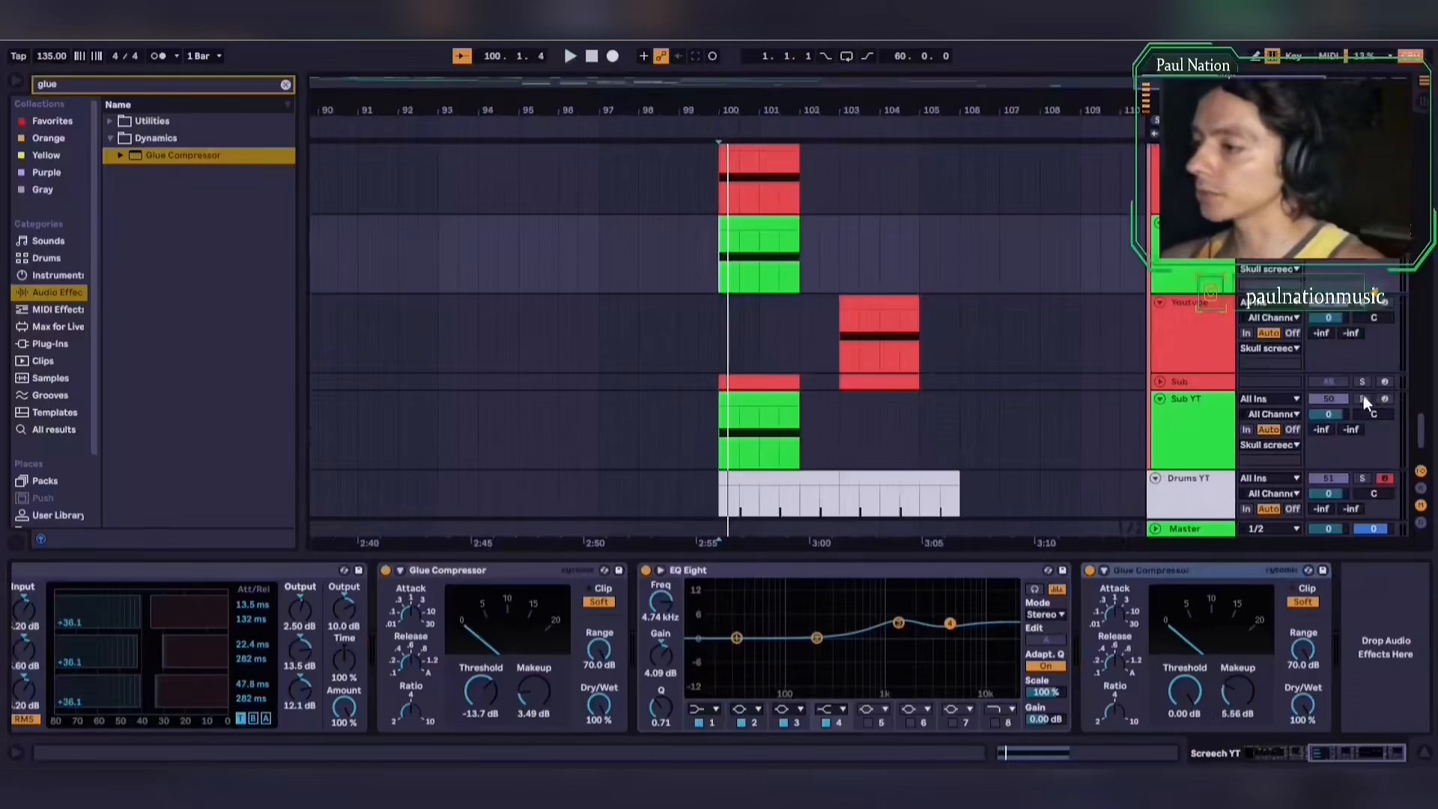
key("space")
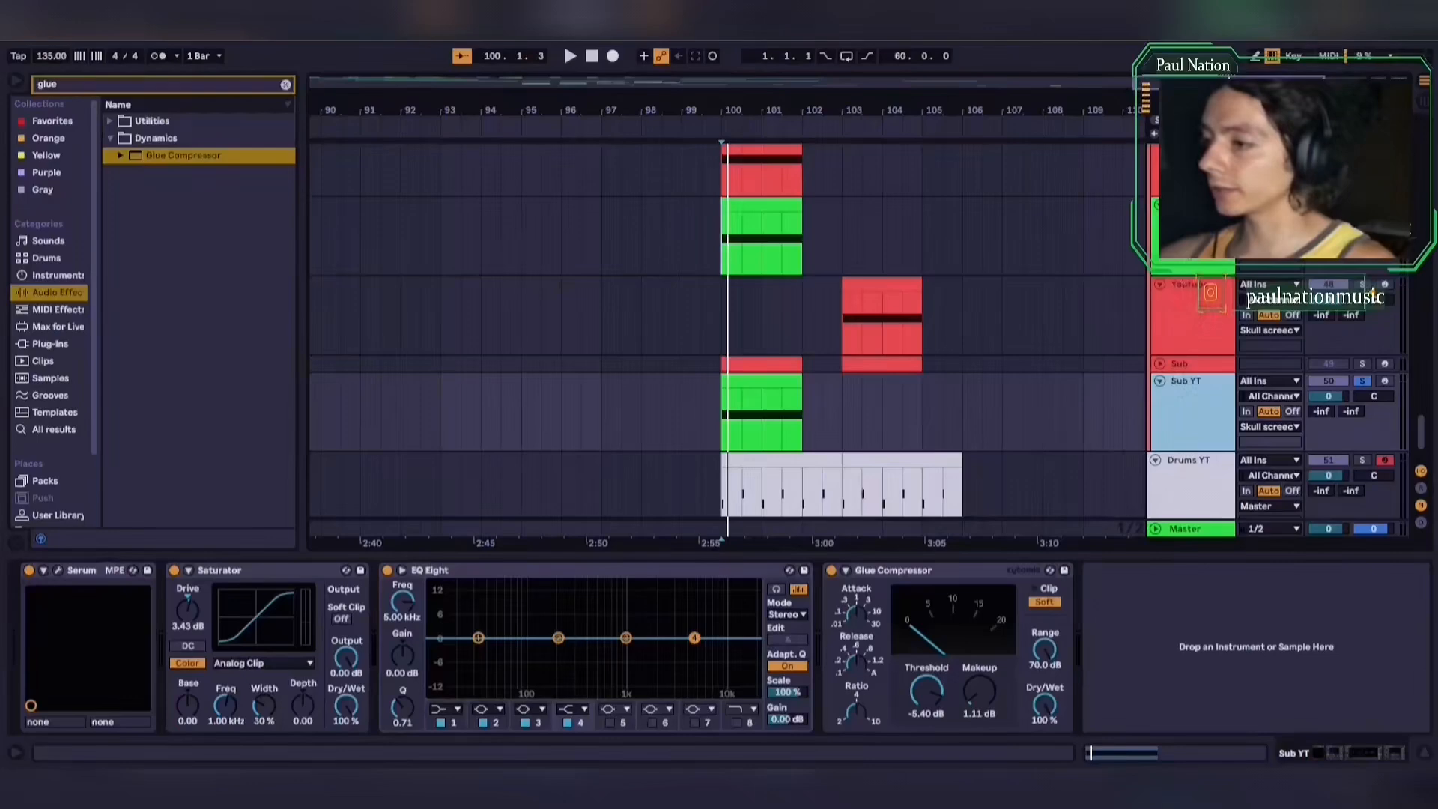
Group the Screech YT and Sub YT tracks and solo the new group
key("Up")
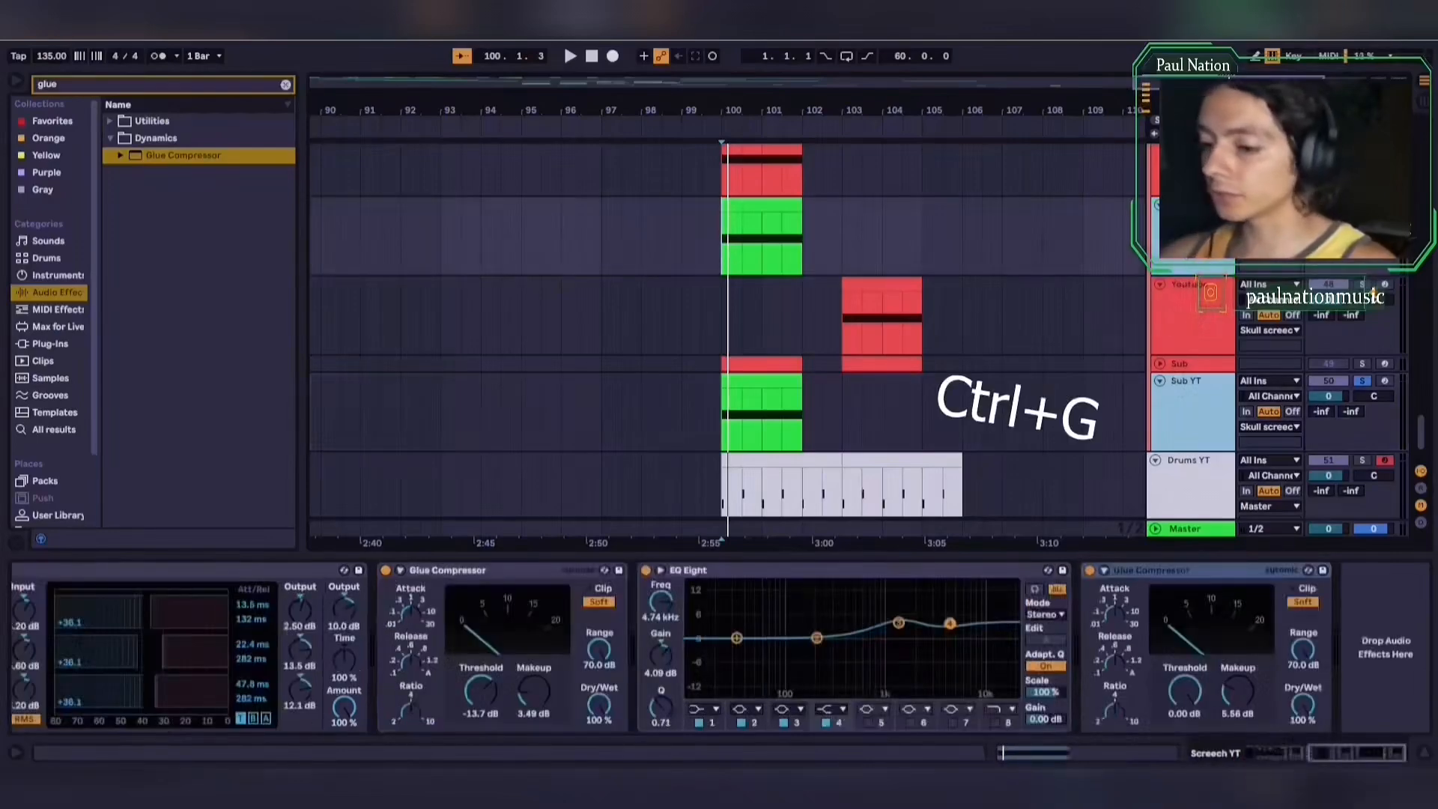
key("ctrl+g")
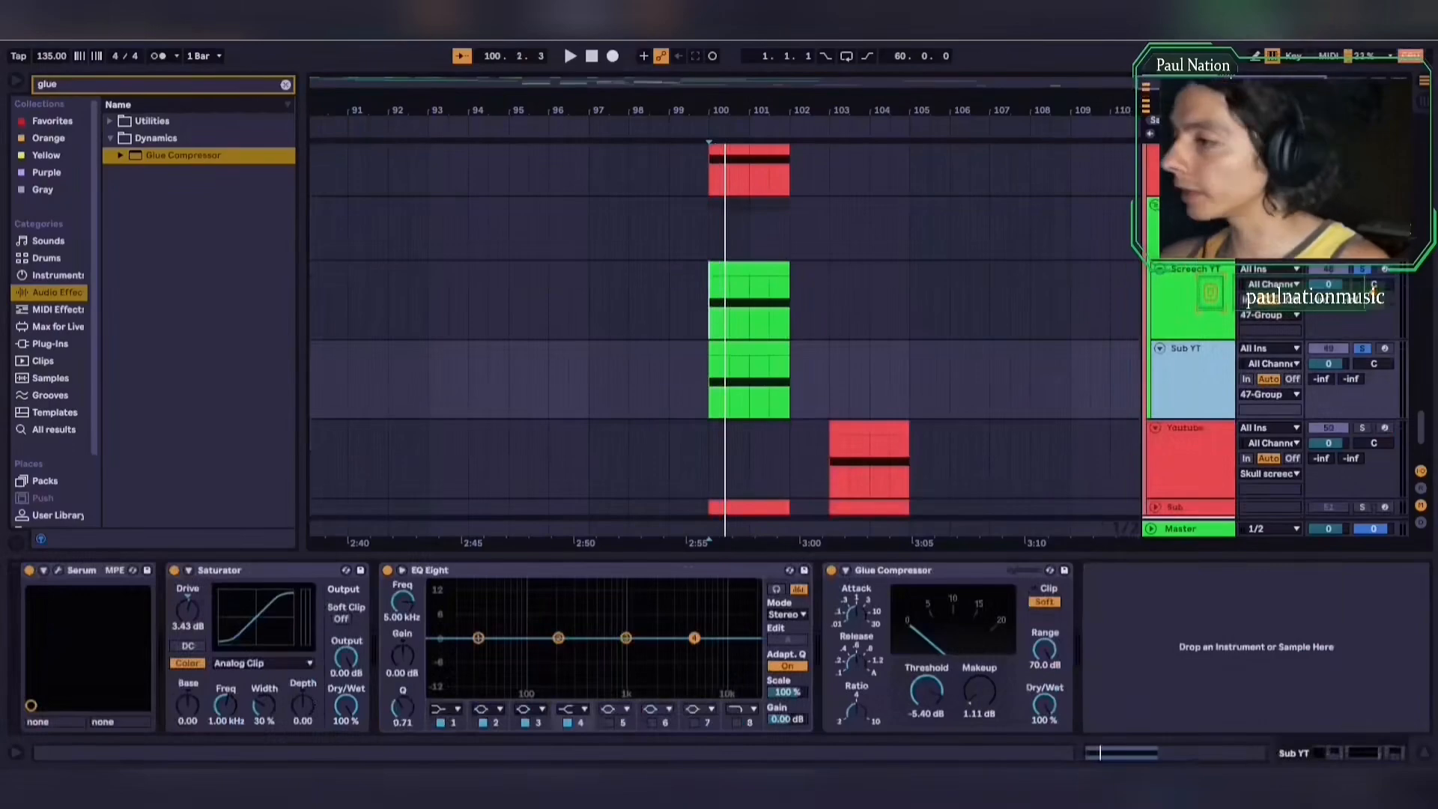
left_click(1361, 204)
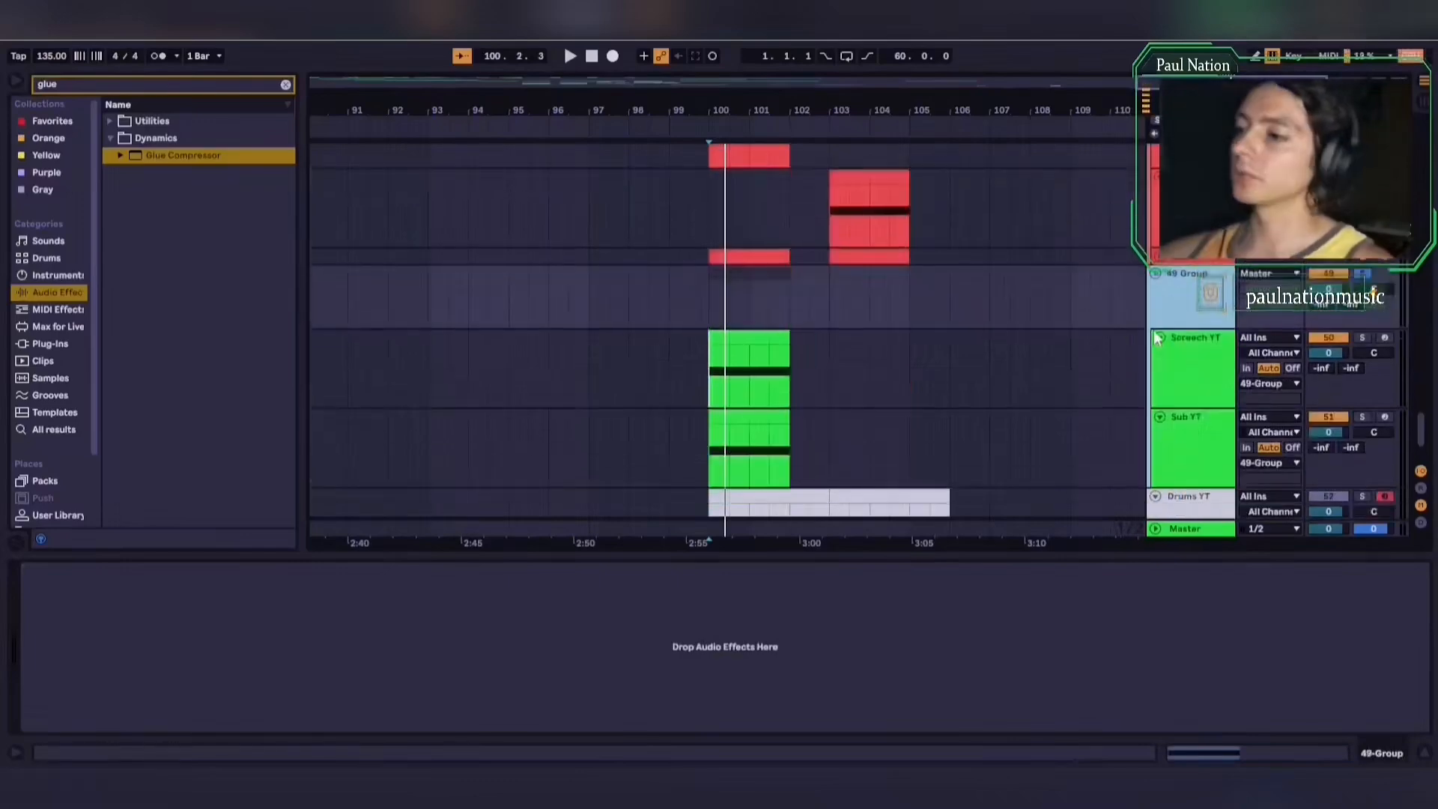
Add EQ Eight to the group and set its first band to 107 Hz and -4.09 dB while playing the bass
scroll(1157, 339, "down", 2)
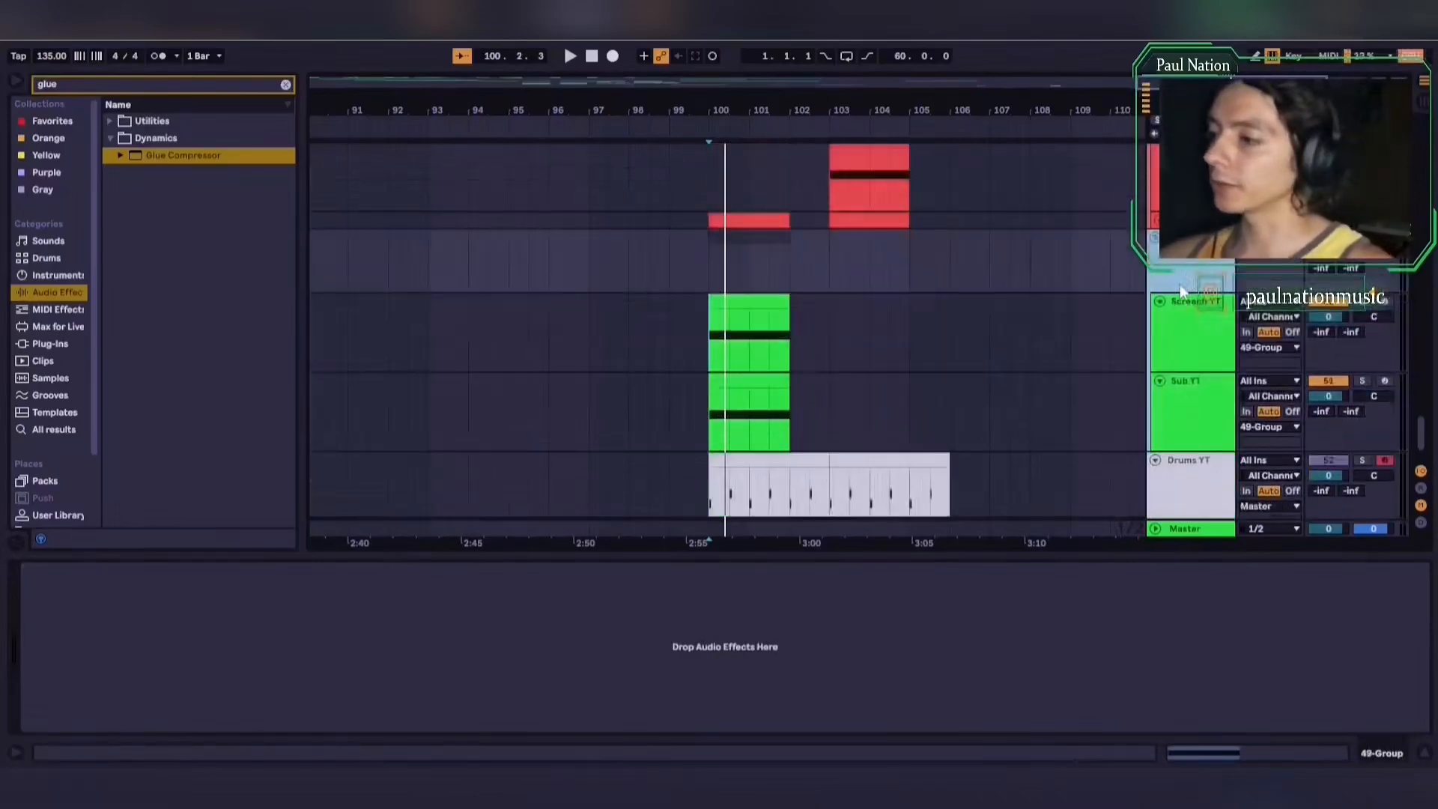
scroll(1177, 343, "up", 2)
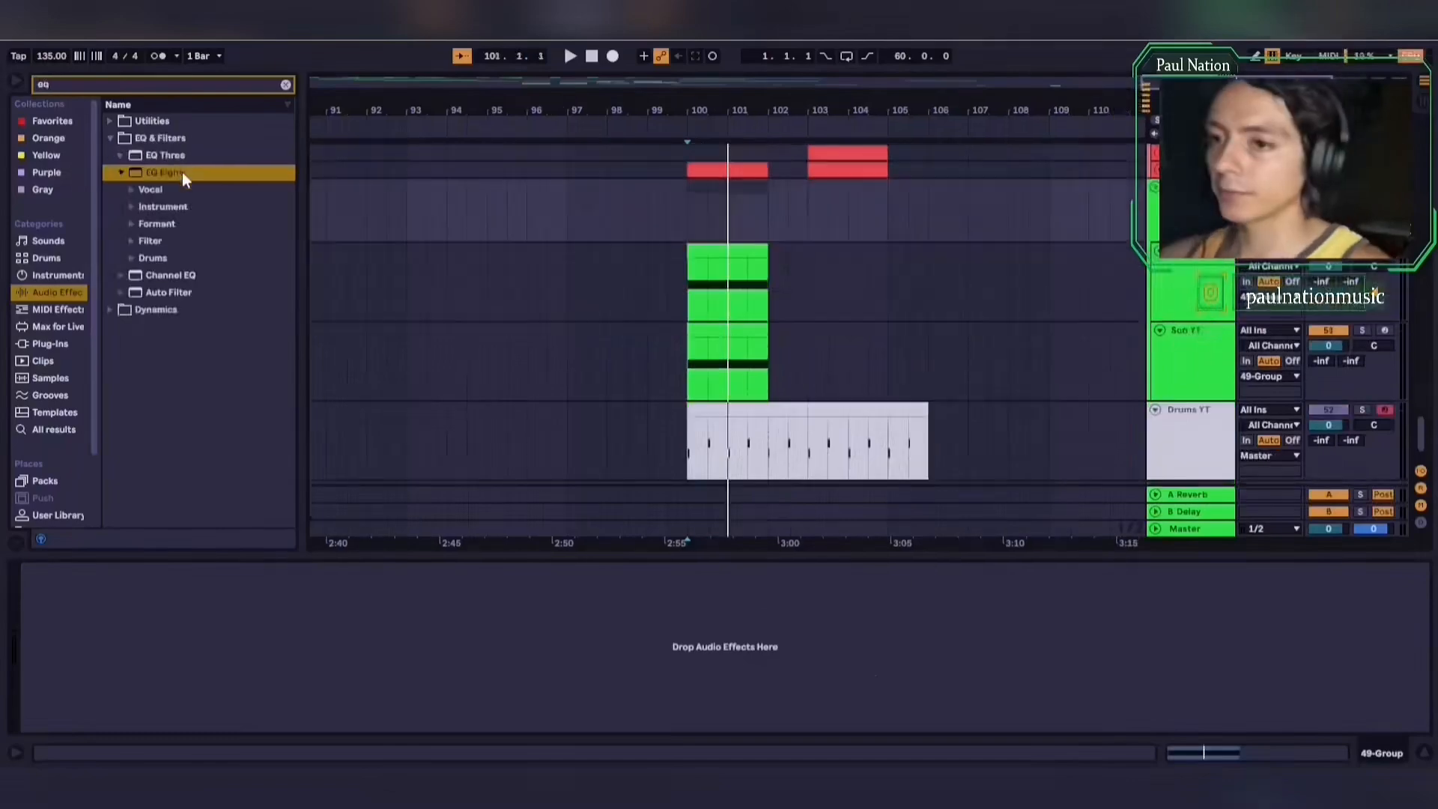
left_click_drag(182, 173, 214, 644)
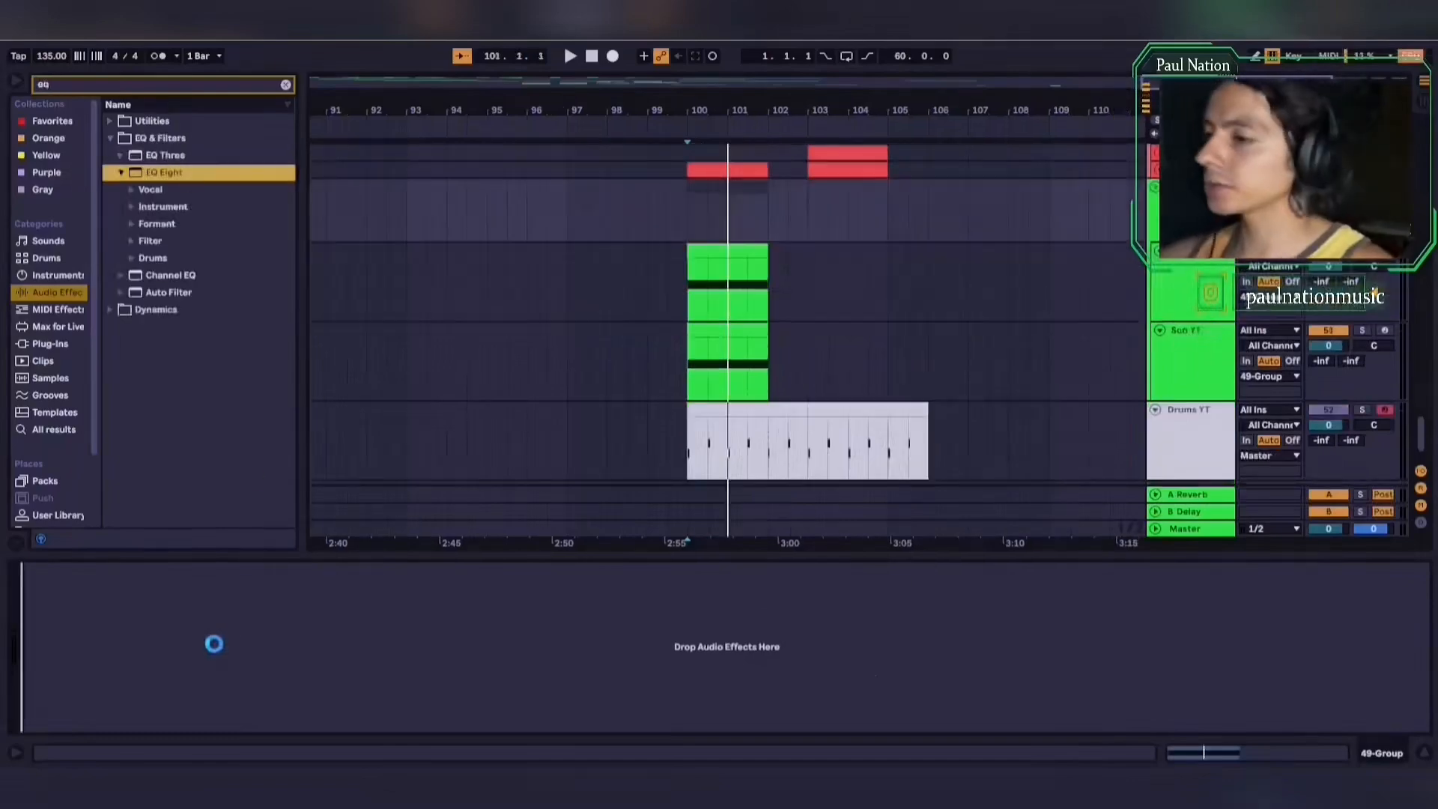
key("space")
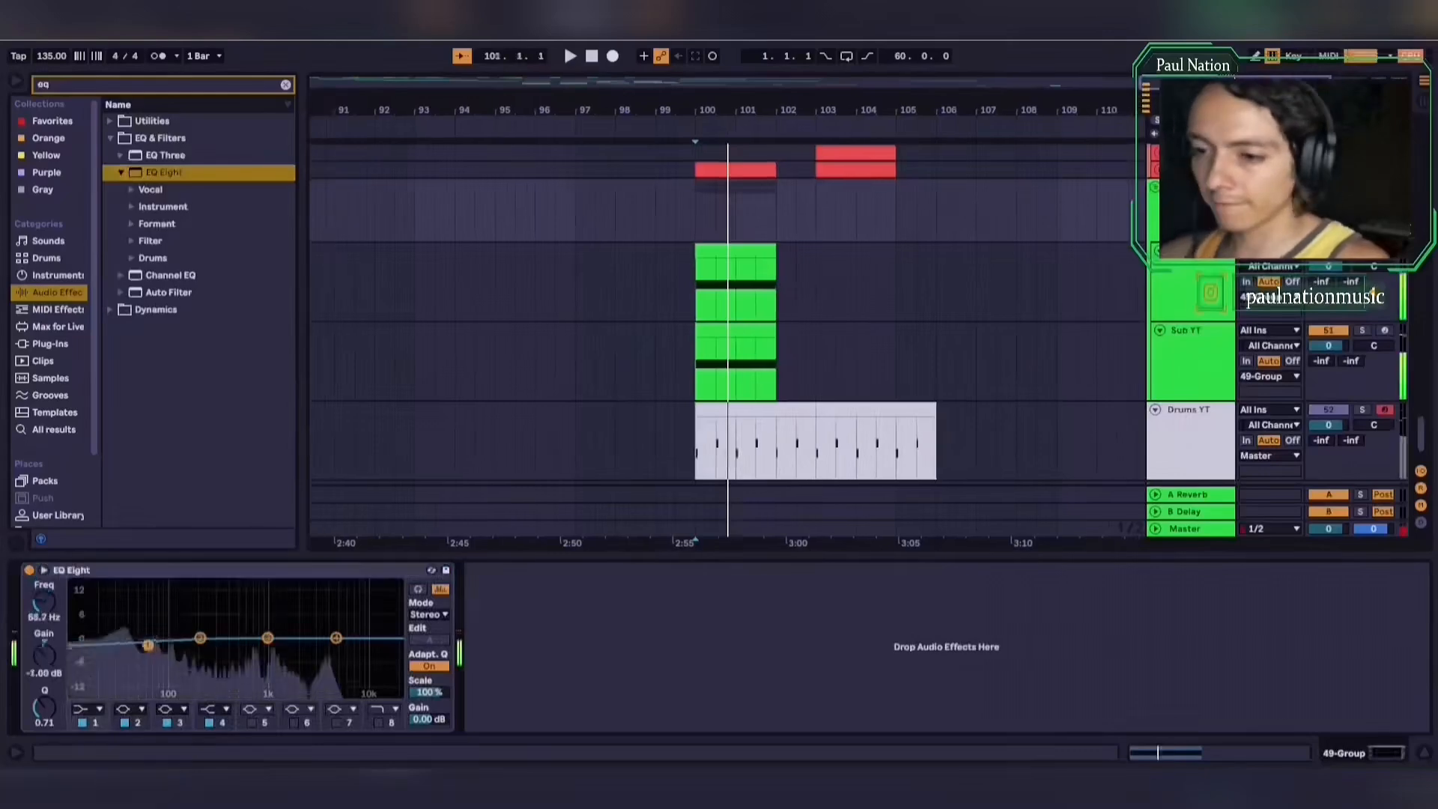
left_click_drag(160, 657, 173, 652)
key("space")
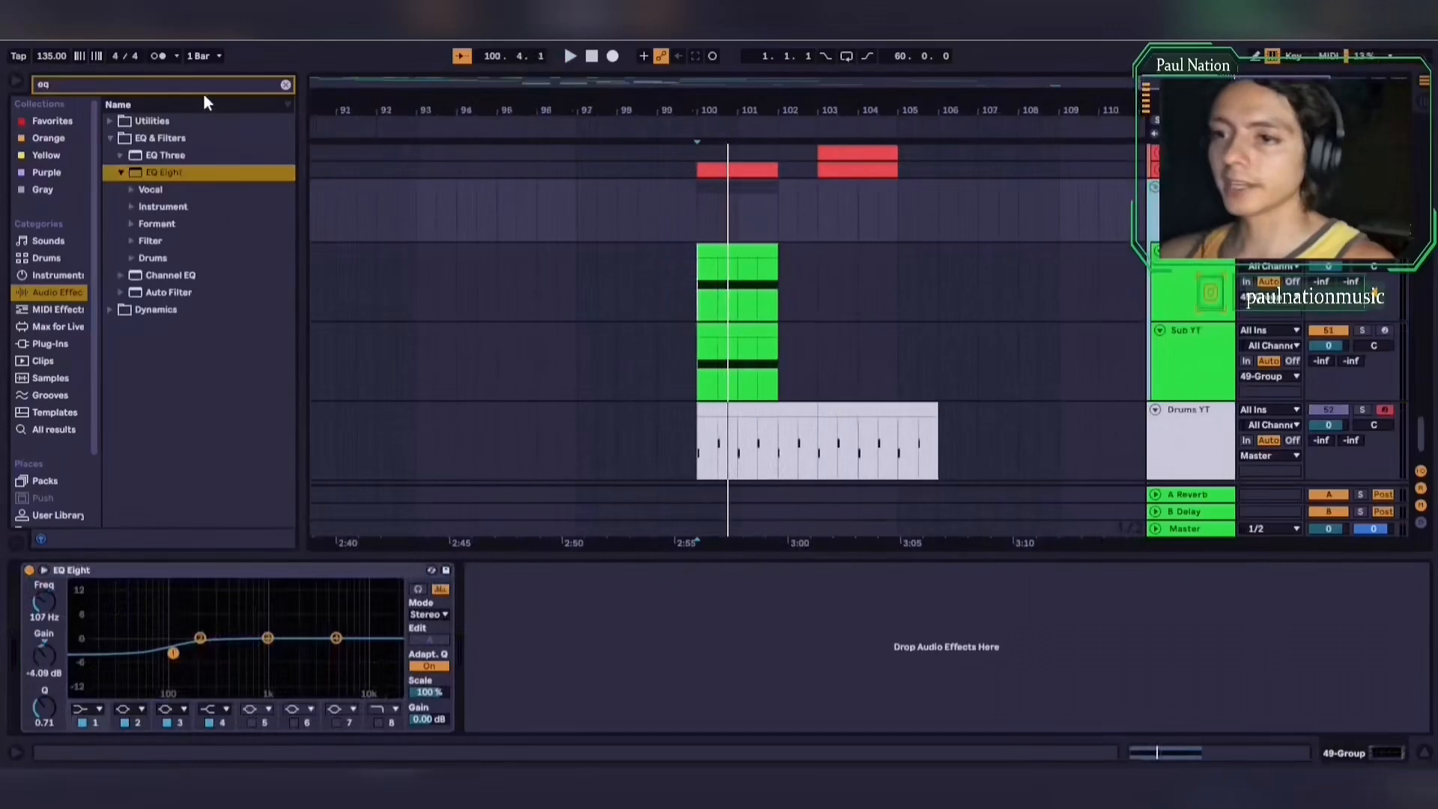
Add a Glue Compressor after EQ Eight on the bass group, with soft clipping on
left_click(286, 85)
type("glue")
mouse_move(187, 155)
left_mouse_down()
mouse_move(514, 667)
mouse_move(577, 636)
left_mouse_up()
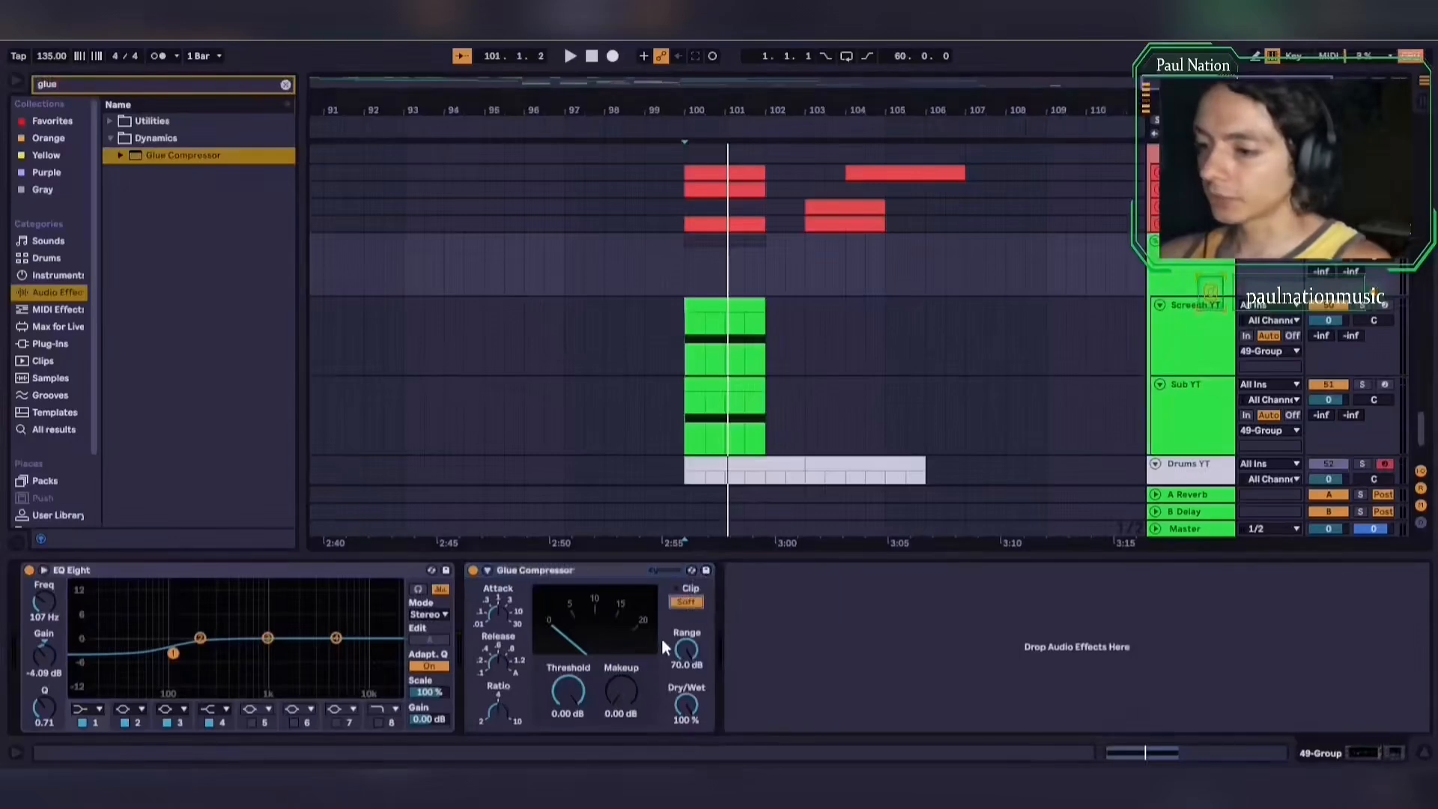
Set the Glue Compressor's makeup gain on the bass group to 3.97 dB while playing the bass
key("space")
mouse_move(625, 692)
left_mouse_down()
mouse_move(624, 674)
mouse_move(623, 686)
left_mouse_up()
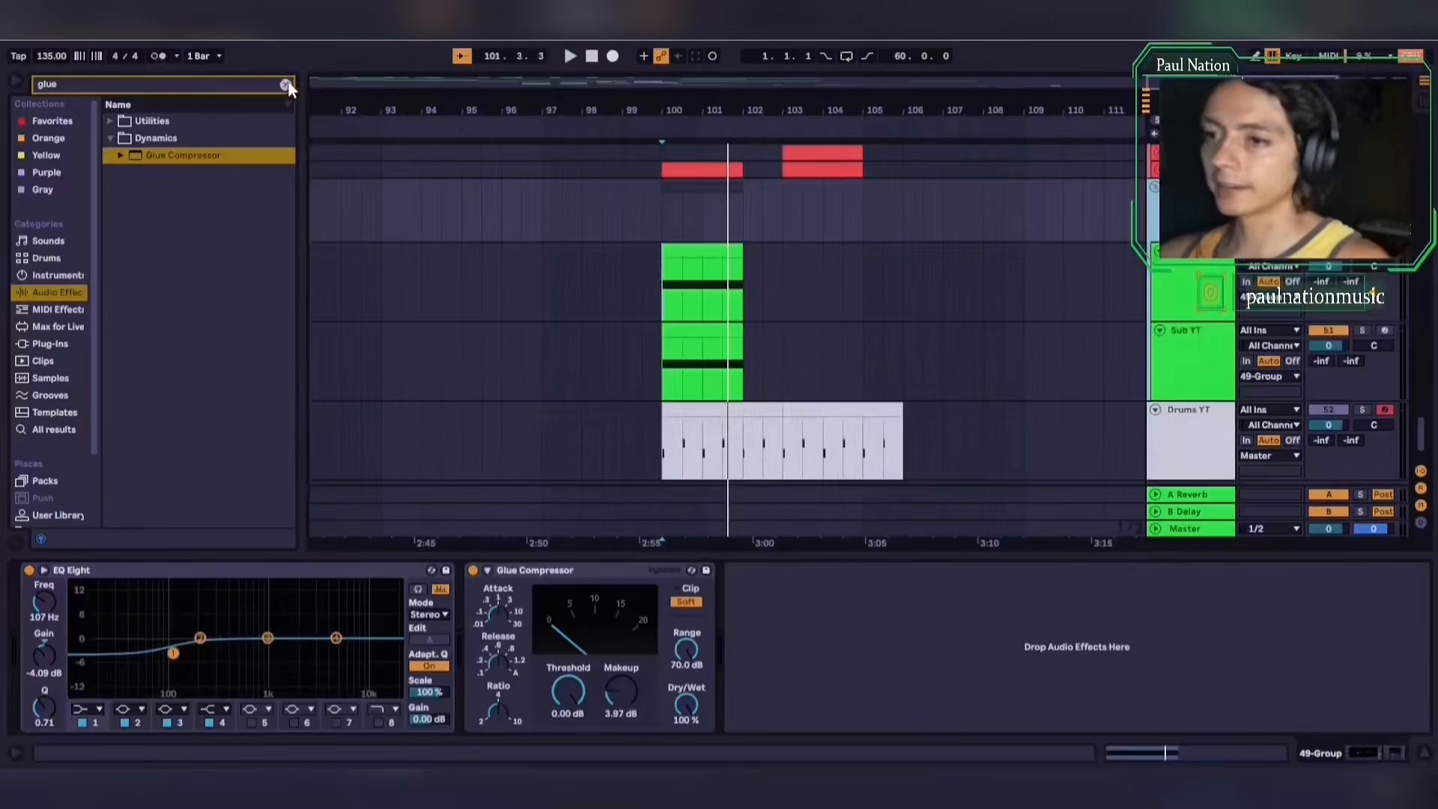
Add a second EQ Eight after the Glue Compressor and boost its third band by 4.59 dB at 2.02 kHz during playback
left_click(286, 84)
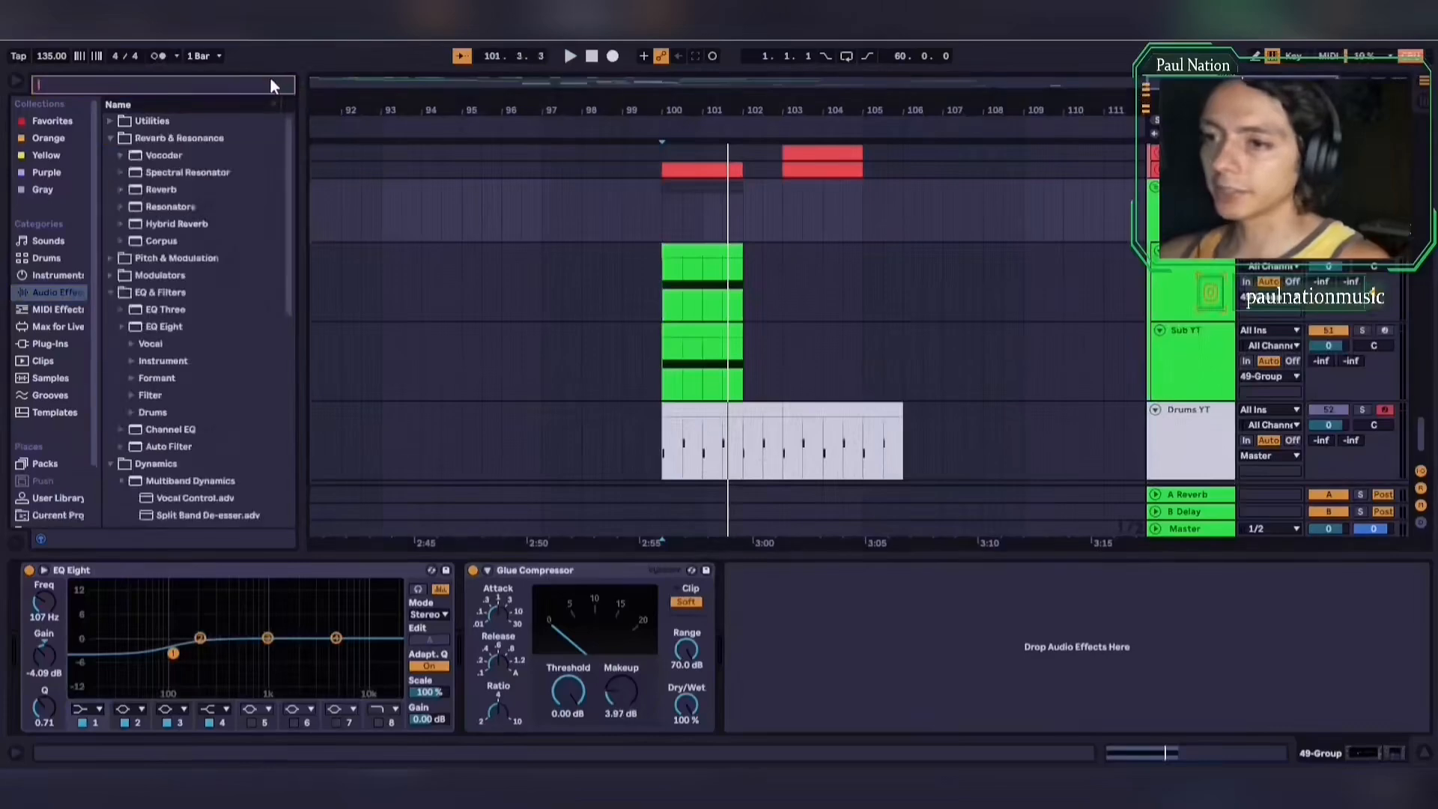
type("eq")
left_click_drag(165, 174, 1010, 623)
key("space")
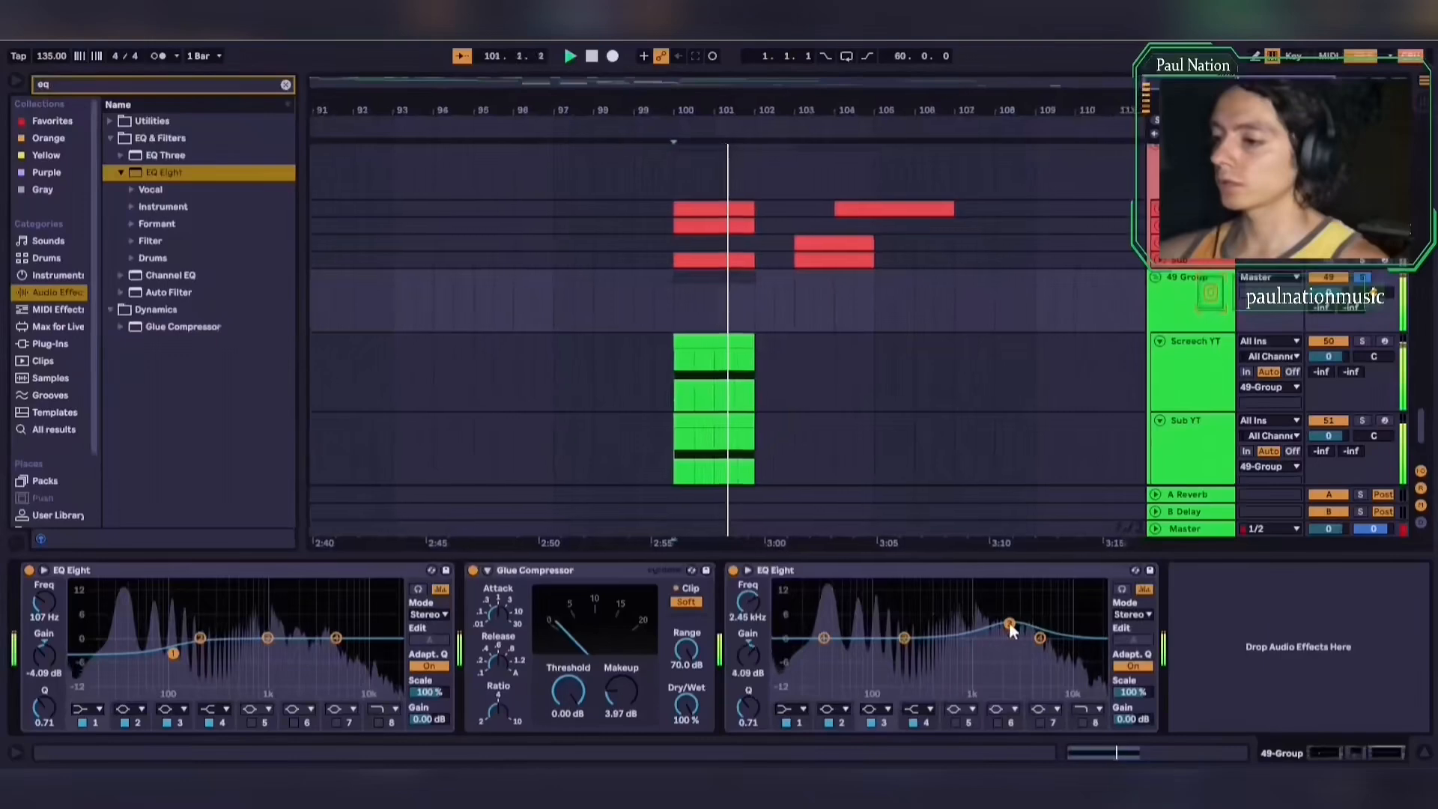
key("space")
left_click_drag(1009, 623, 1001, 621)
Reorder the group's effects so the second EQ Eight sits before the Glue Compressor
left_click(963, 576)
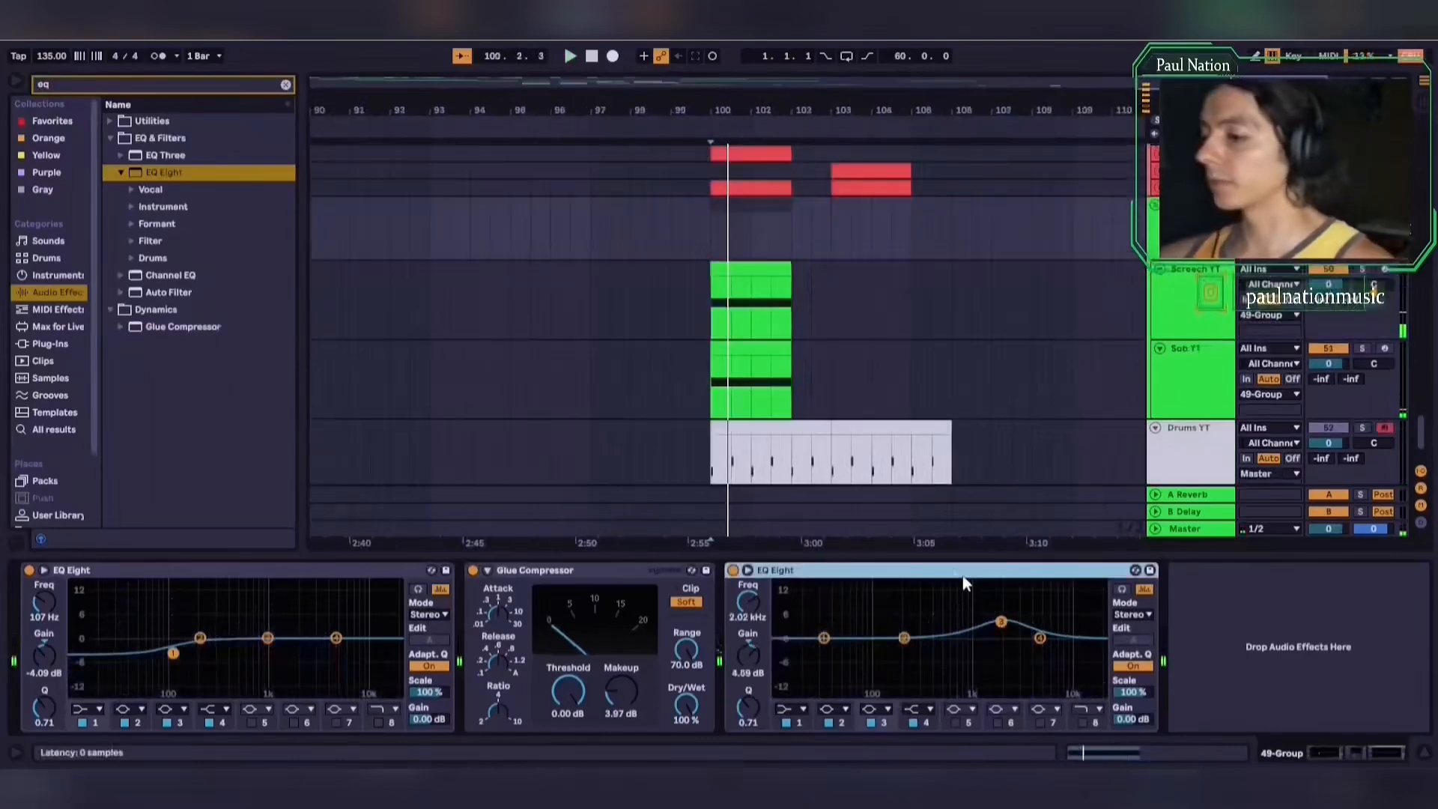
left_click(484, 625)
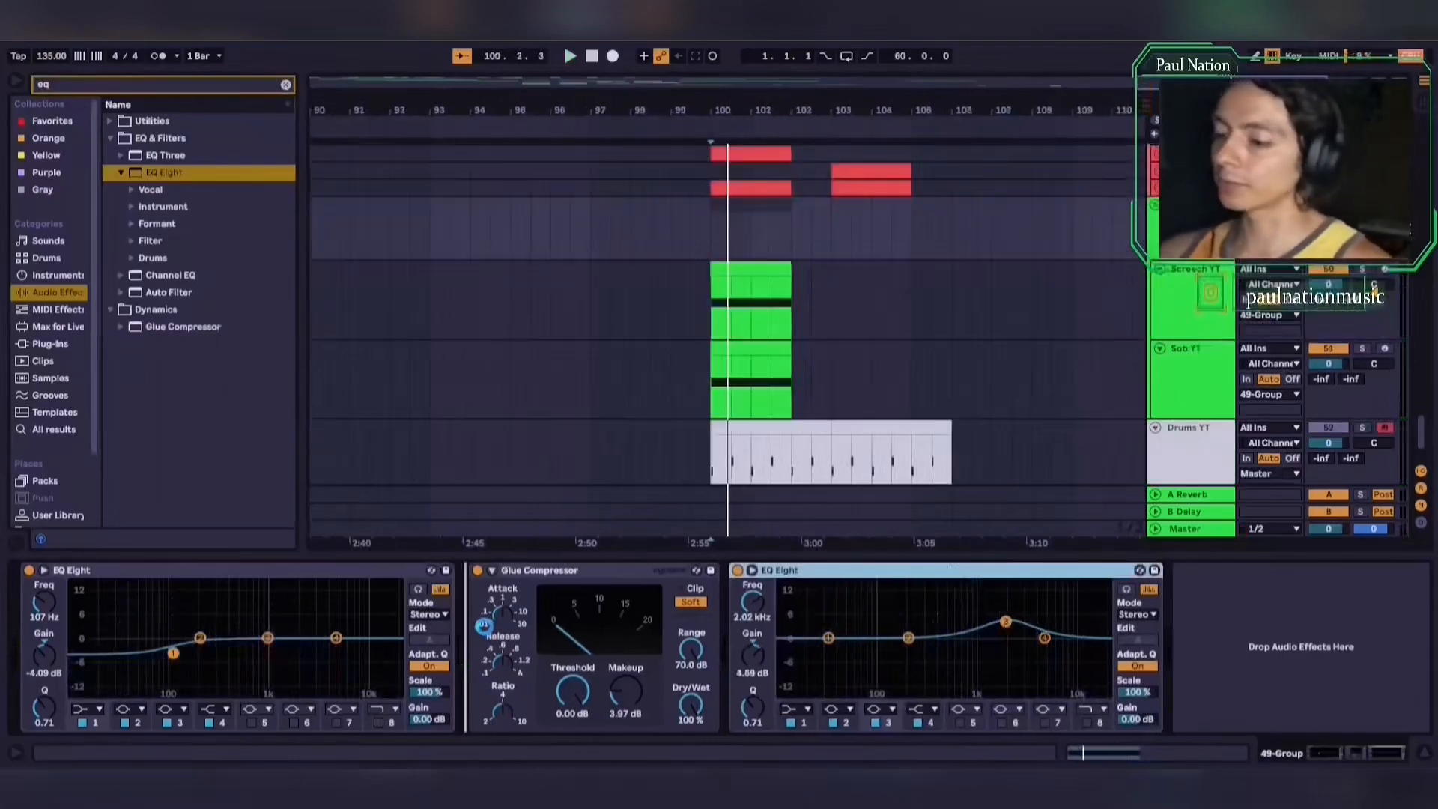
left_click_drag(484, 625, 487, 632)
left_click(1204, 629)
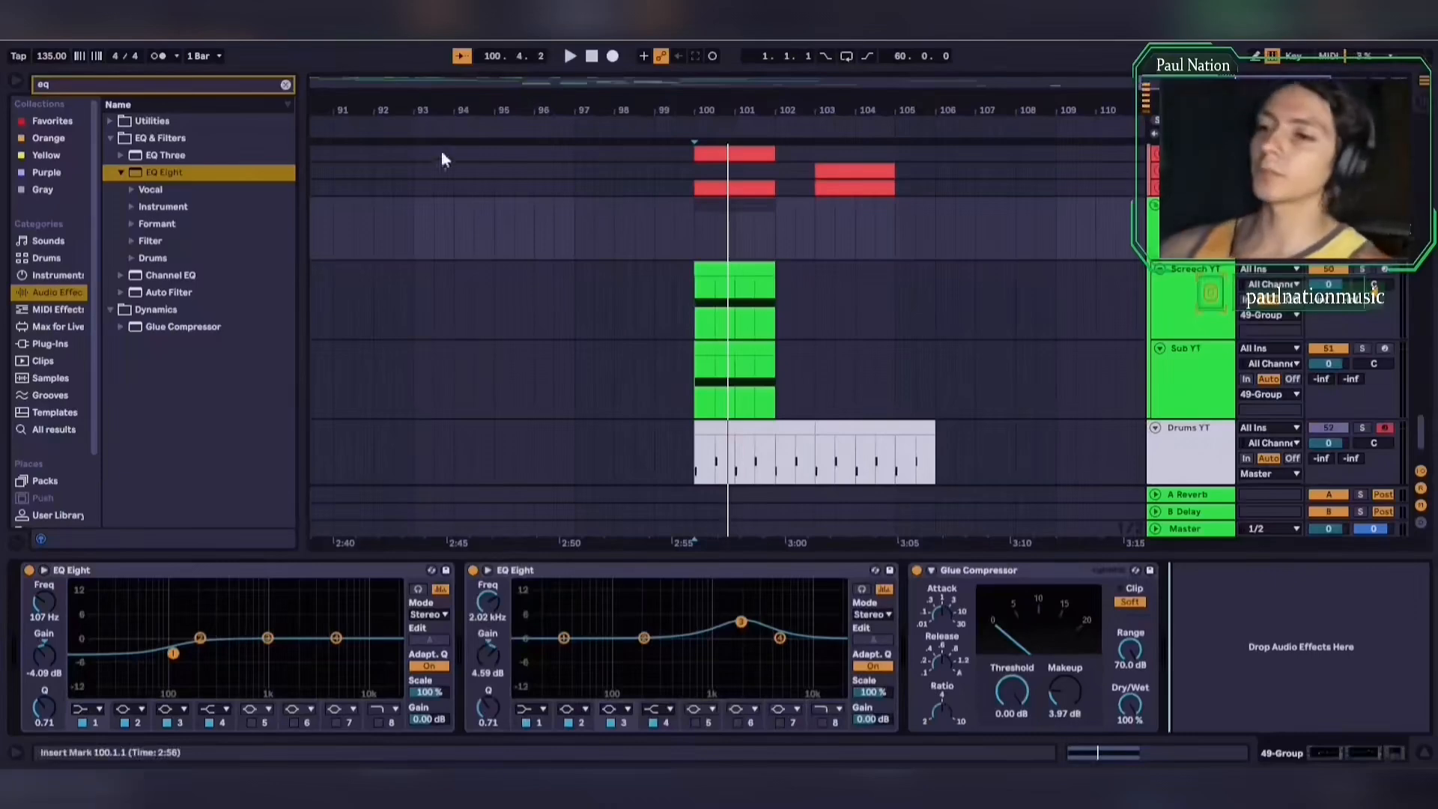
Add a Compressor at the end of the group's effect chain and enable its sidechain with Drums YT as the source
left_click(285, 84)
type("compre")
left_click_drag(172, 206, 1170, 622)
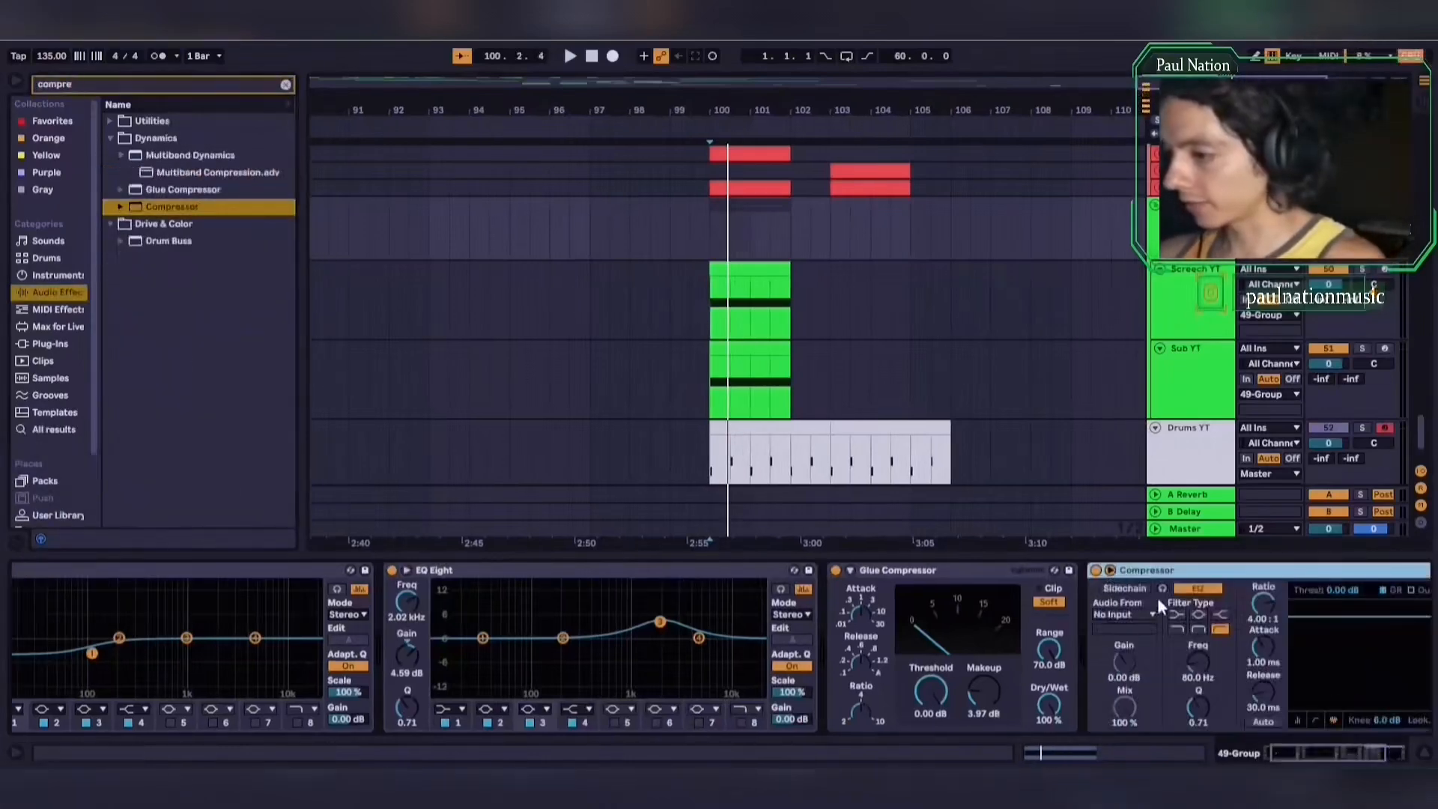
scroll(972, 604, "right", 3)
left_click(887, 589)
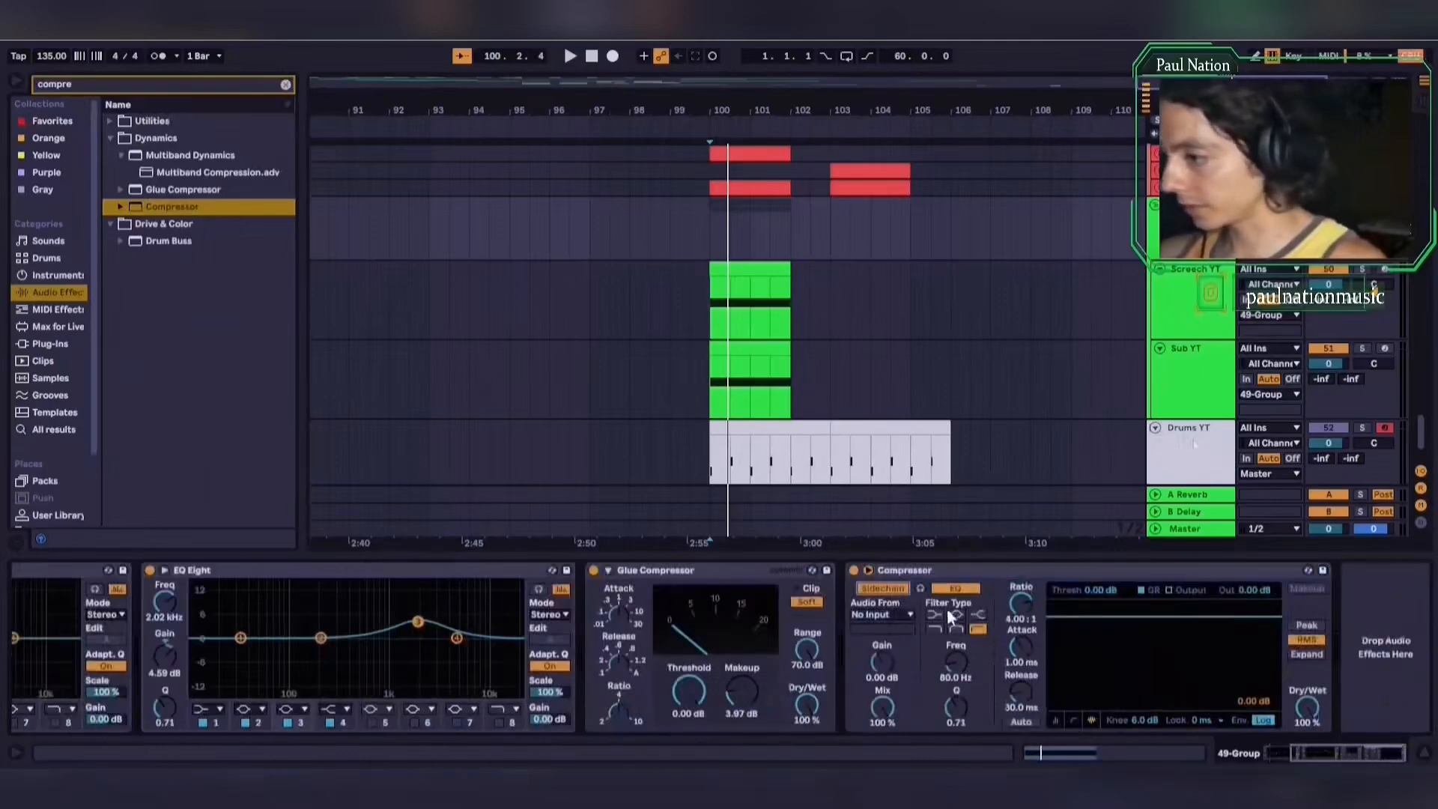
left_click(901, 613)
left_click(1009, 619)
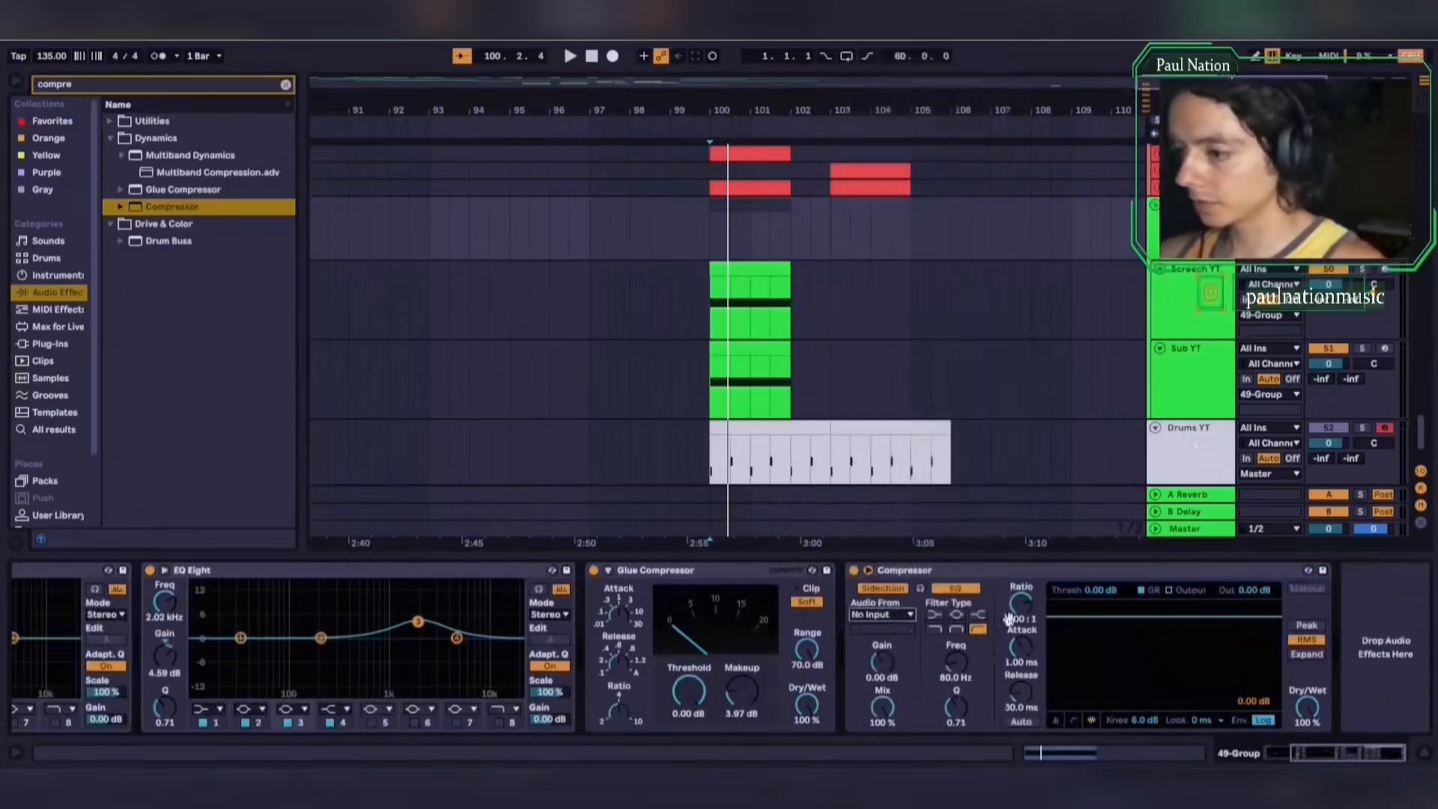
Lower the sidechain Compressor's threshold to -17.4 dB and solo Drums YT to play it with the bass
left_click_drag(1126, 623, 1126, 660)
key("space")
left_click(1361, 427)
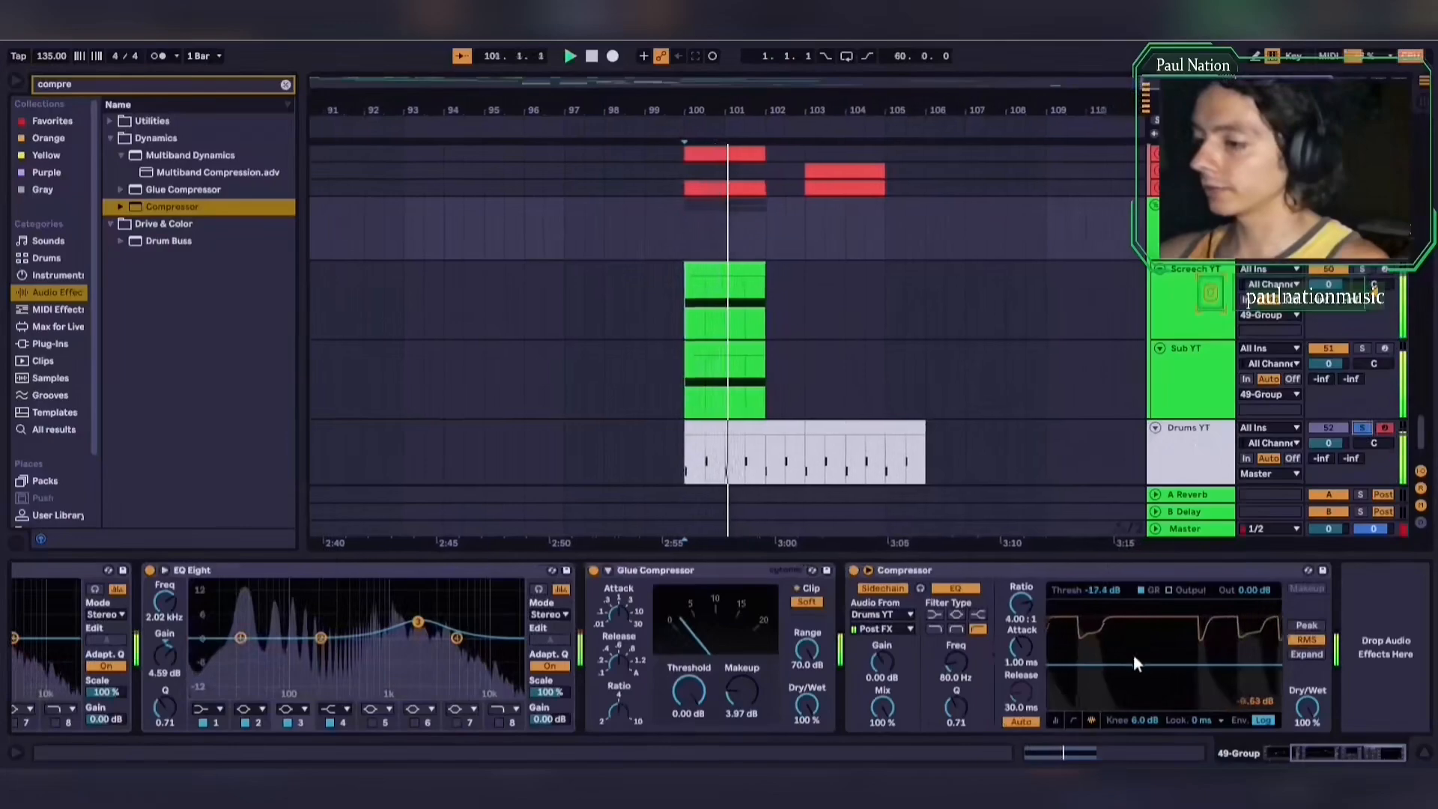
Duplicate the Screech YT track, solo the duplicate and select its clip
left_click(906, 365)
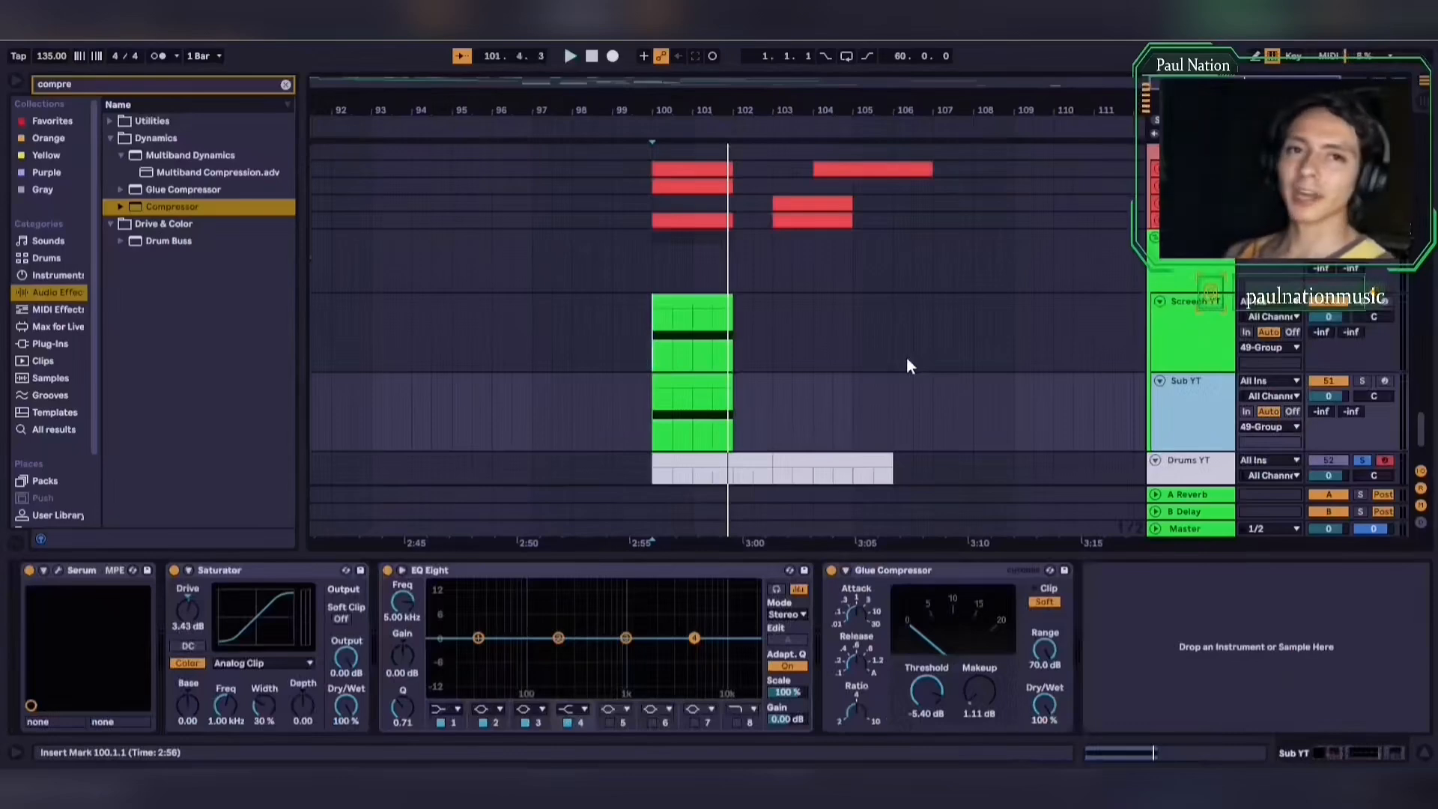
left_click(1181, 295)
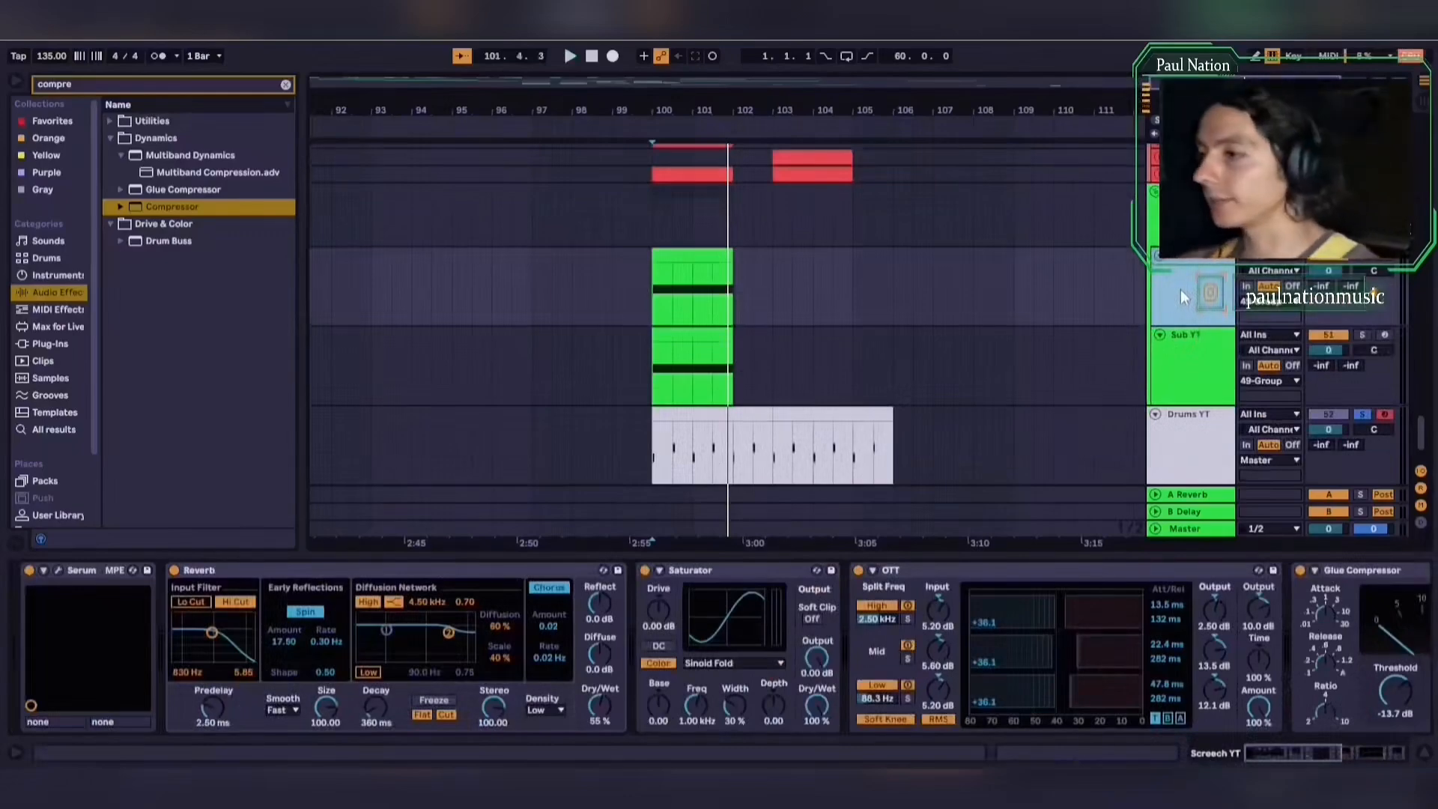
key("ctrl+d")
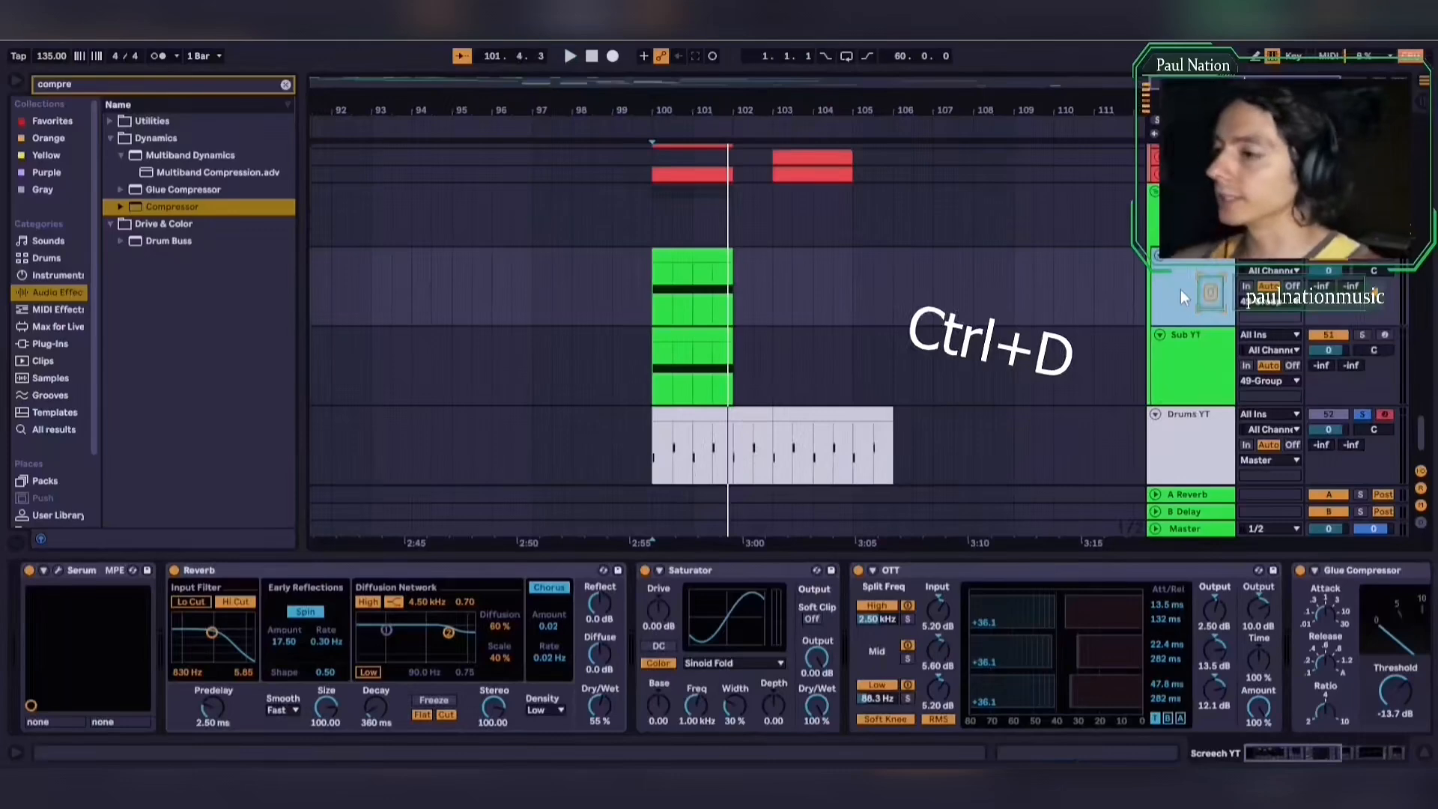
left_click(1359, 337)
left_click(666, 339)
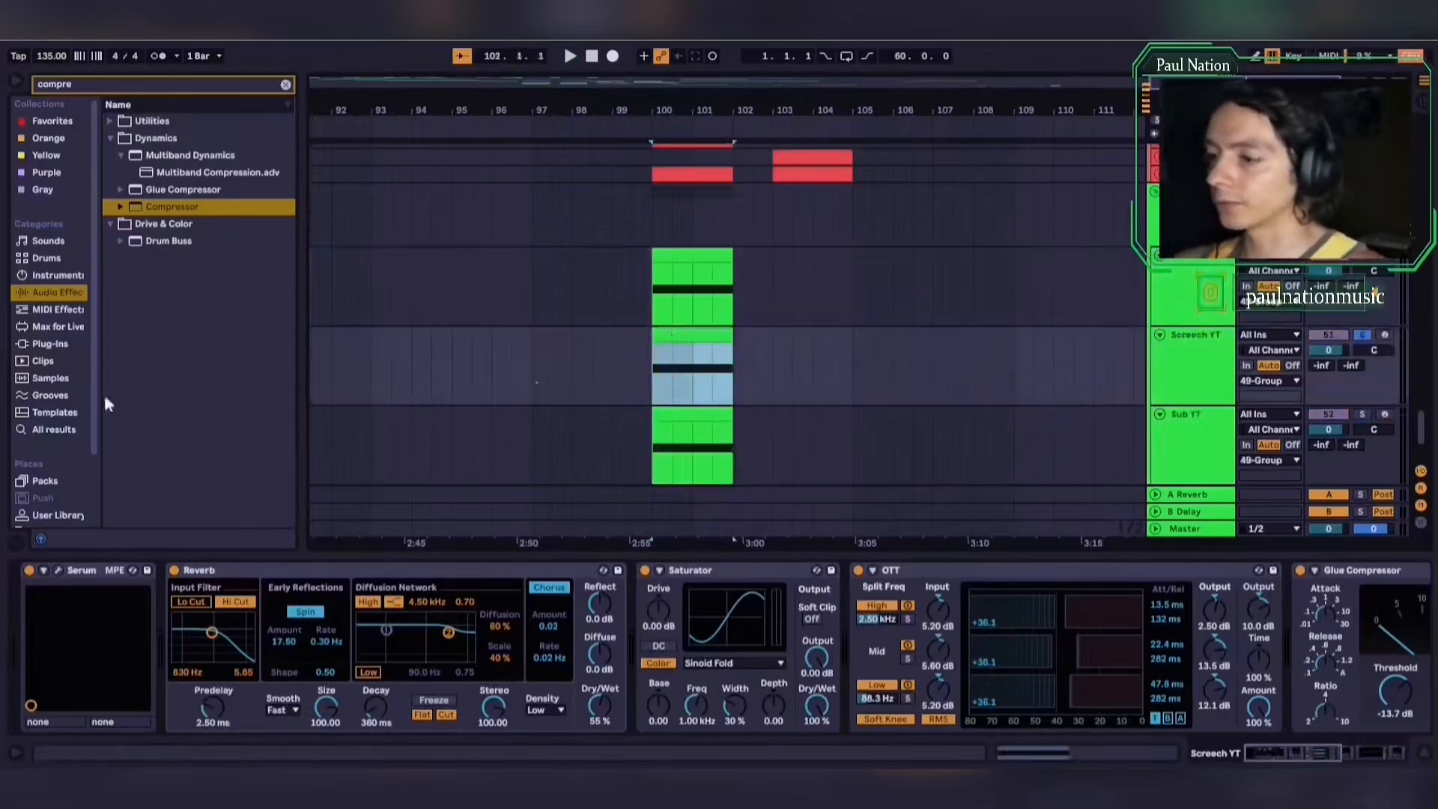
Raise the Formant amount of the Formant-III filter in the duplicate Screech YT track's Serum
left_click(58, 571)
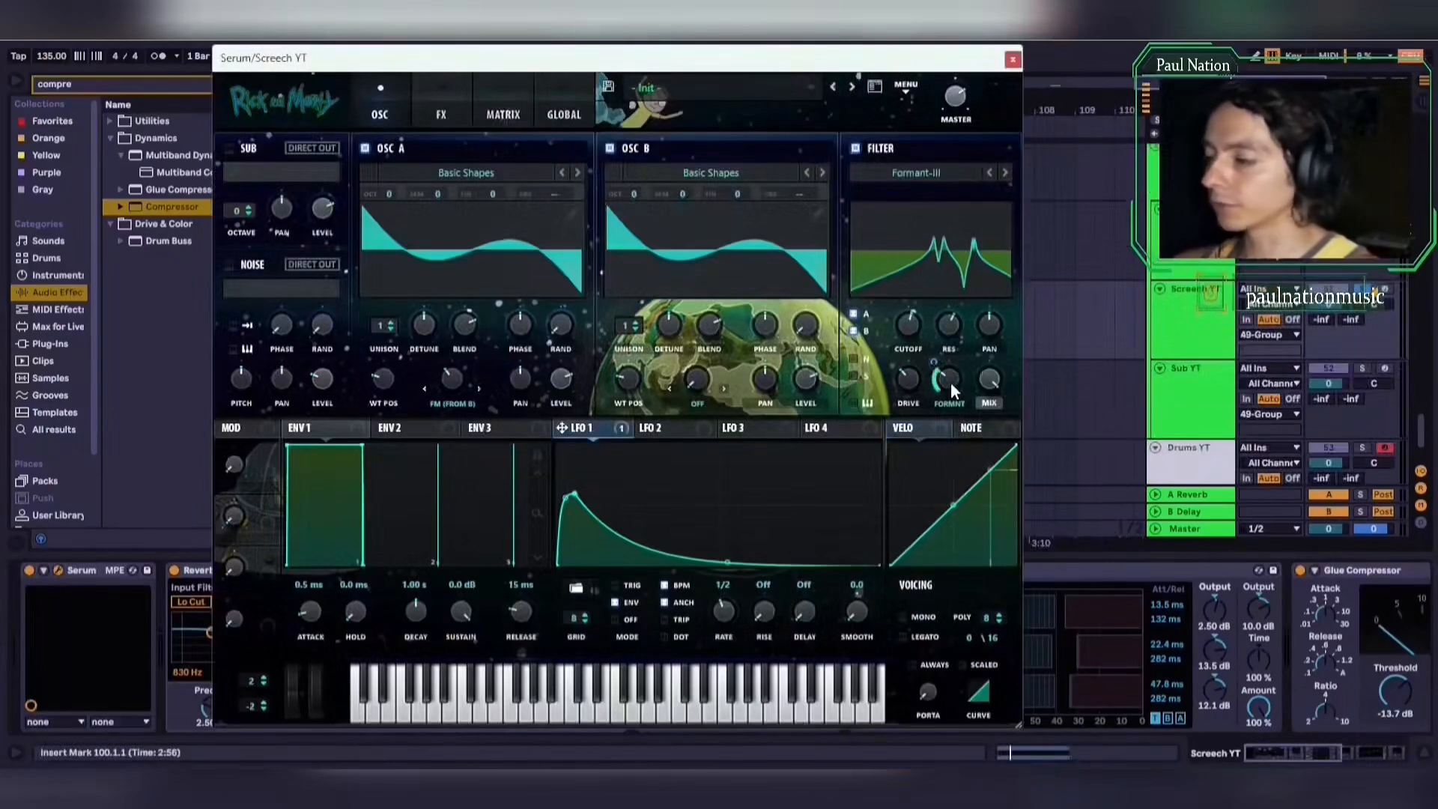
left_click_drag(950, 382, 948, 365)
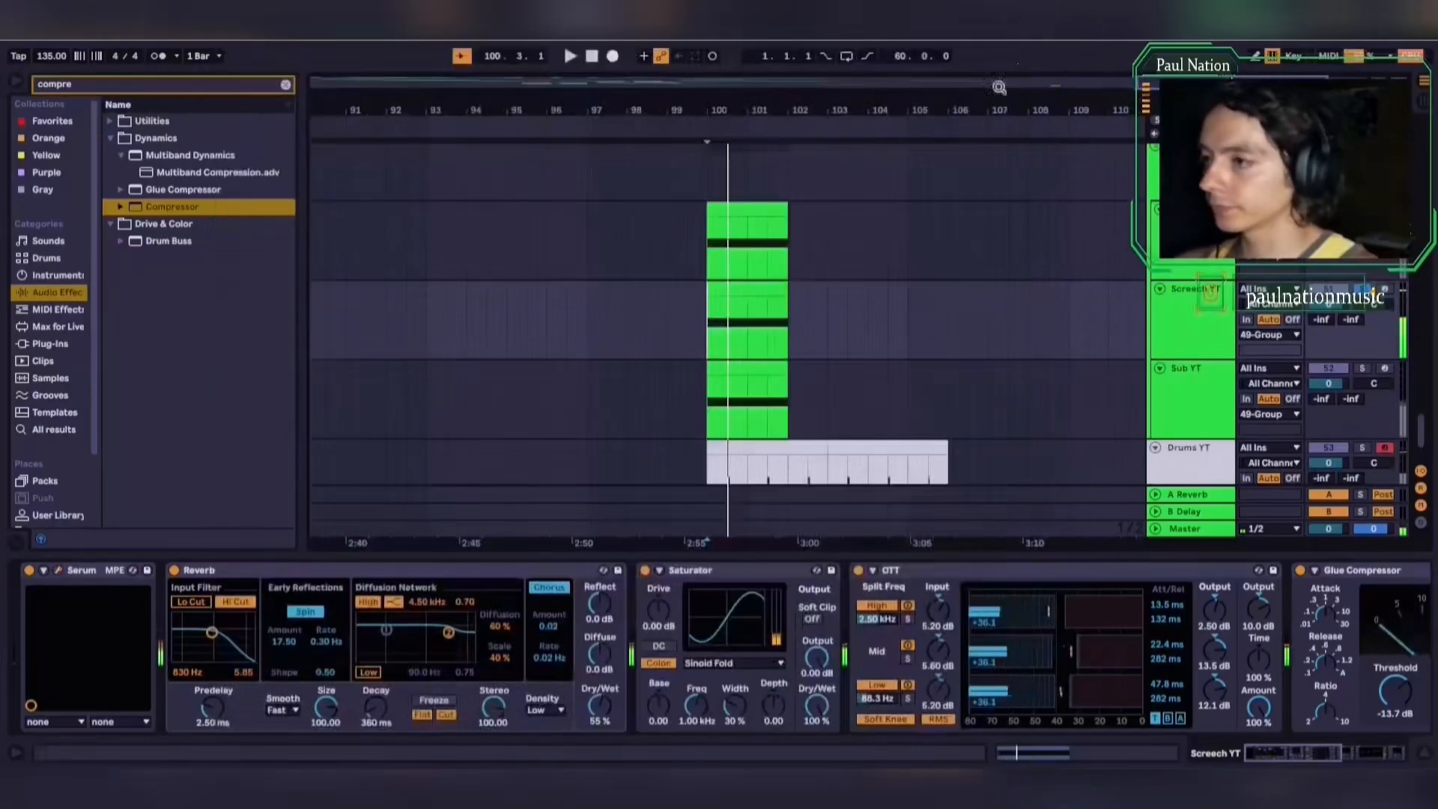
left_click(1012, 59)
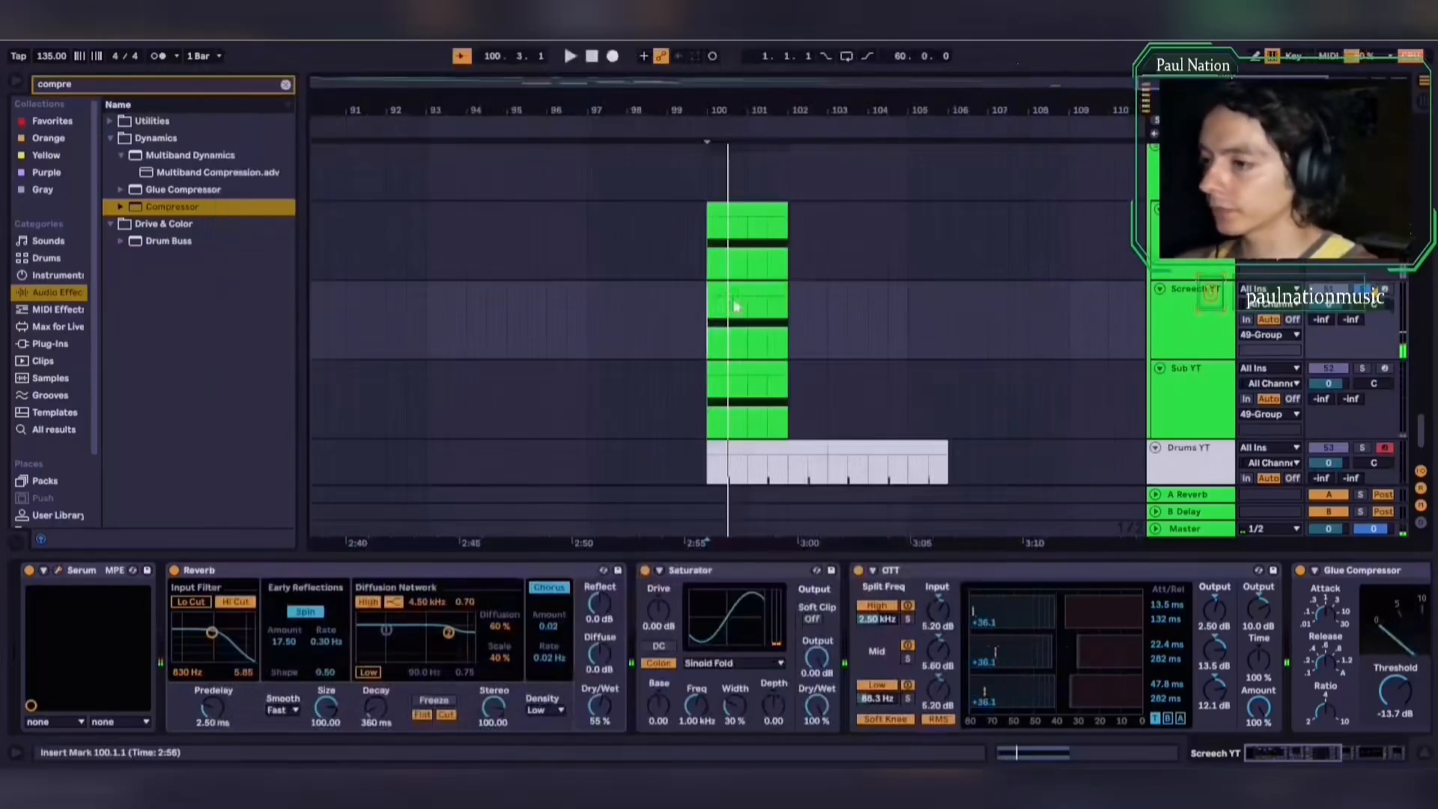
Move the duplicate Screech YT clip to bar 104 and paste a copy of the Sub YT clip beneath it
left_click_drag(745, 290, 899, 307)
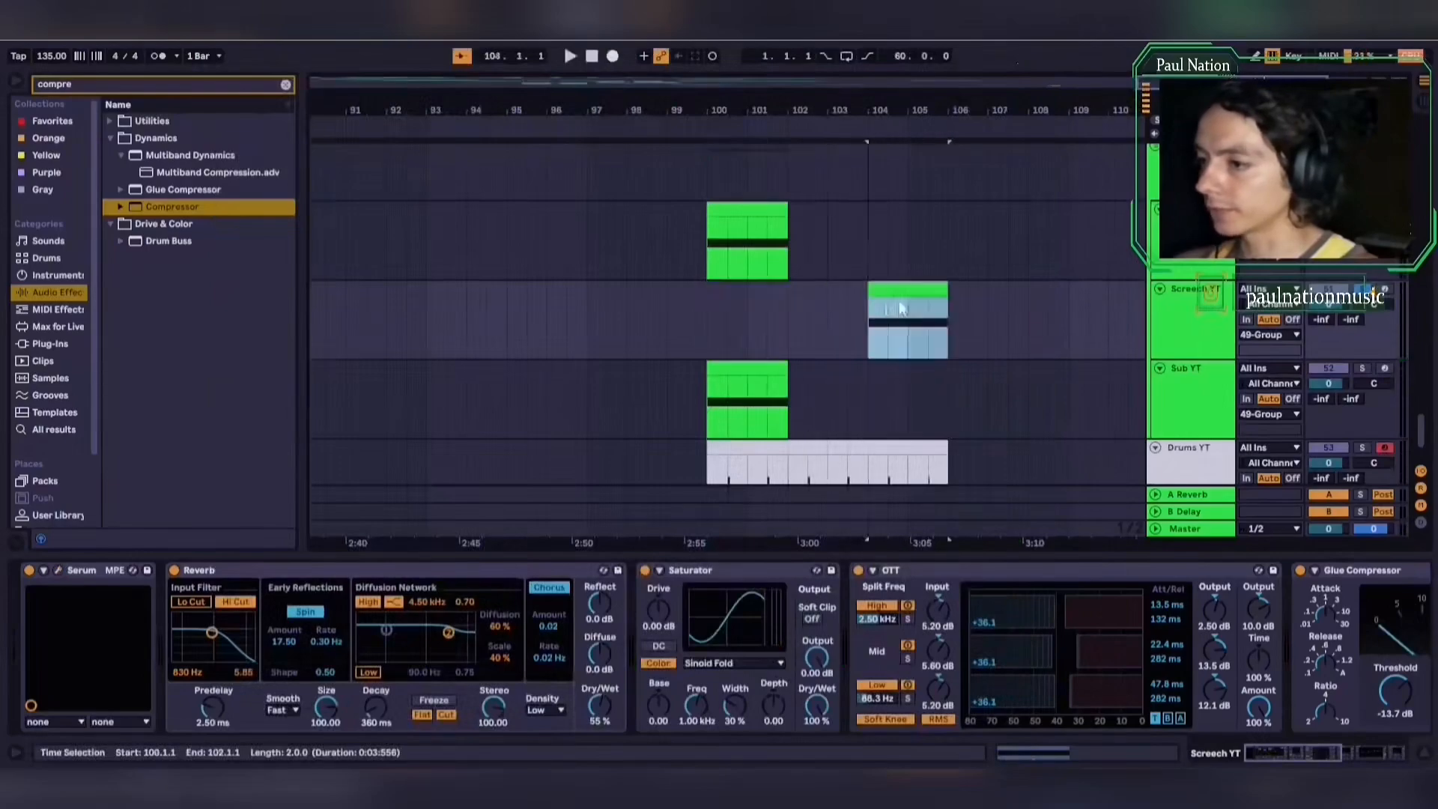
left_click(762, 370)
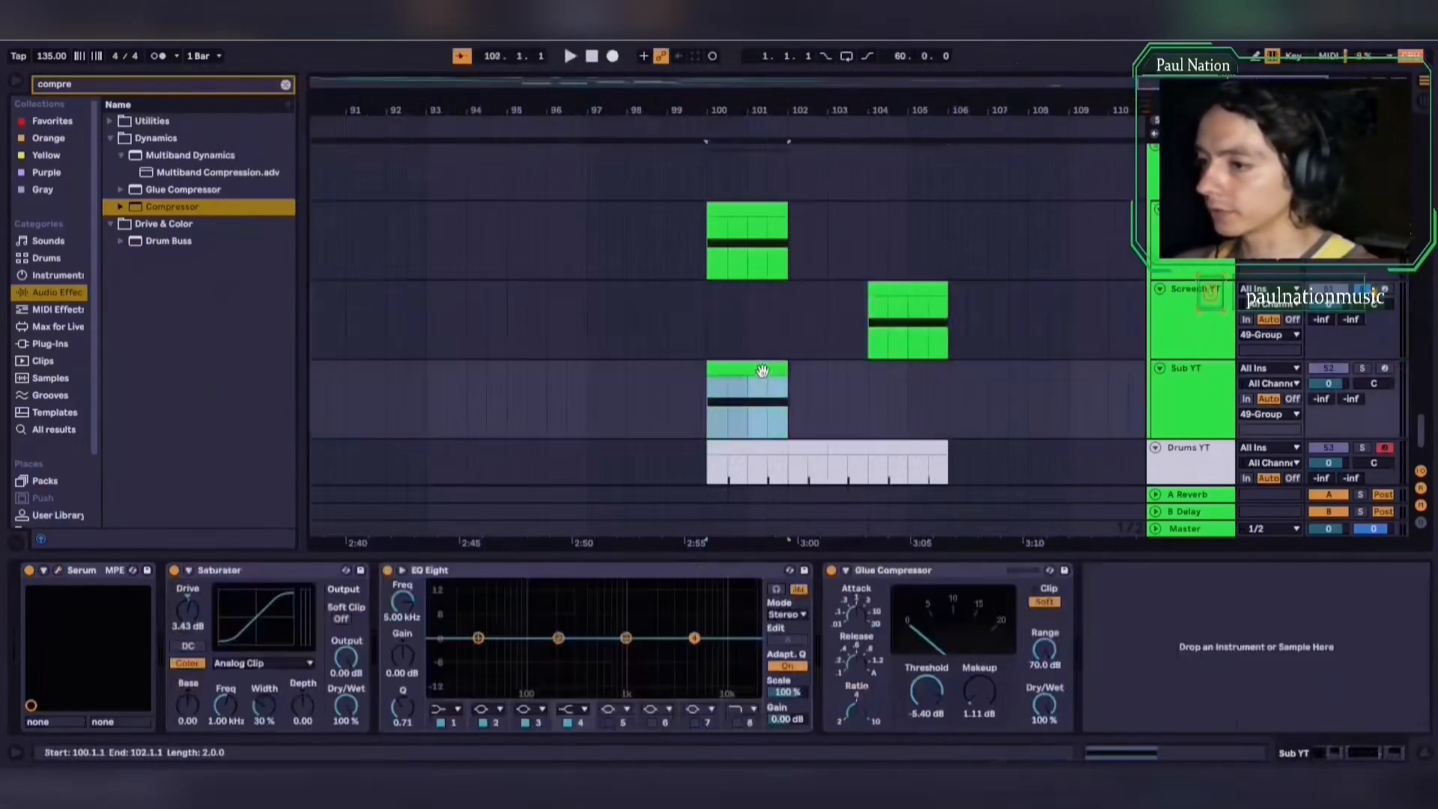
scroll(875, 380, "down", 1)
left_click(866, 368)
key("ctrl+v")
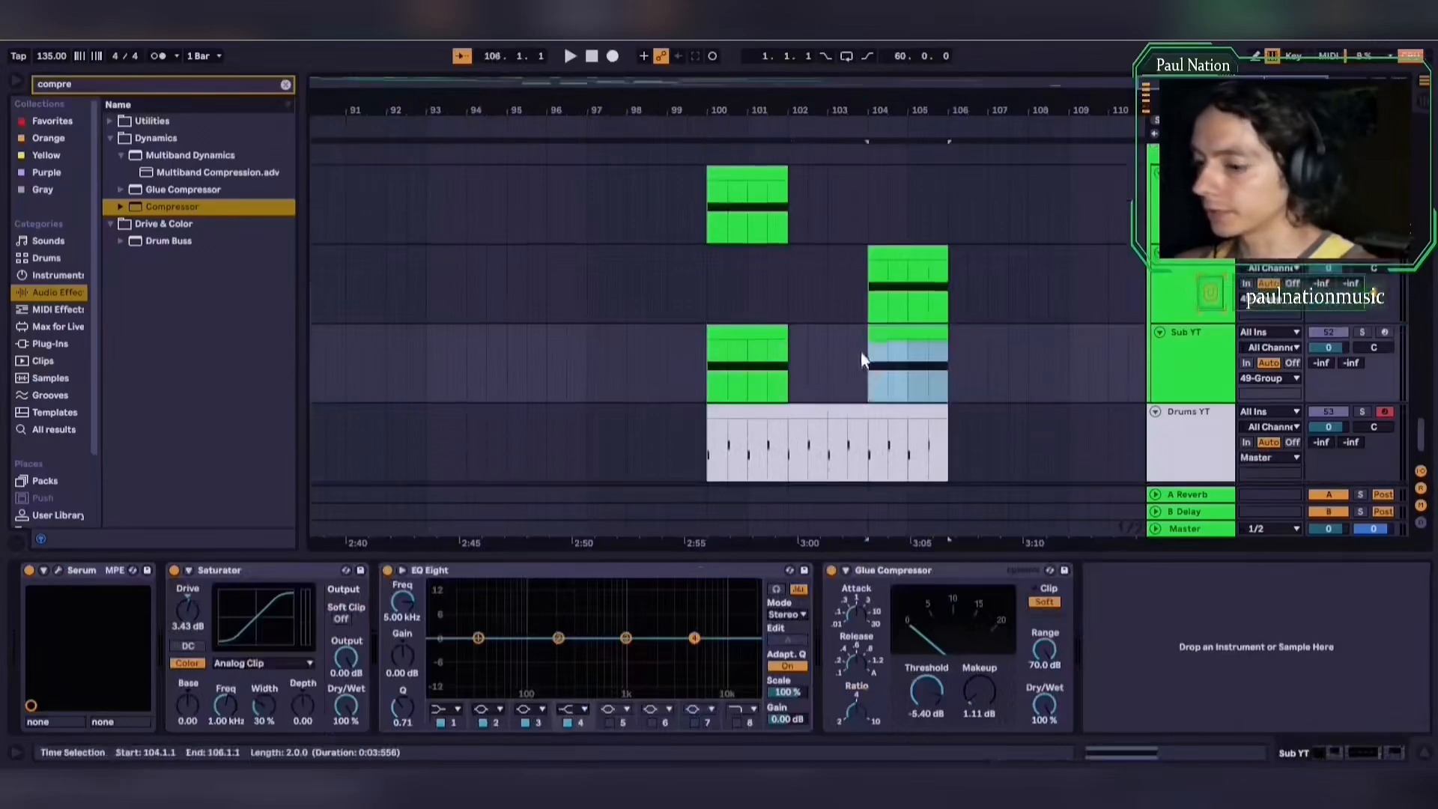
Play the arrangement from bar 100 to hear both screech variations with the sub and drums
scroll(816, 336, "up", 2)
left_click(706, 327)
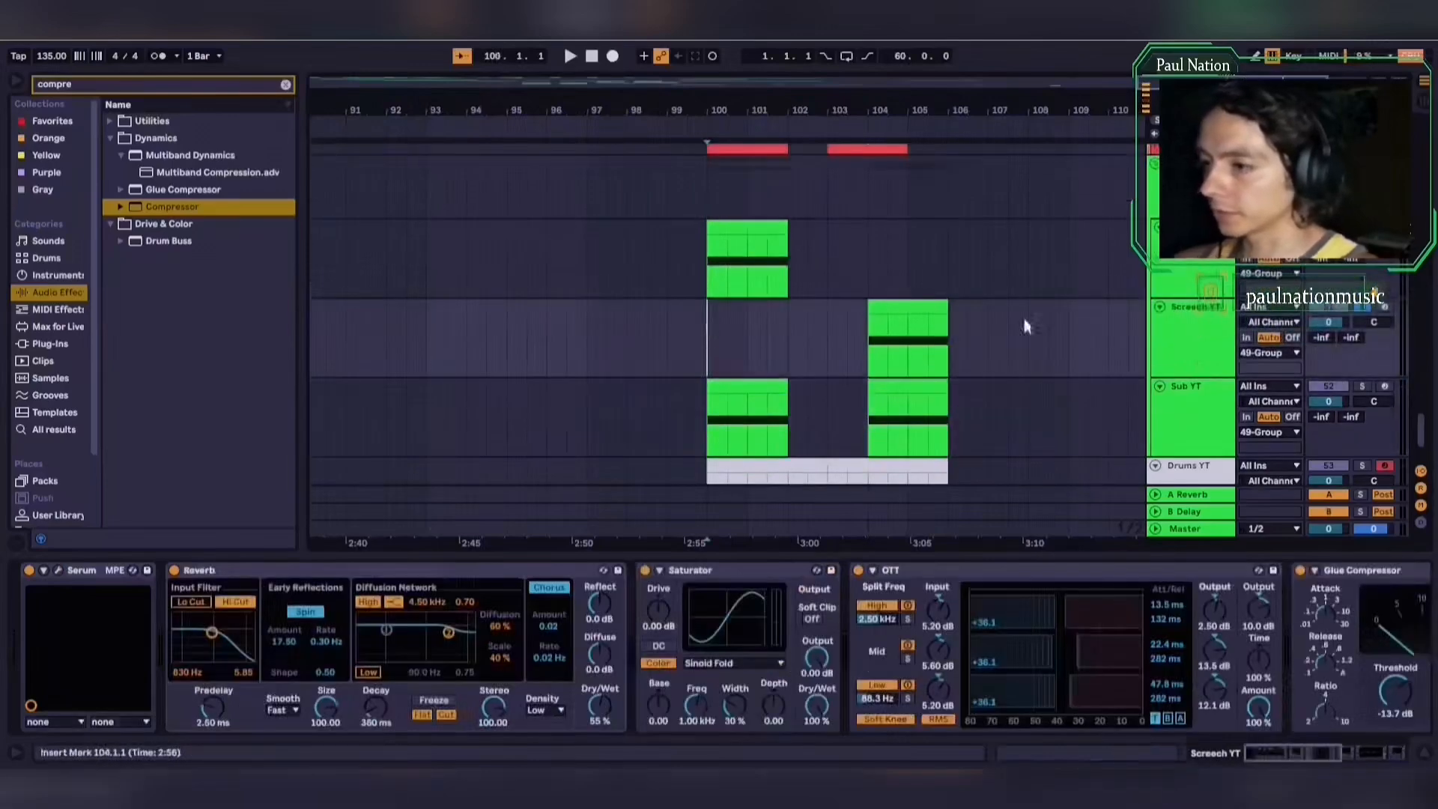
left_click_drag(626, 308, 666, 308)
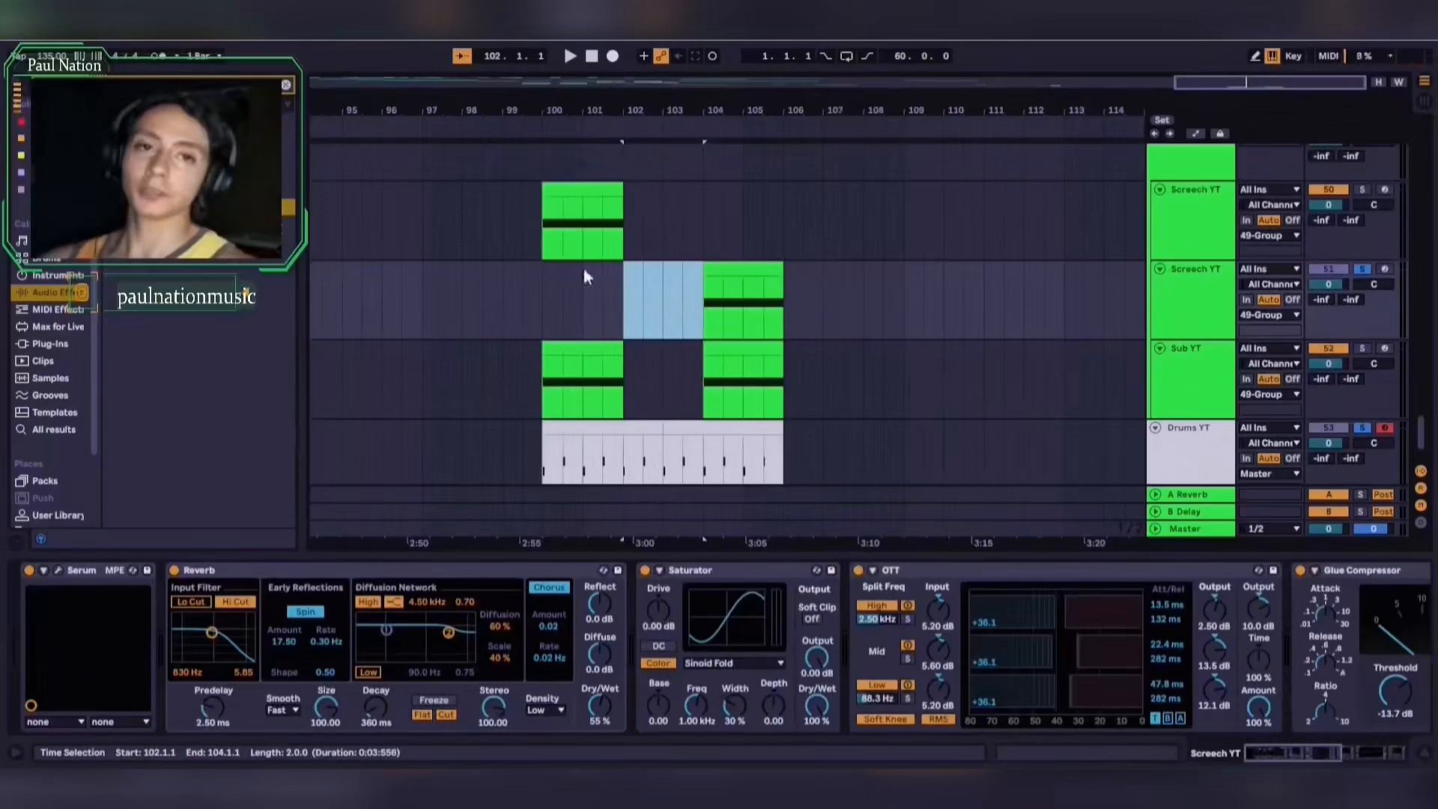
left_click(542, 298)
key("space")
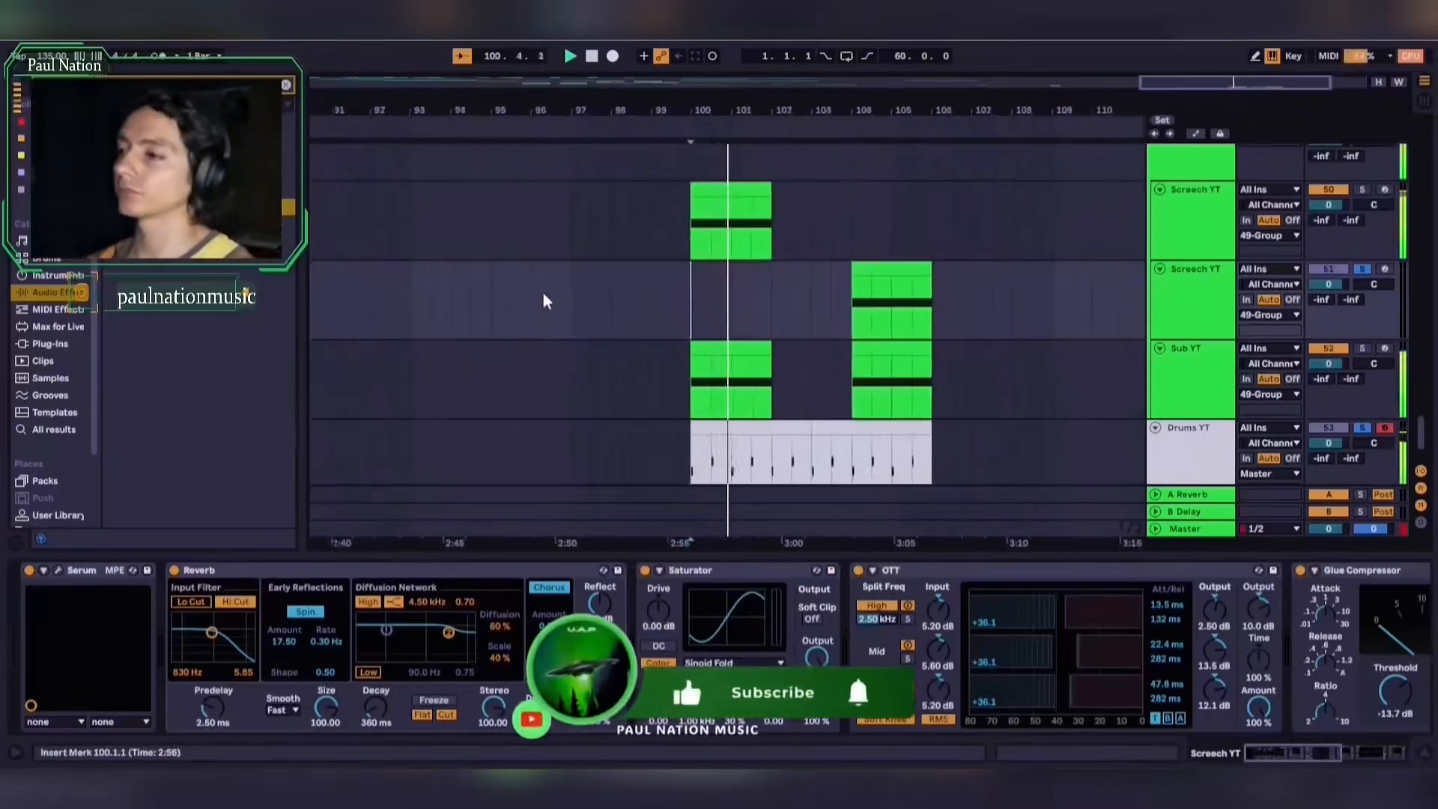